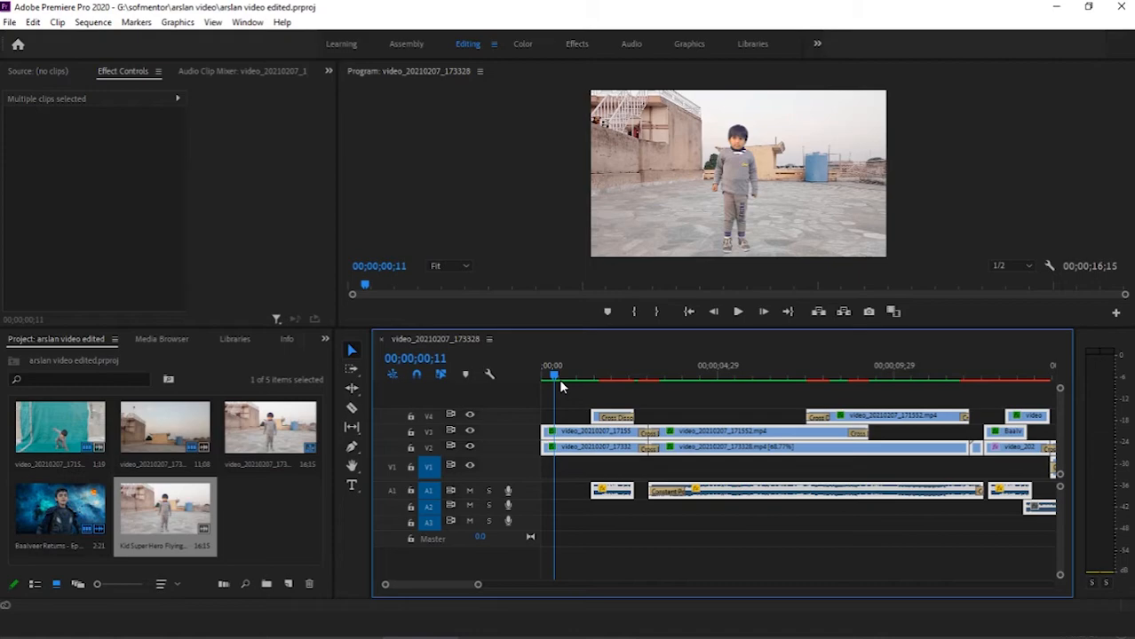
Step: Enlarge the Program monitor preview by giving it more height than the timeline
click(640, 608)
drag(552, 377, 565, 376)
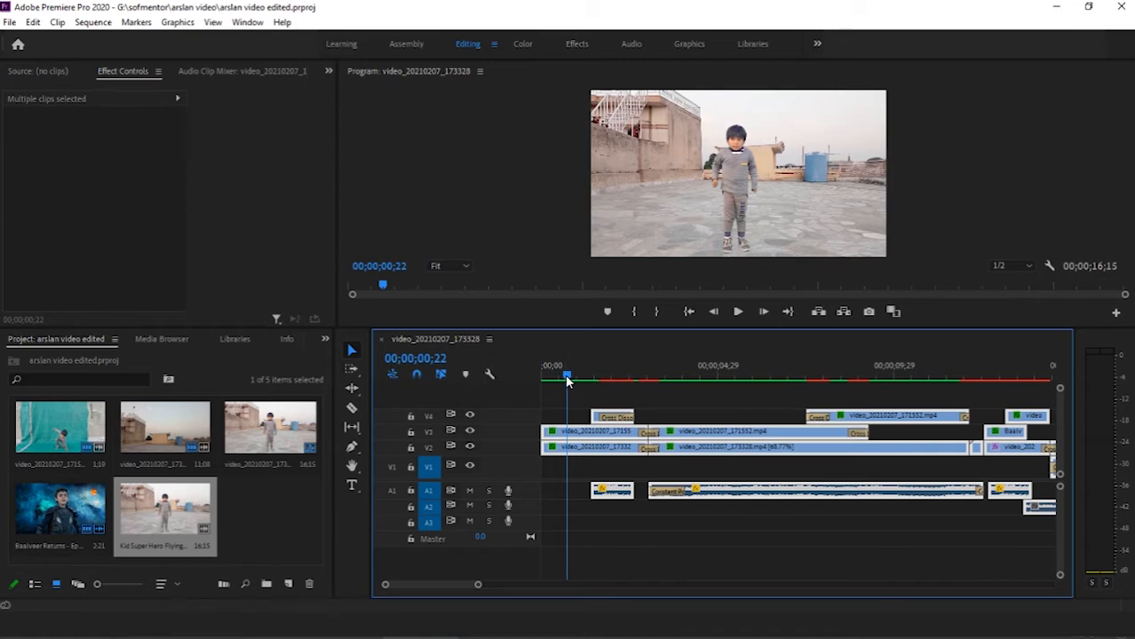
drag(566, 379, 570, 380)
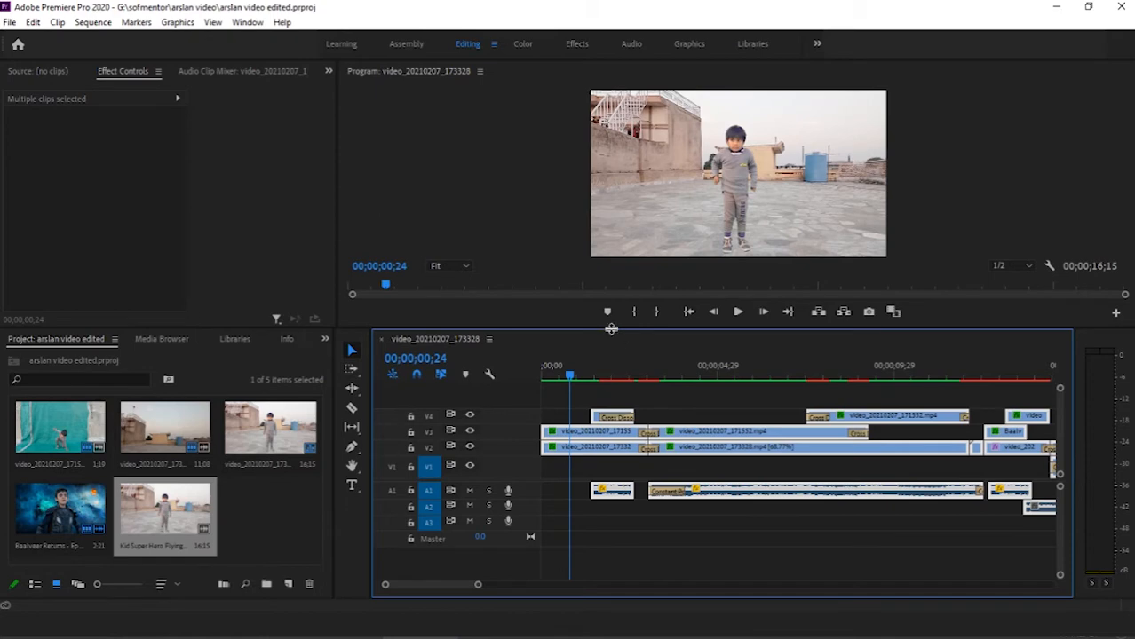
drag(601, 340, 536, 444)
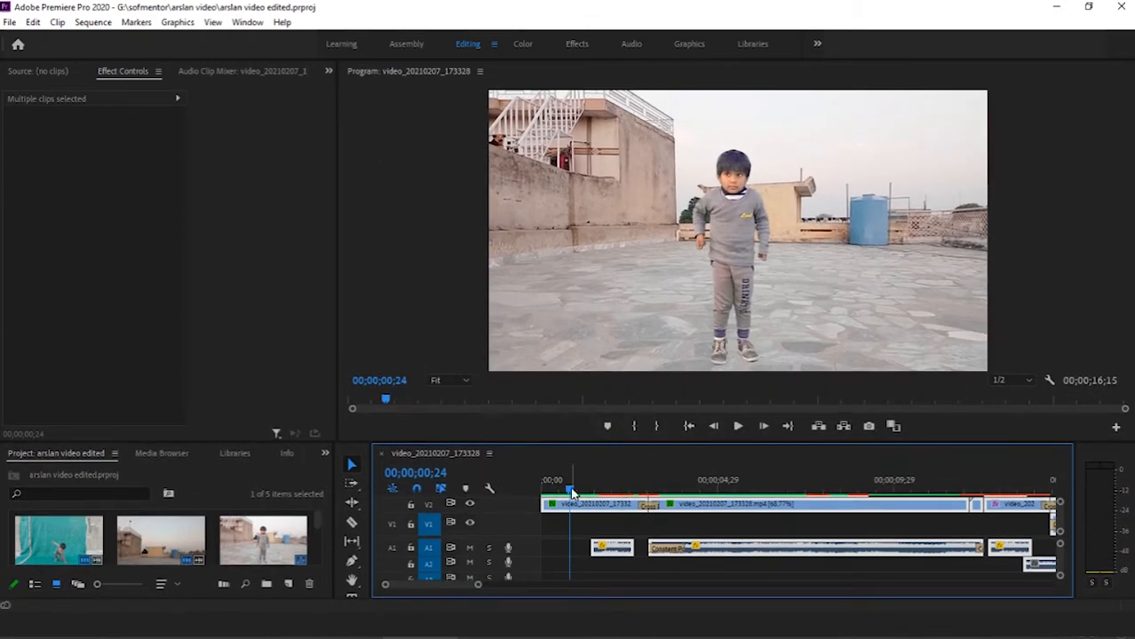
Step: Scrub through the finished sequence to review its effects and return to the start
drag(571, 491, 808, 500)
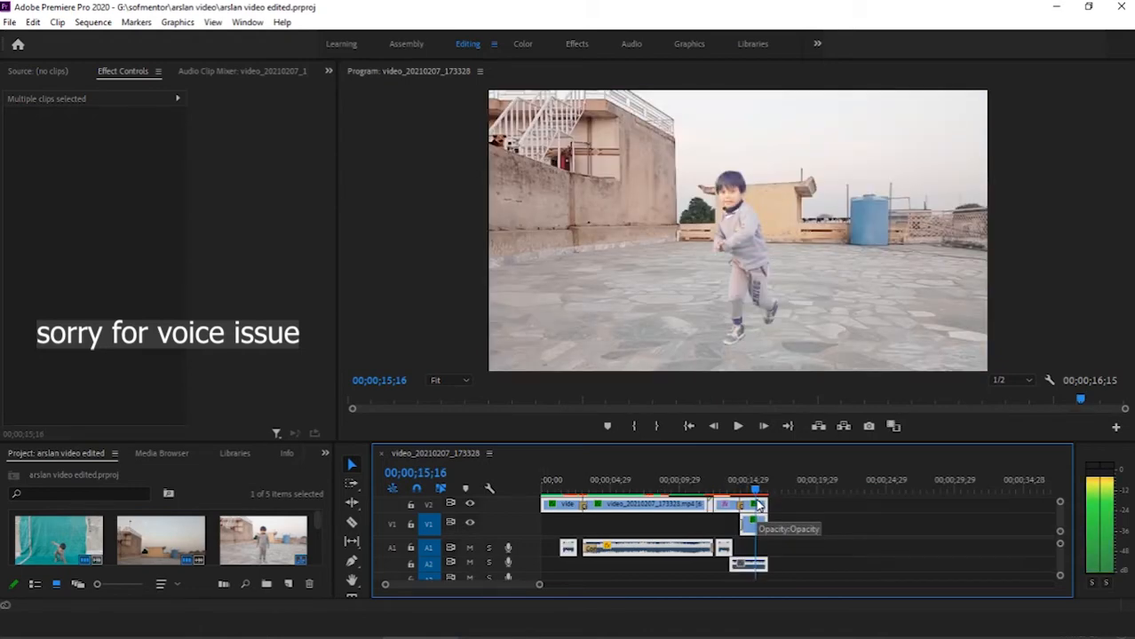
drag(756, 492, 728, 508)
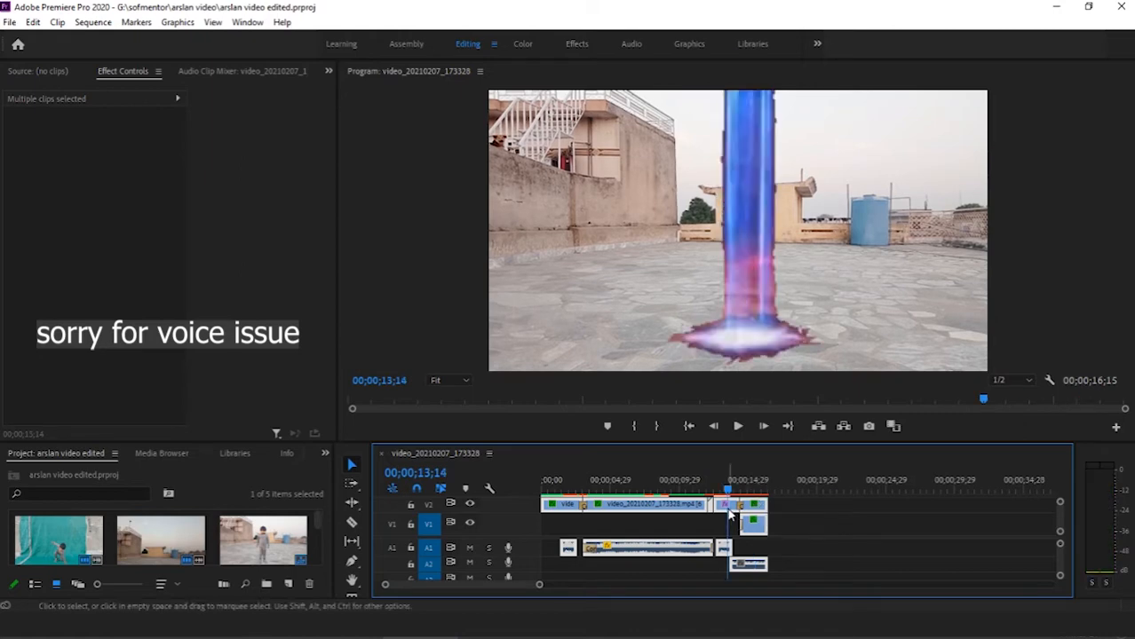
click(689, 427)
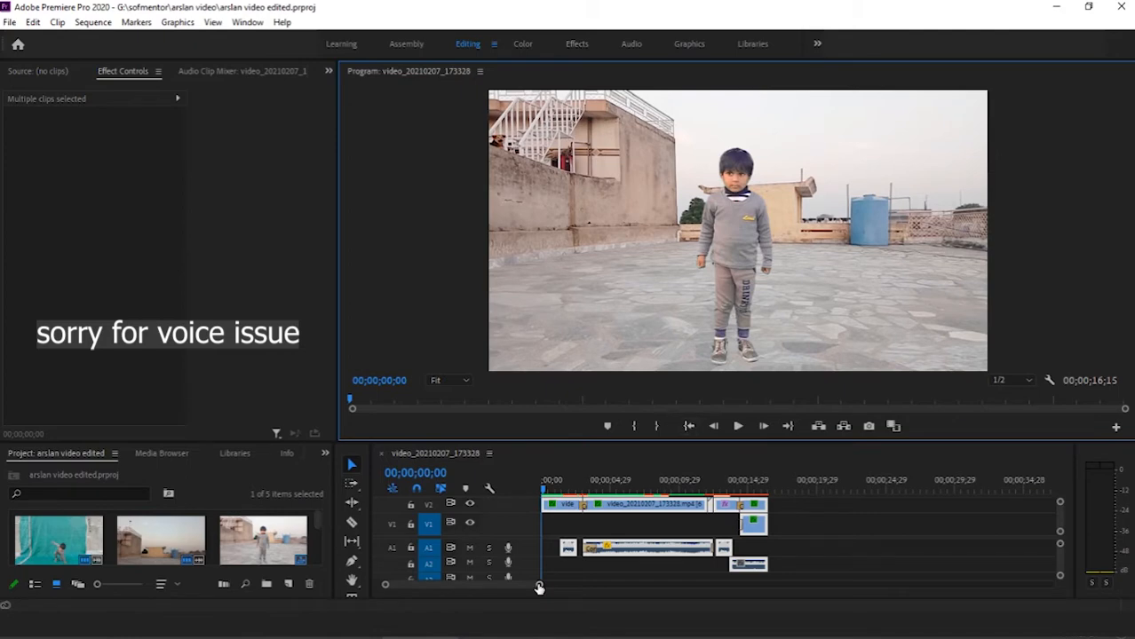
Step: Split the first video_20210207_171552.mp4 clip on track V3 at 00;00;00;21 with the Razor tool
drag(539, 588, 466, 584)
drag(545, 493, 577, 489)
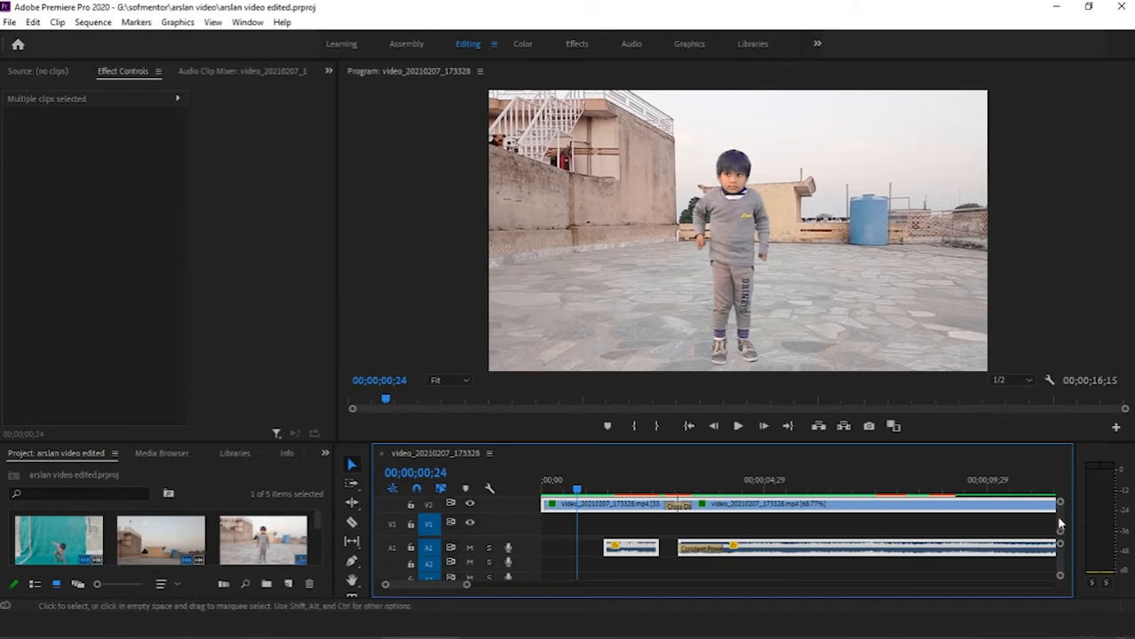
scroll(1059, 504, up, 2)
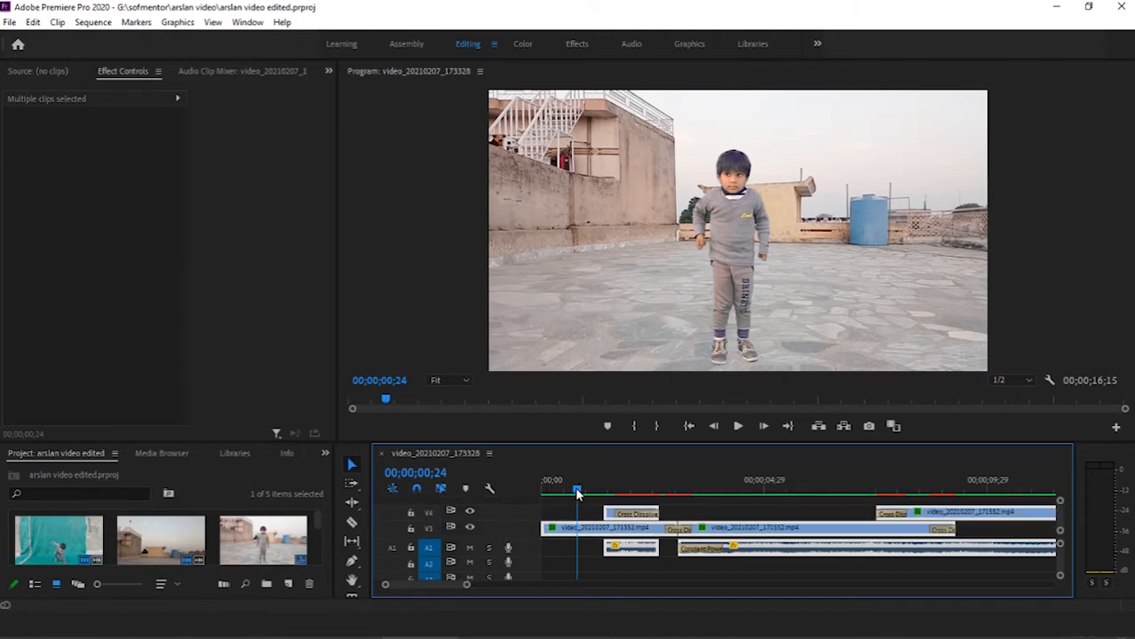
drag(577, 490, 573, 494)
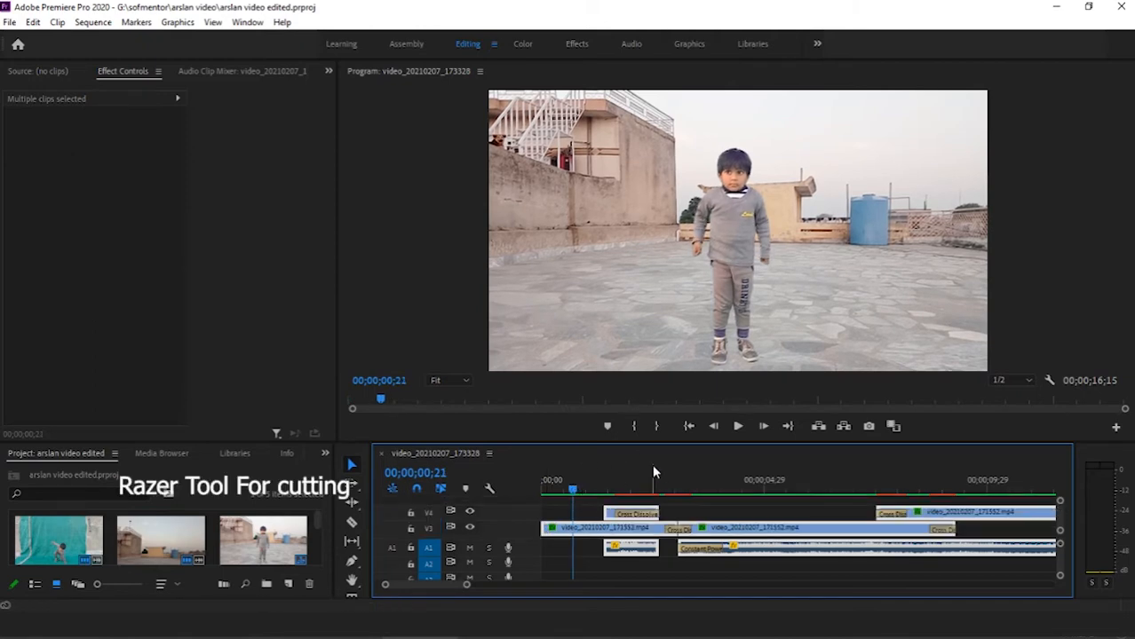
key(c)
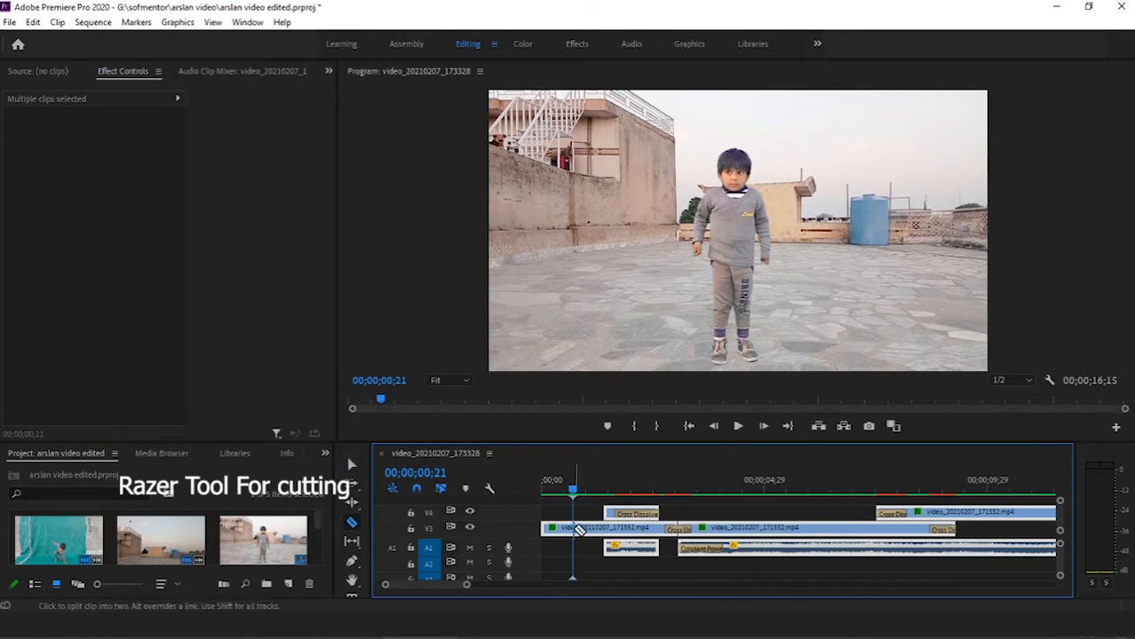
click(576, 529)
Step: Select the short opening clip on V3 and examine its mask, Ultra Key and Crop effect settings
drag(573, 491, 567, 494)
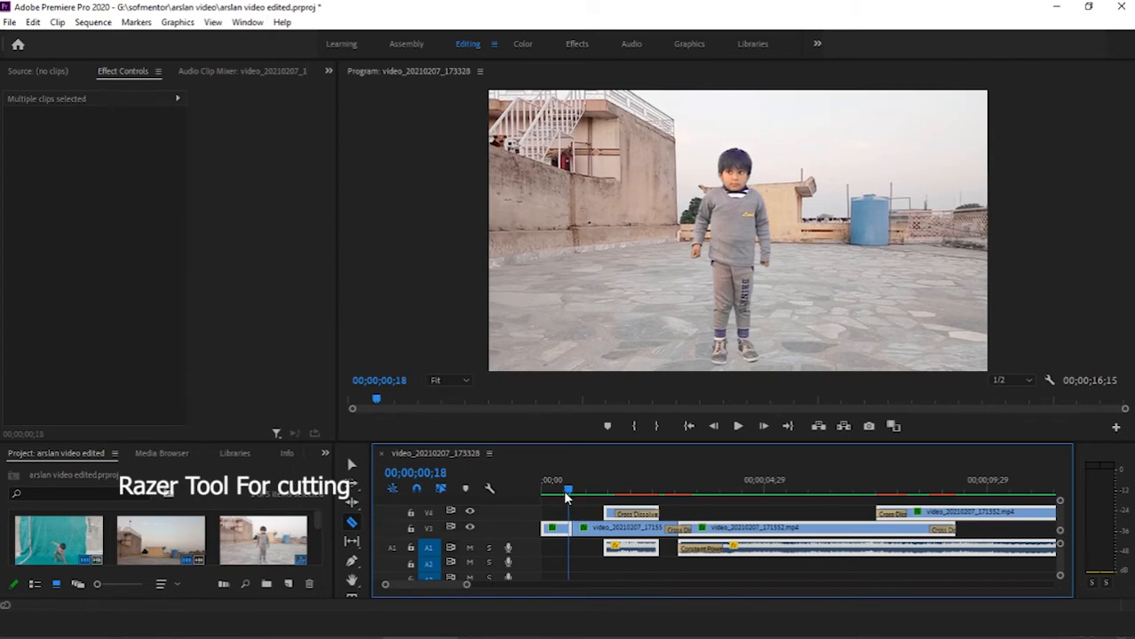
key(v)
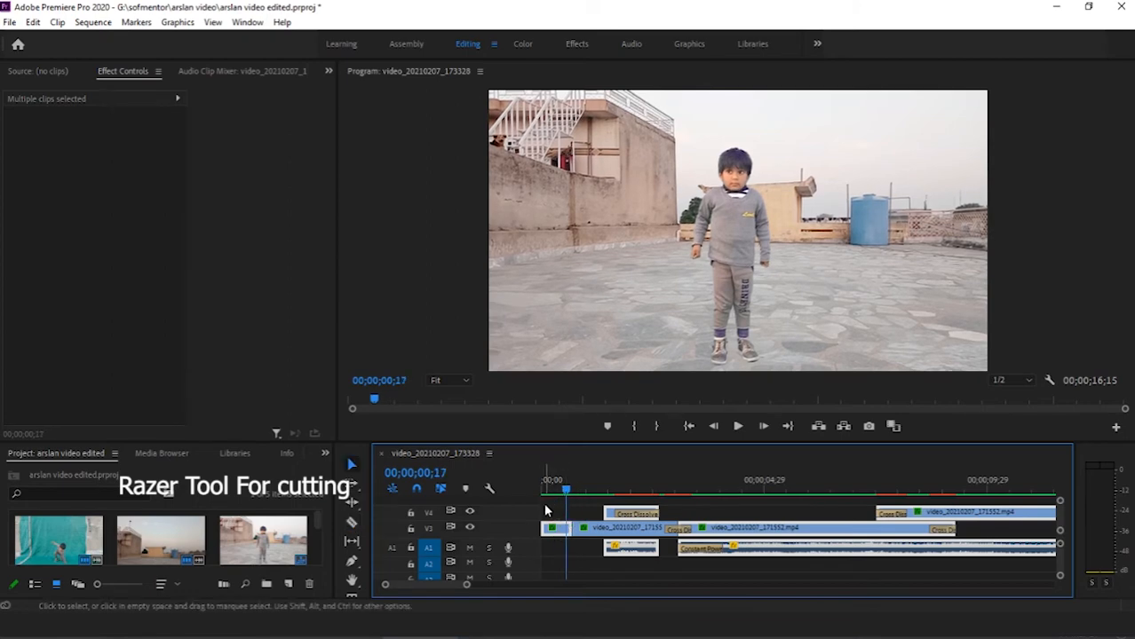
click(558, 530)
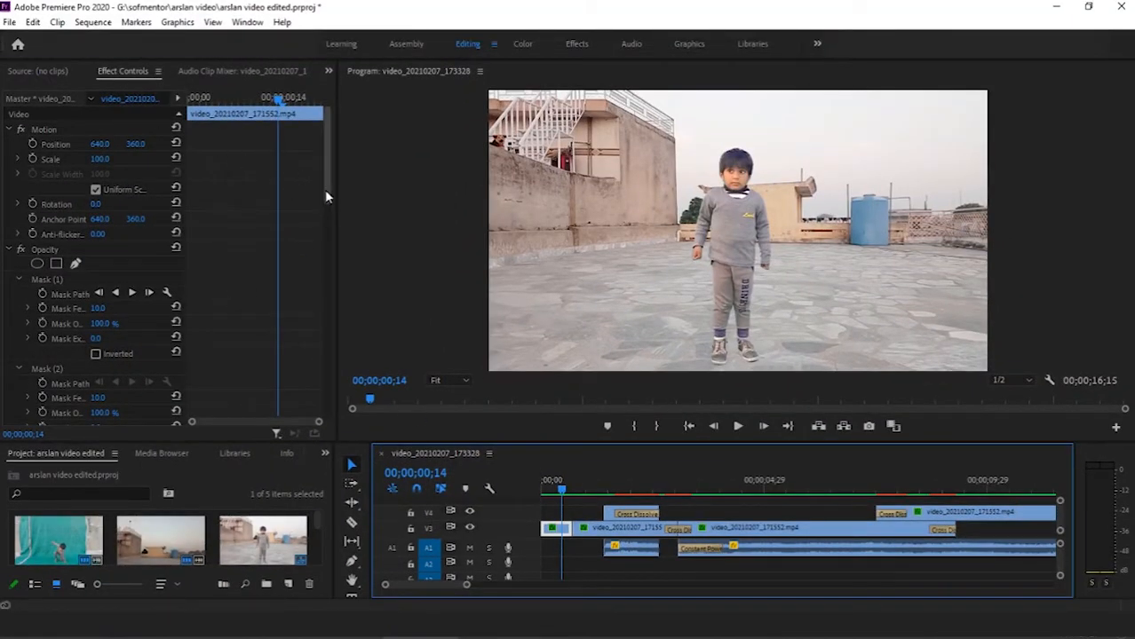
drag(324, 189, 333, 305)
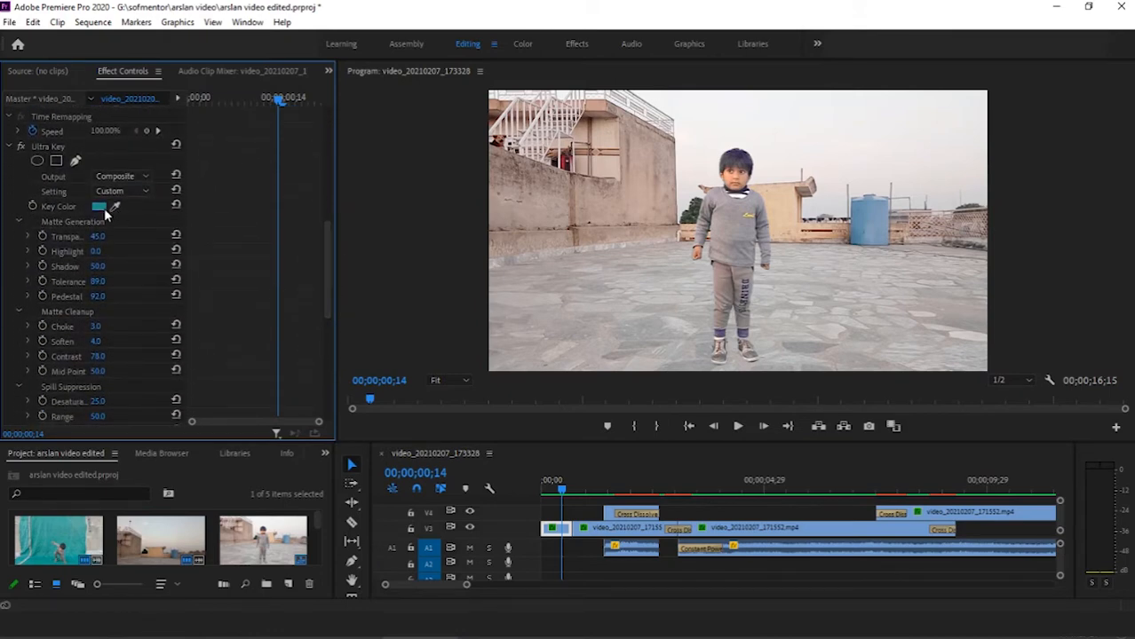
click(9, 147)
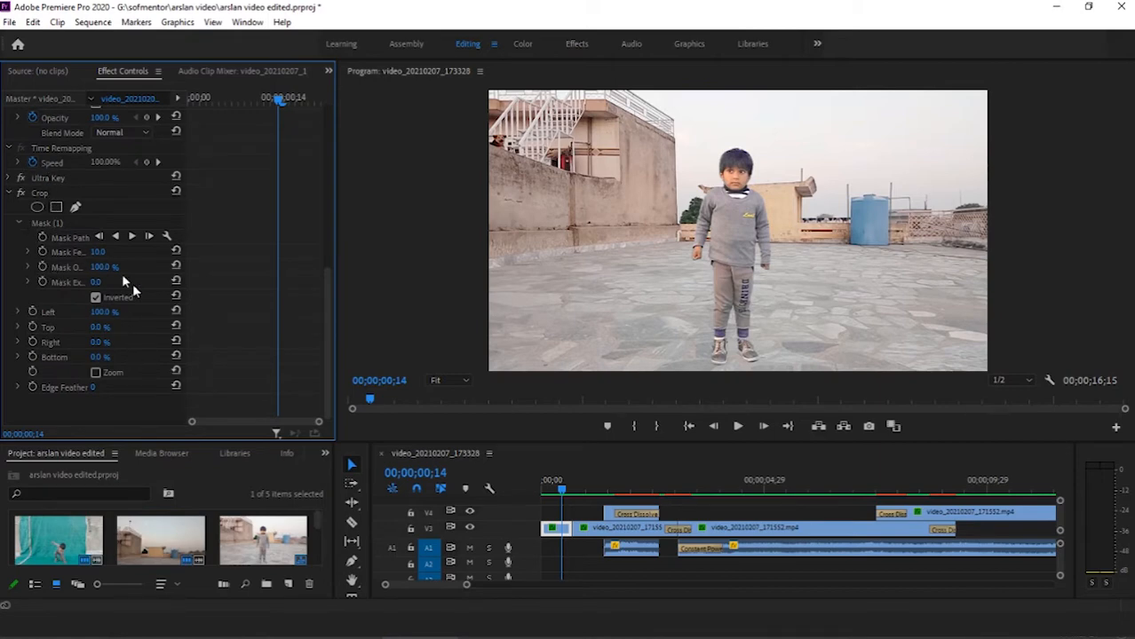
Step: Search the effects for "ultra key" and try to apply Ultra Key to the short opening clip on V3
click(324, 454)
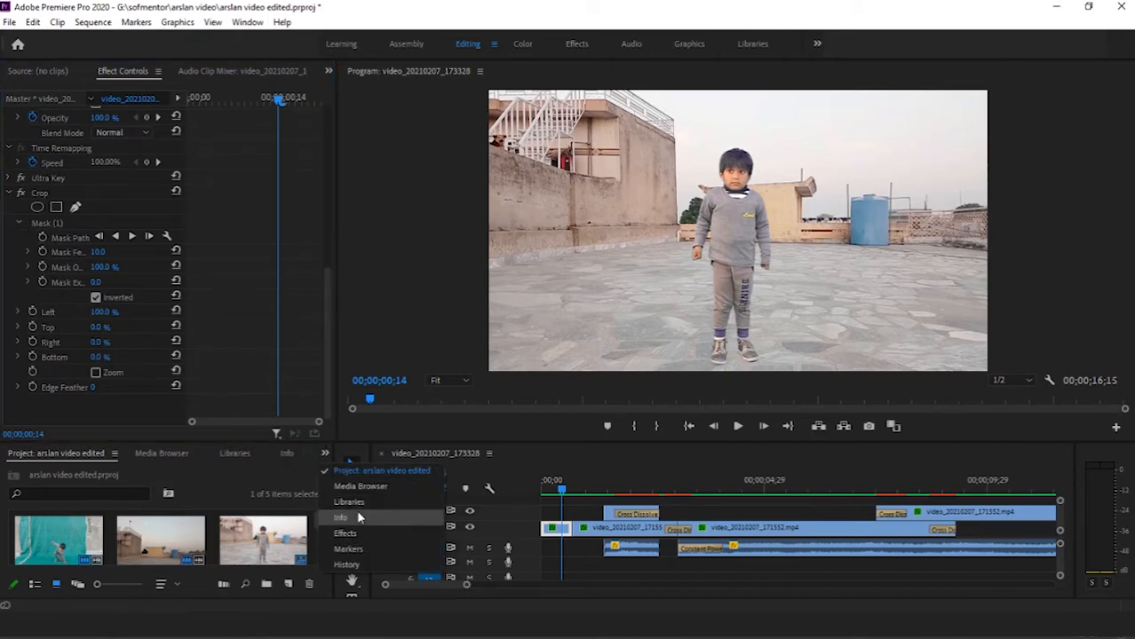
click(358, 536)
click(71, 471)
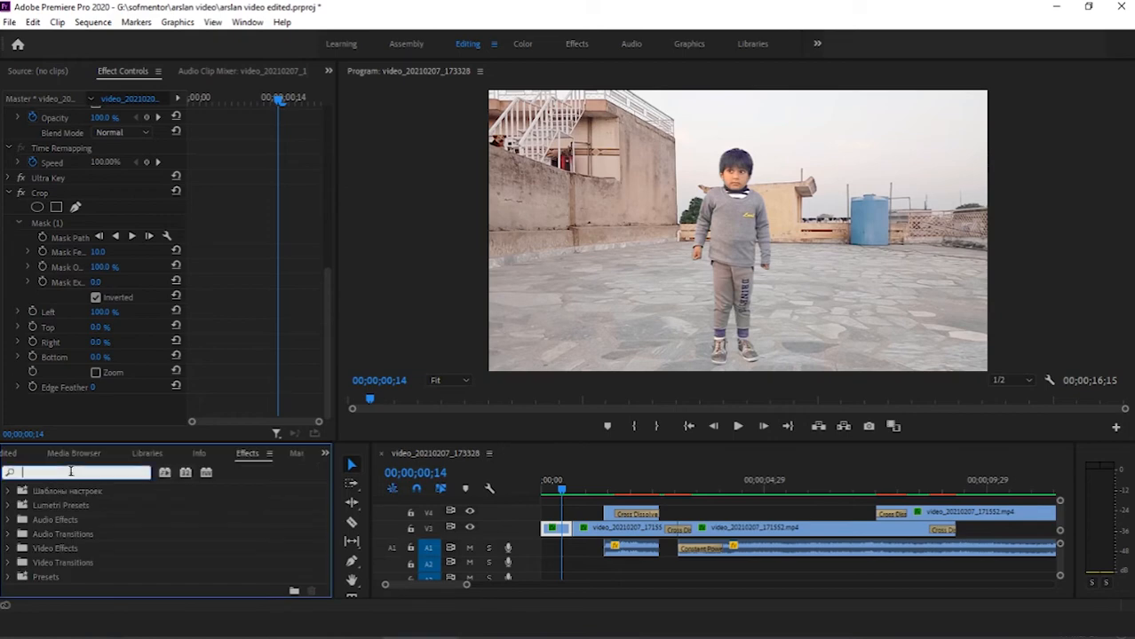
text(ultra)
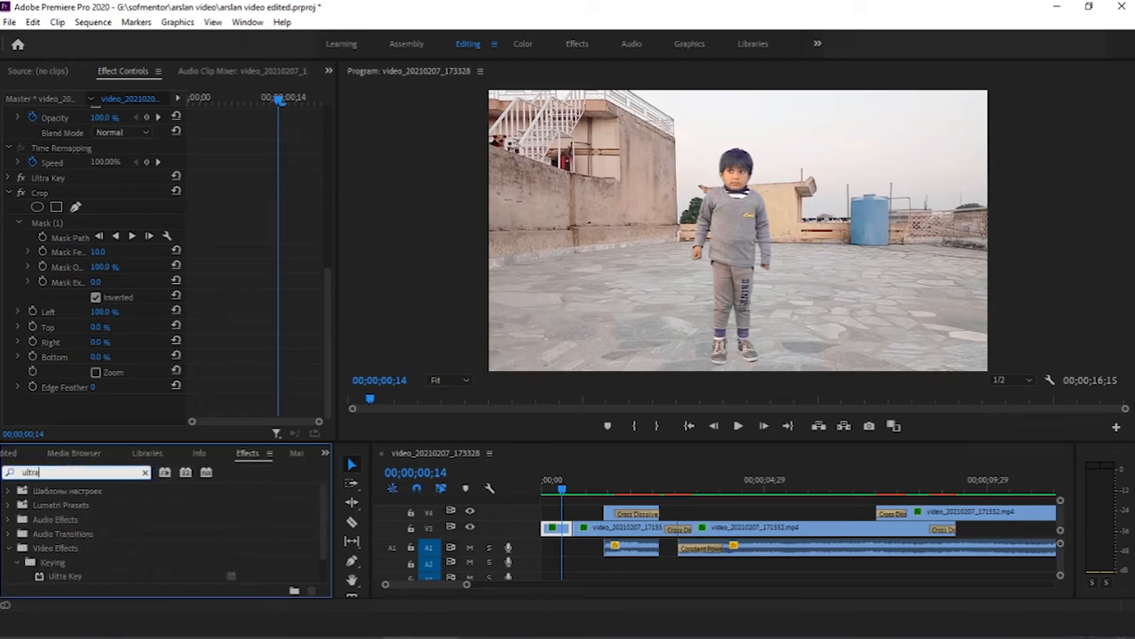
text( key)
scroll(53, 570, down, 1)
click(39, 563)
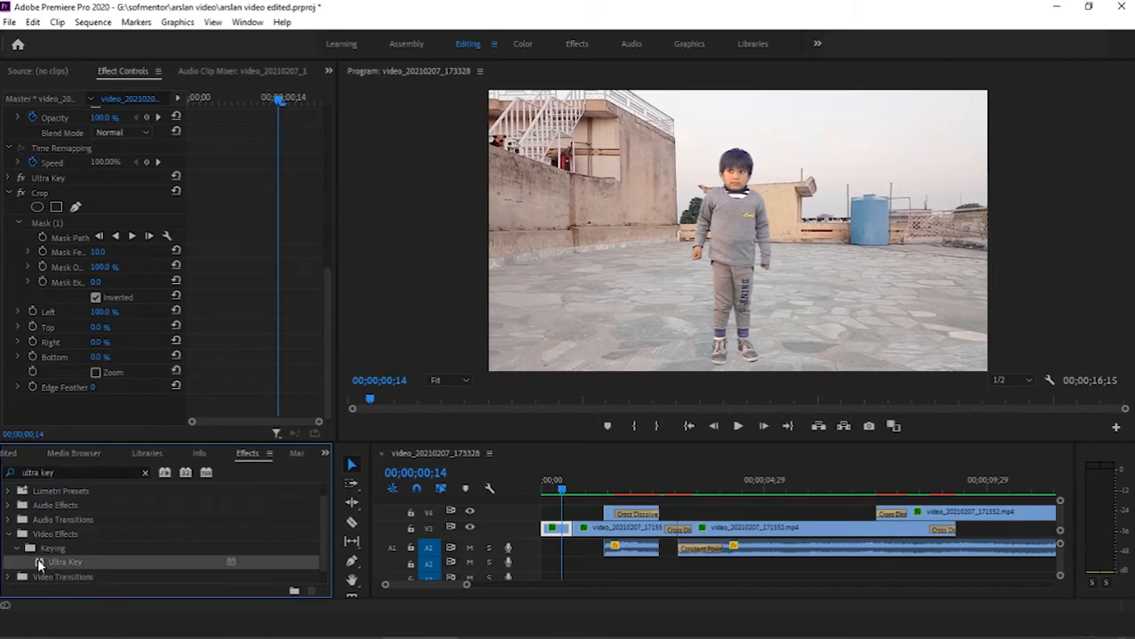
drag(39, 565, 551, 531)
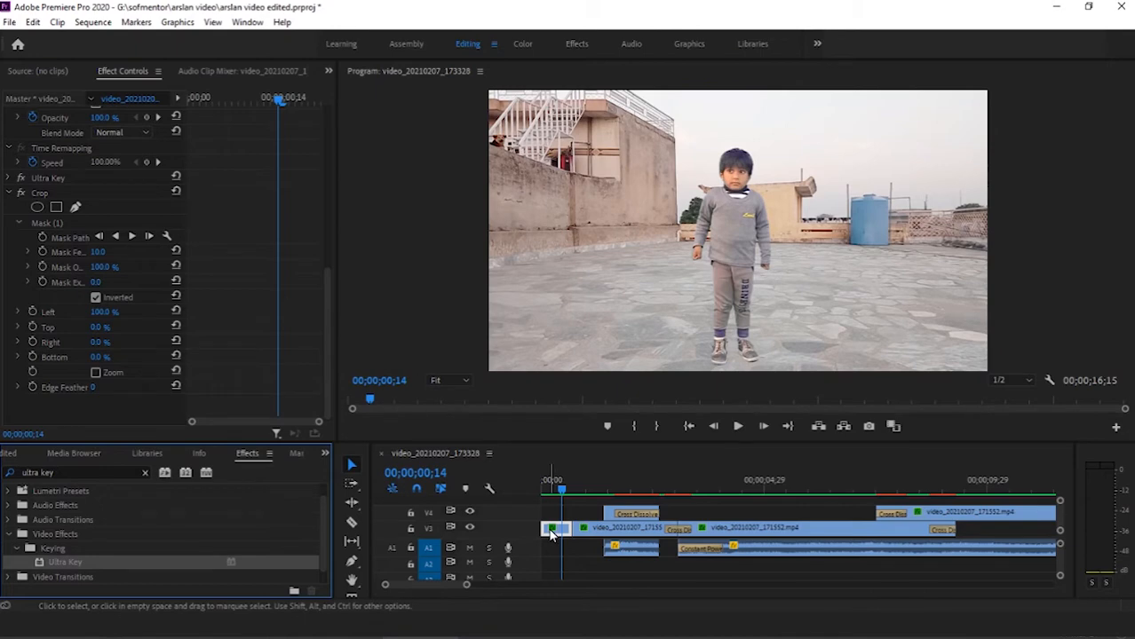
Step: Examine the opening clip's Ultra Key settings for key color, matte generation, matte cleanup and spill suppression
click(559, 489)
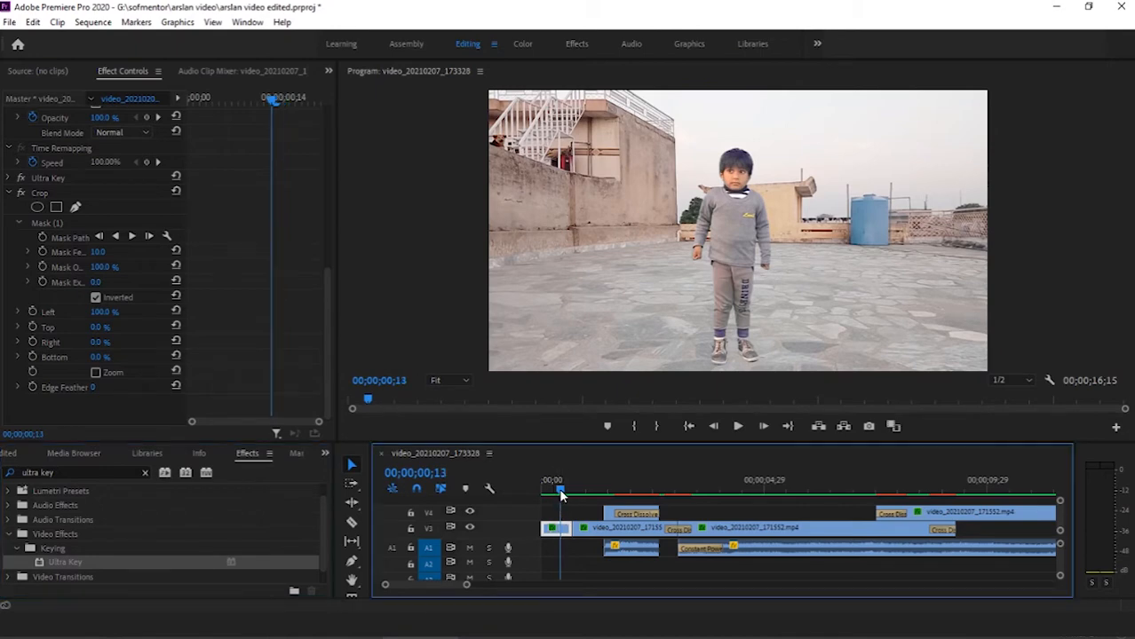
drag(560, 491, 558, 491)
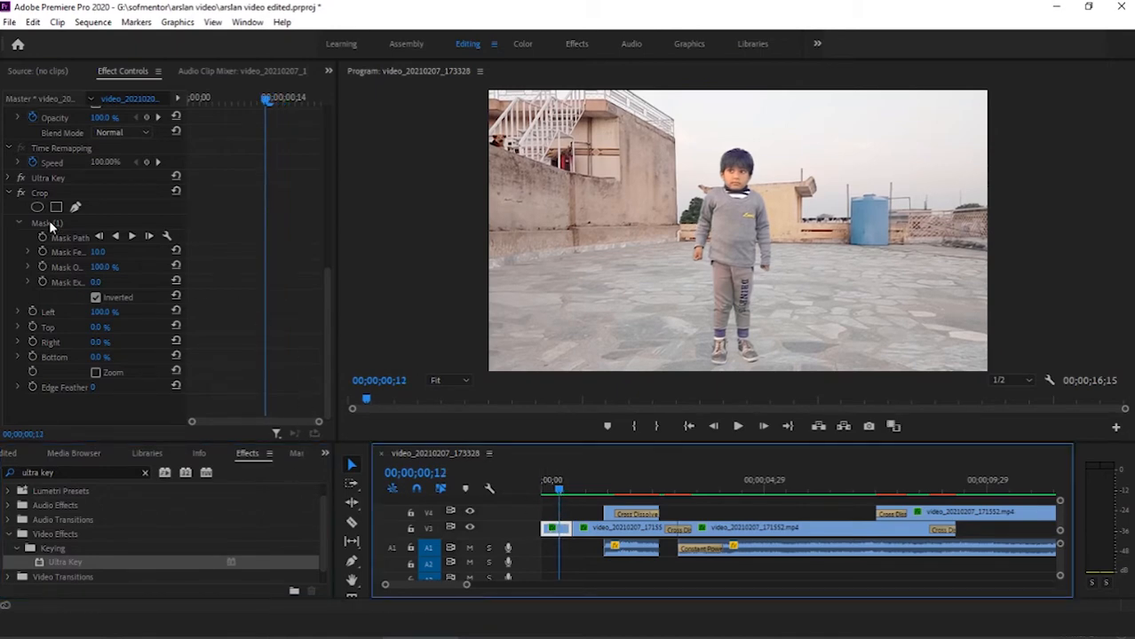
click(16, 179)
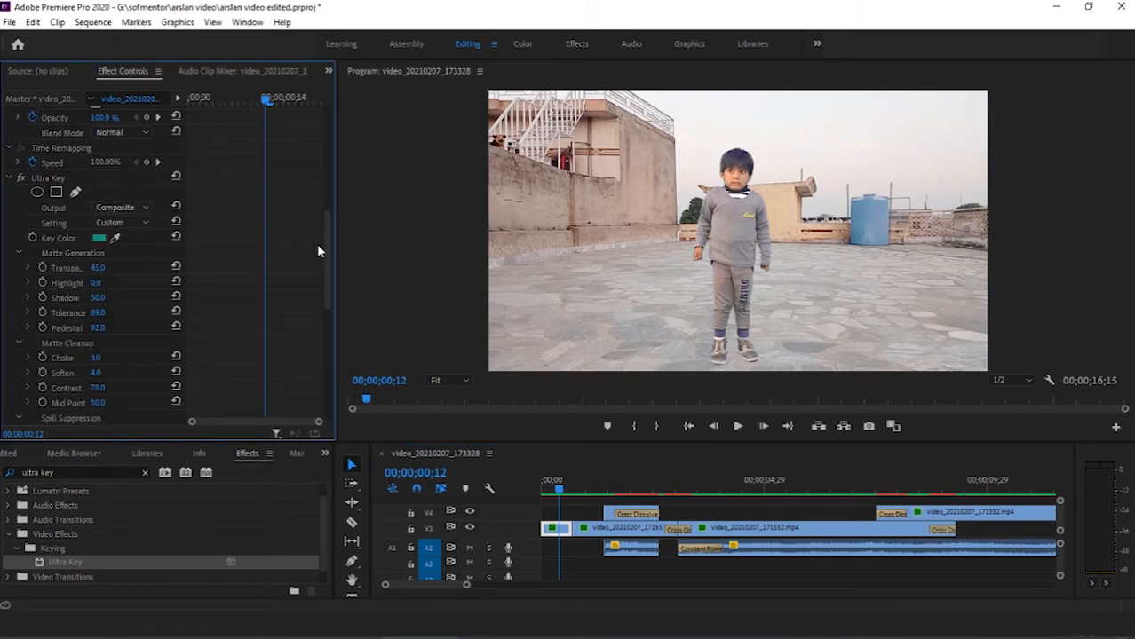
drag(327, 241, 328, 269)
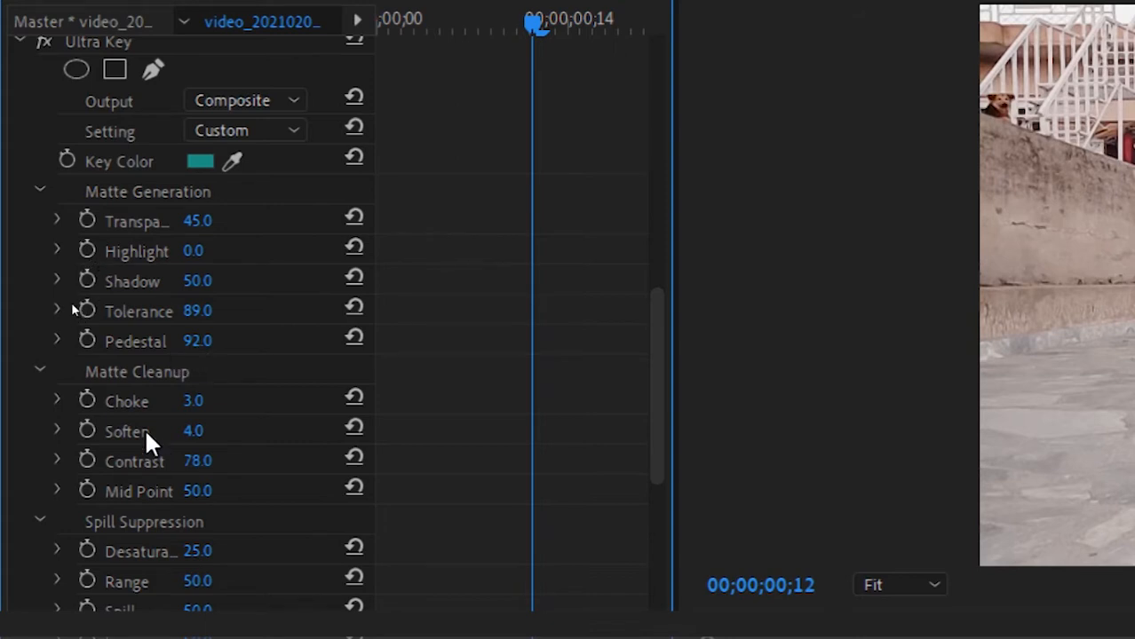
scroll(145, 428, down, 1)
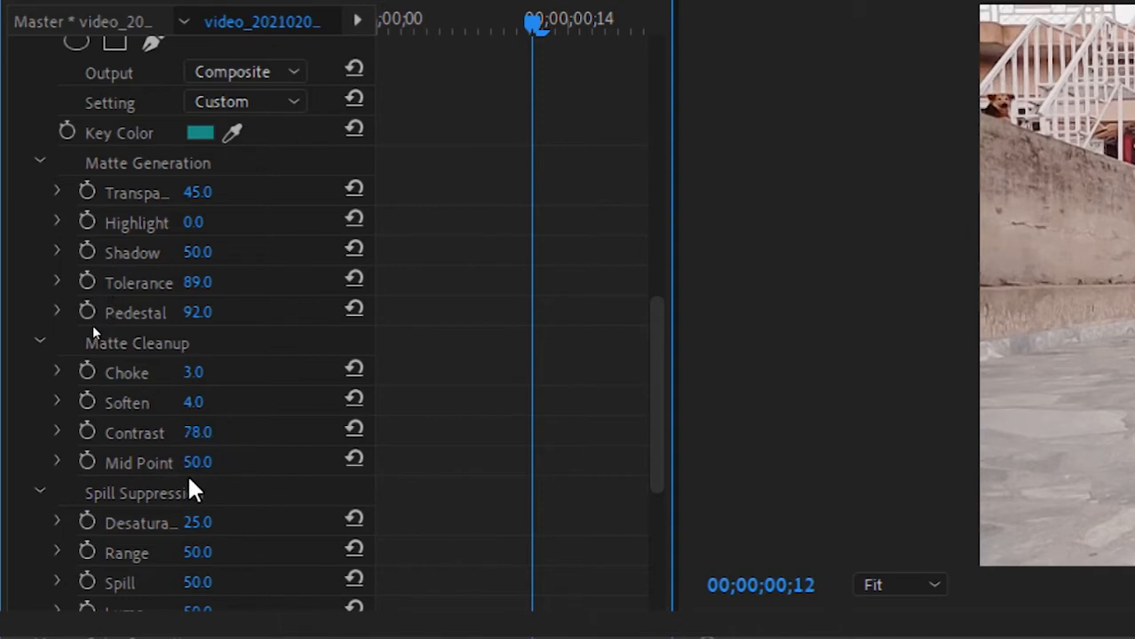
scroll(186, 477, up, 1)
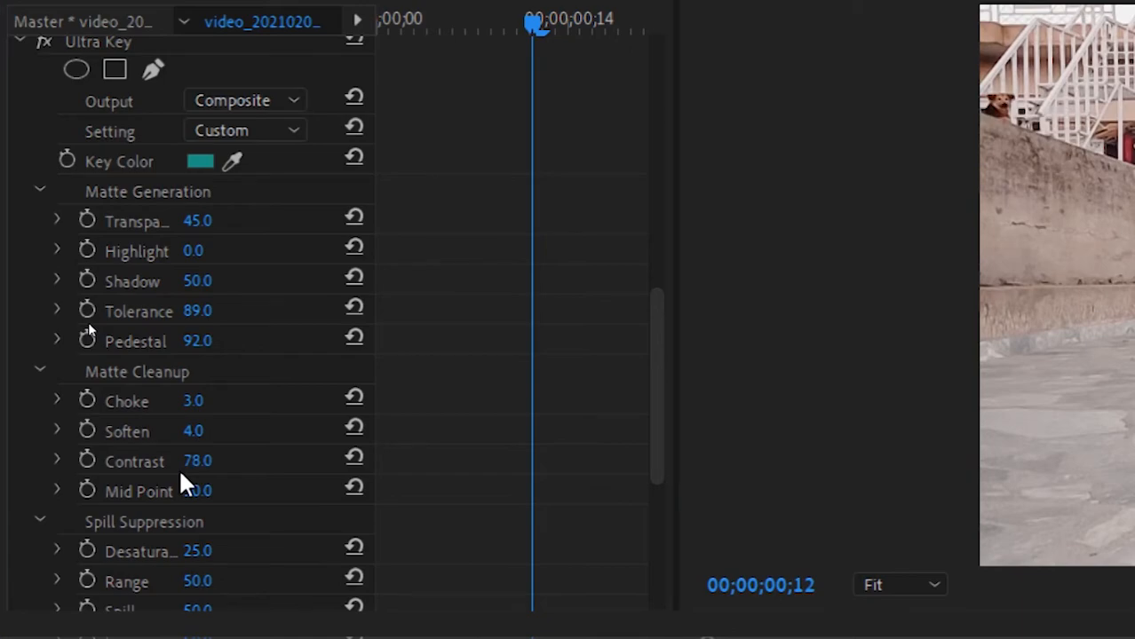
key(super)
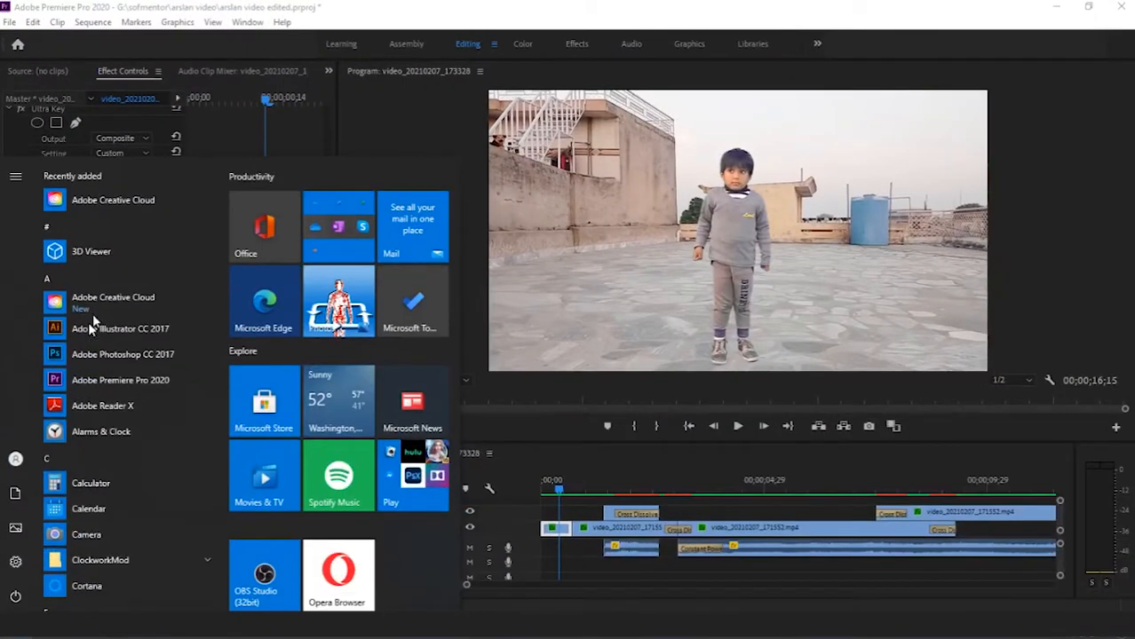
click(329, 99)
scroll(79, 211, up, 1)
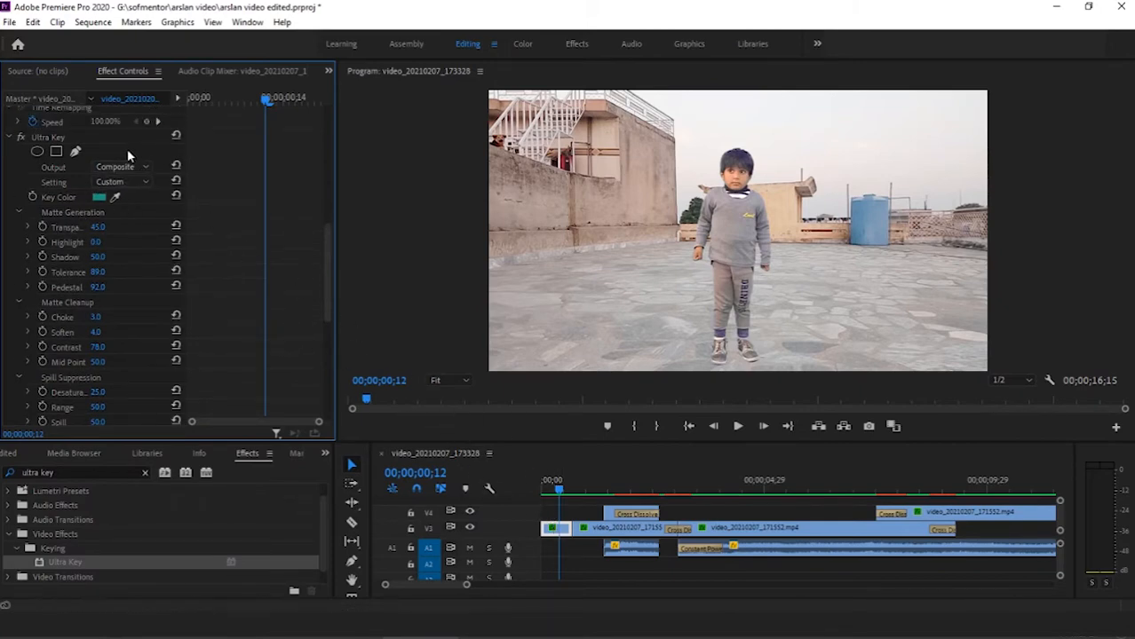
Step: Reset the Ultra Key effect on the opening V3 clip to its defaults and expand its settings
click(11, 137)
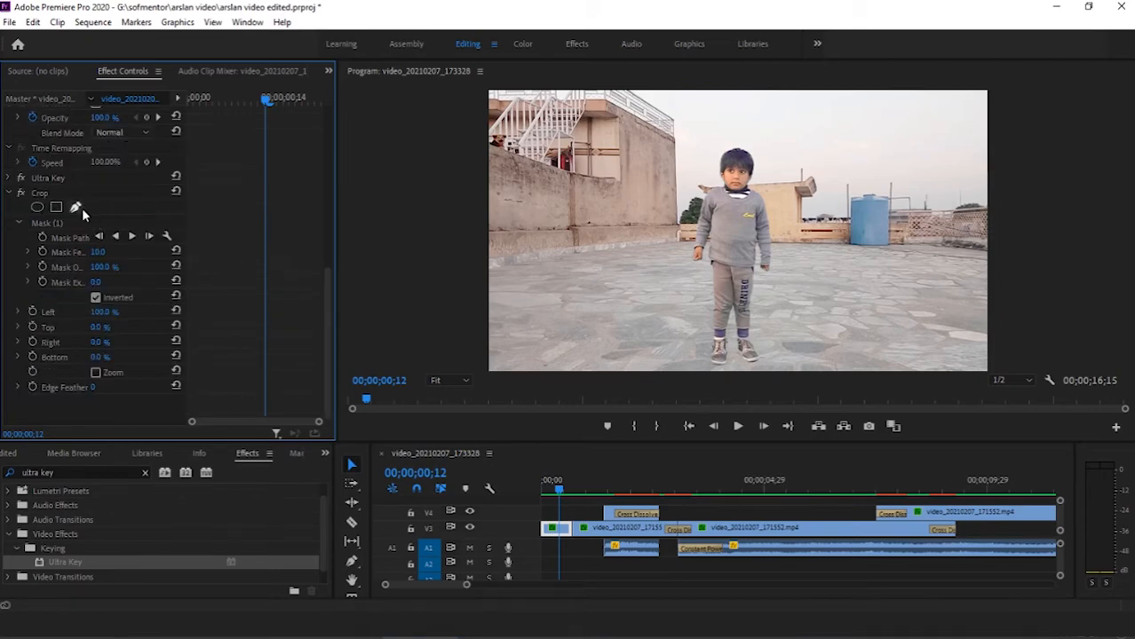
click(177, 177)
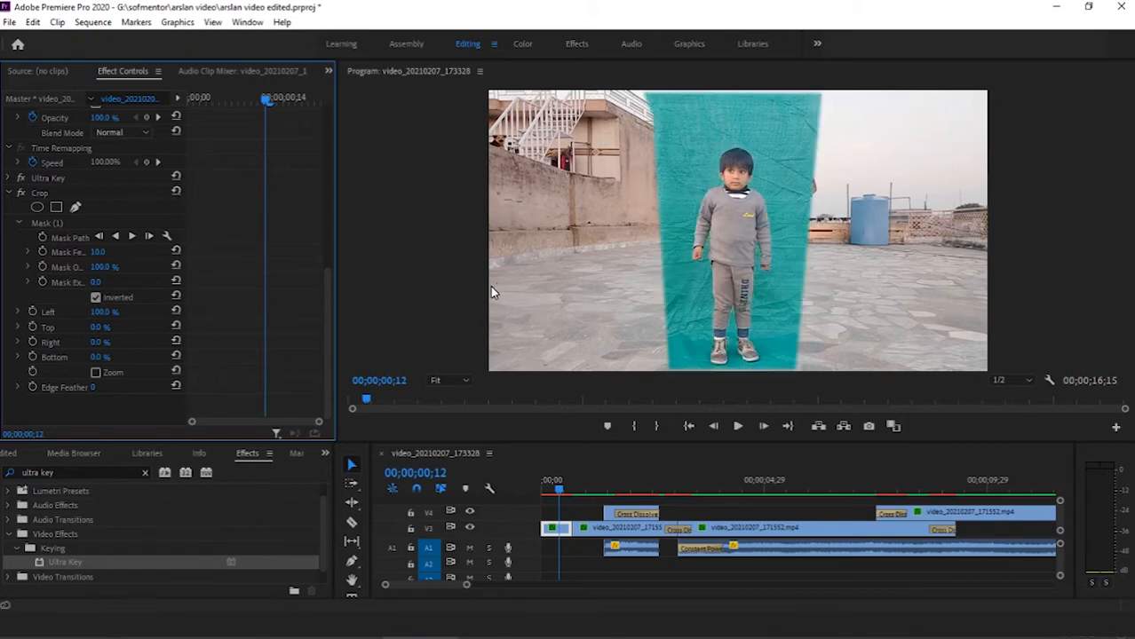
click(9, 179)
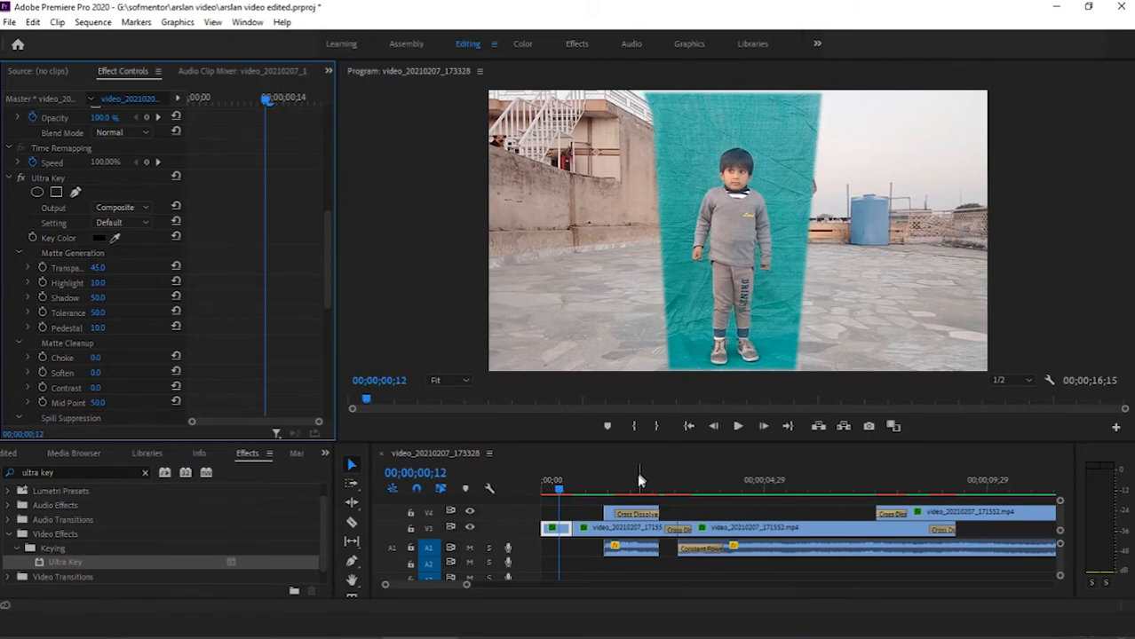
Step: Scrub and play the opening clip to check the green screen footage over the background
click(555, 491)
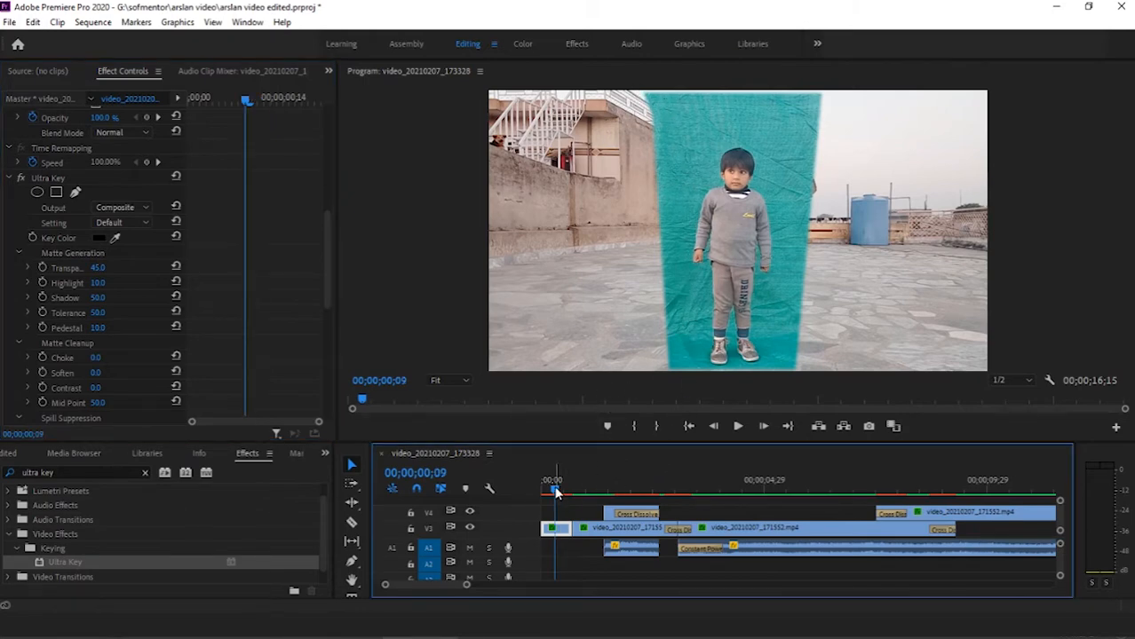
mouse_move(556, 492)
mouse_down()
mouse_move(542, 494)
mouse_move(557, 493)
mouse_up()
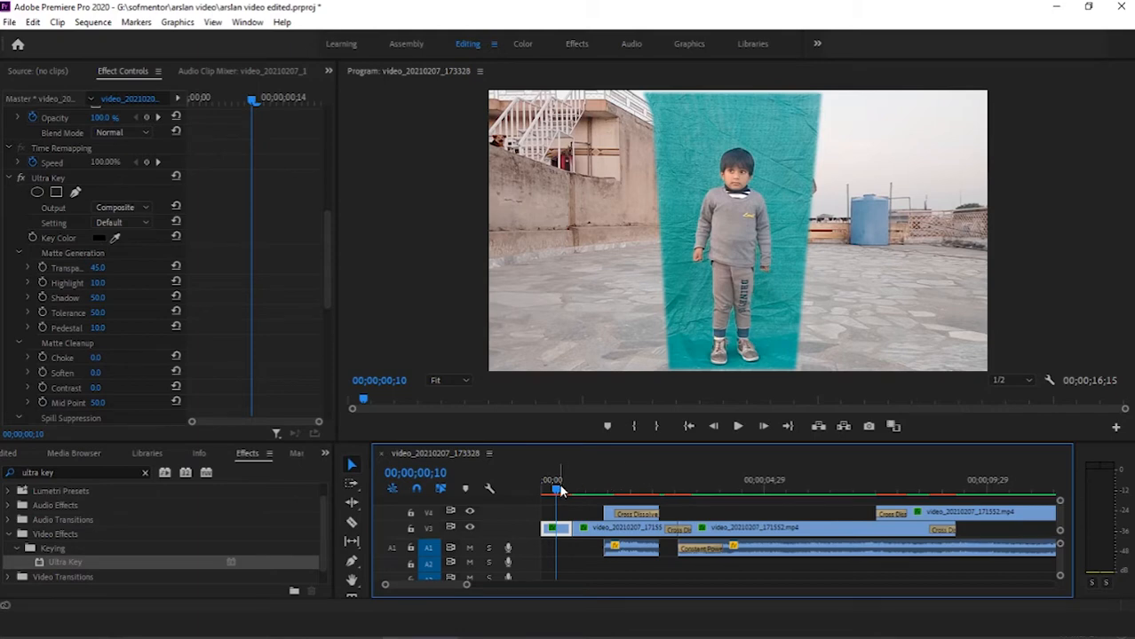
mouse_move(556, 493)
mouse_down()
mouse_move(586, 499)
mouse_move(560, 499)
mouse_up()
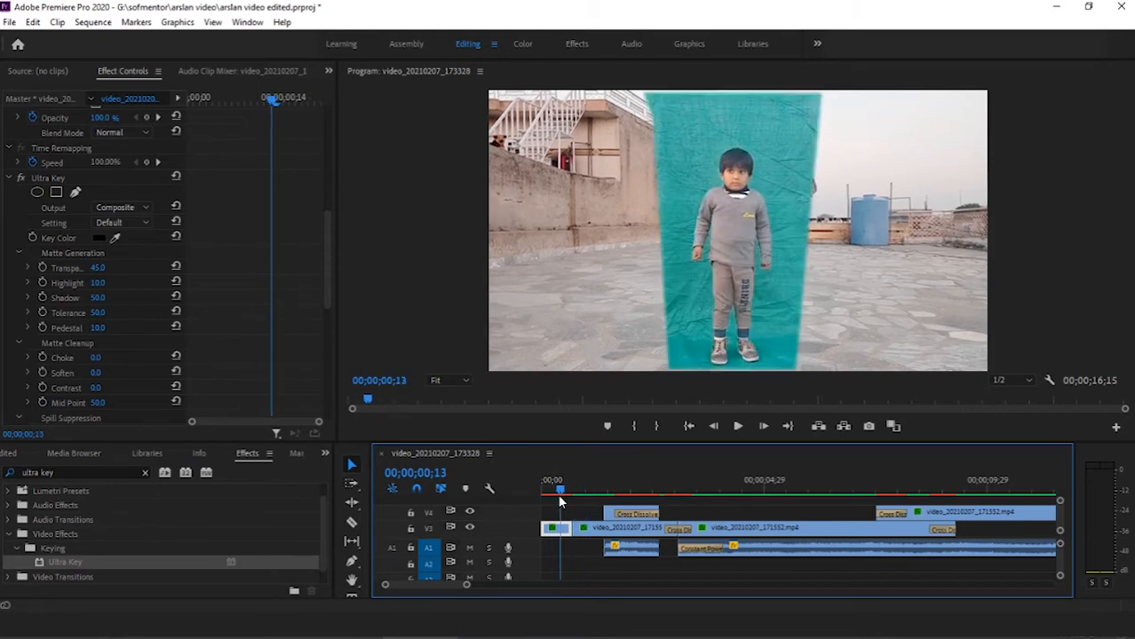
click(738, 427)
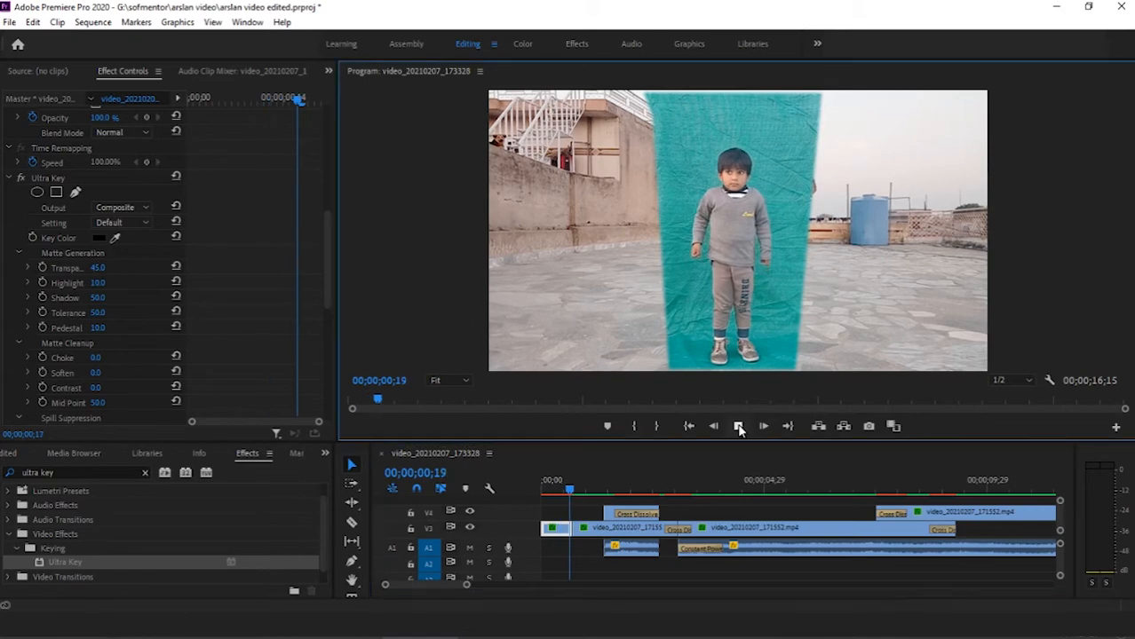
Step: Scrub back through the opening seconds of the sequence to compare the keyed footage with the unkeyed opening clip
click(606, 492)
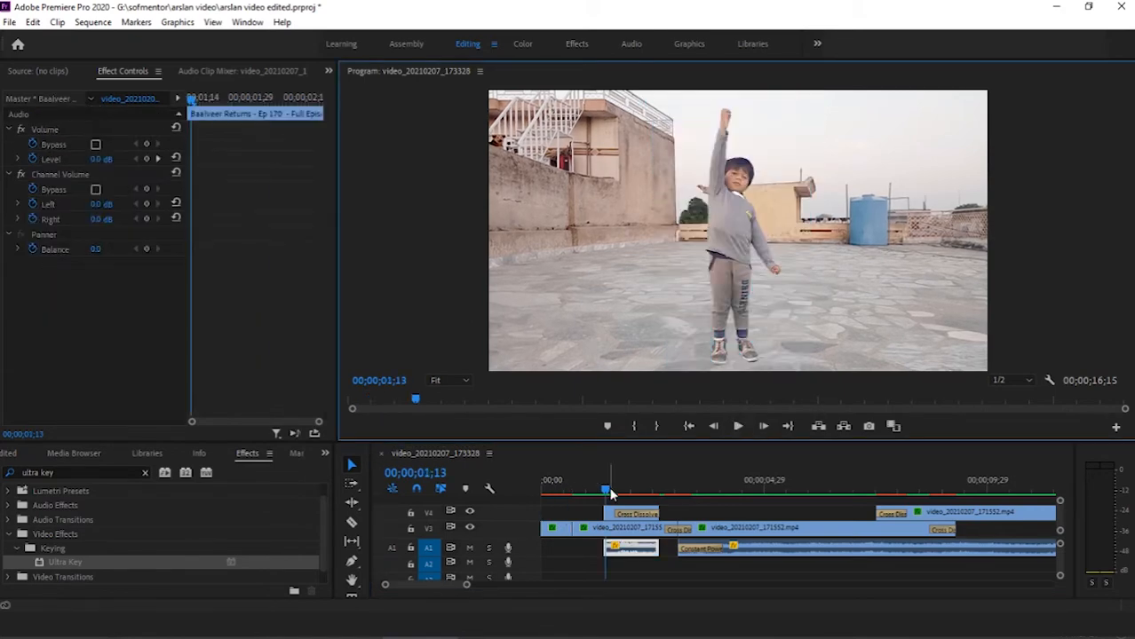
drag(610, 494, 581, 493)
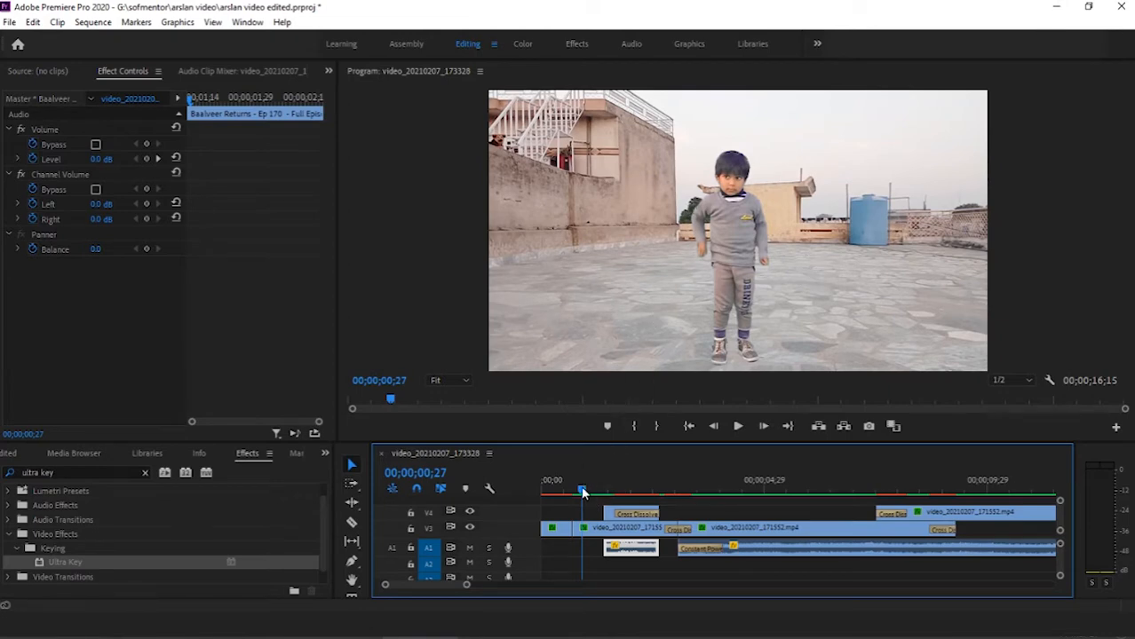
drag(582, 493, 559, 497)
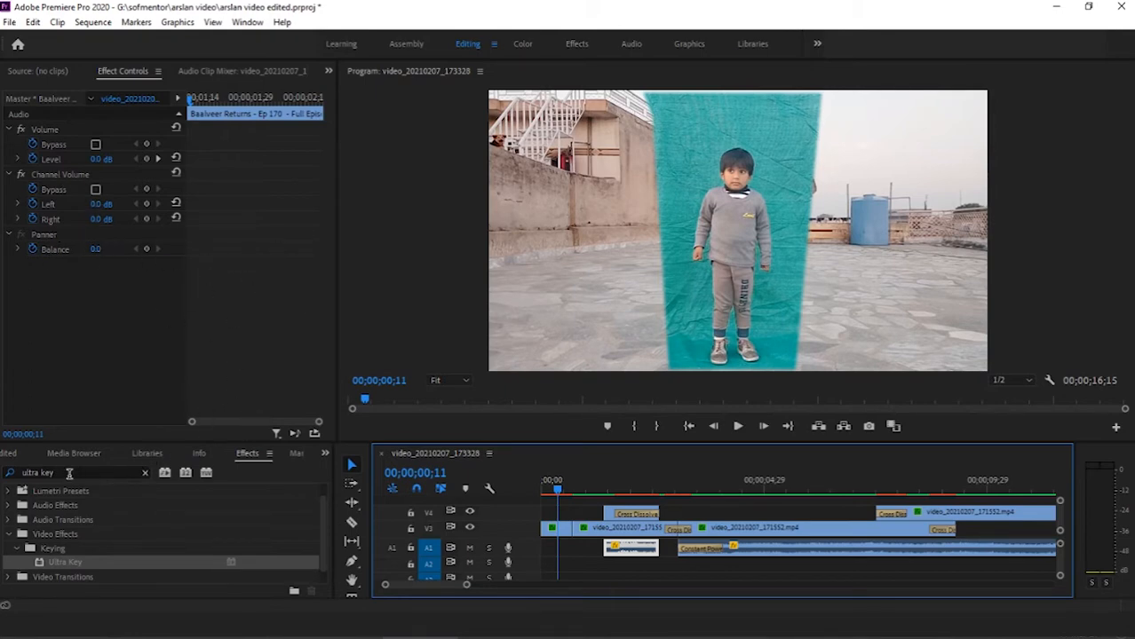
Step: Search the effects for "crop" and select the short opening clip on V3
click(13, 472)
text(crop)
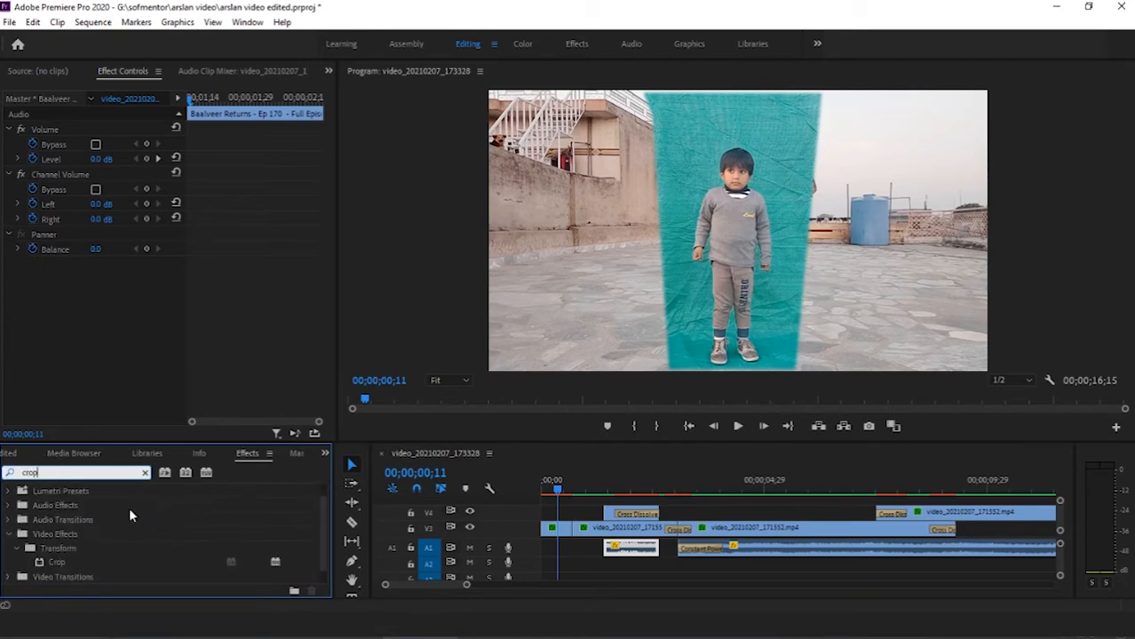
scroll(115, 519, down, 1)
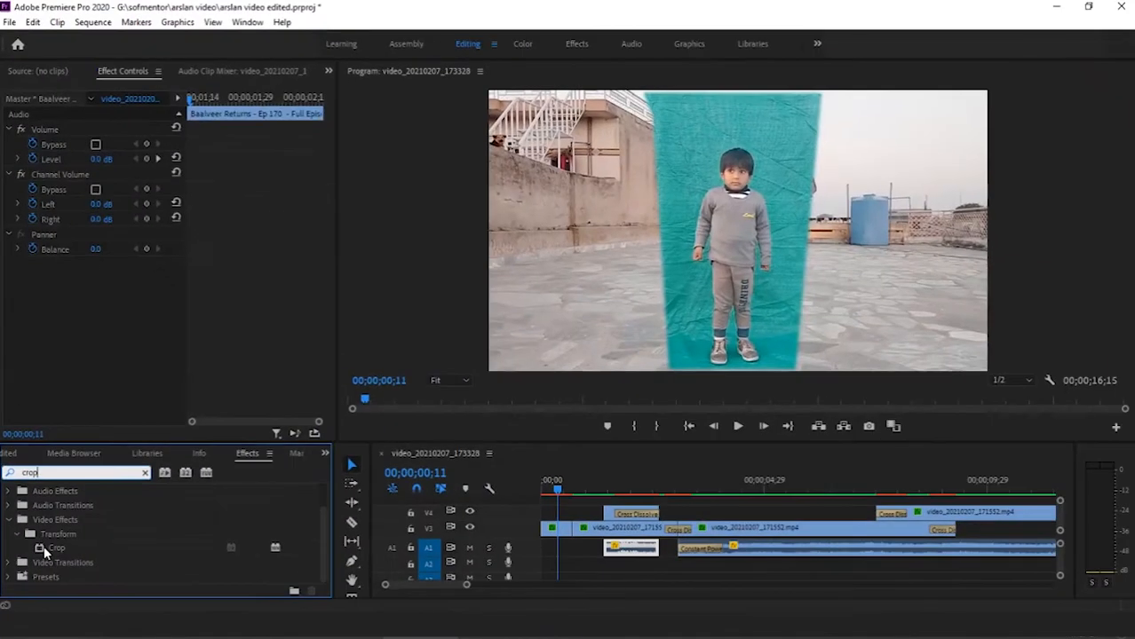
click(544, 528)
click(557, 528)
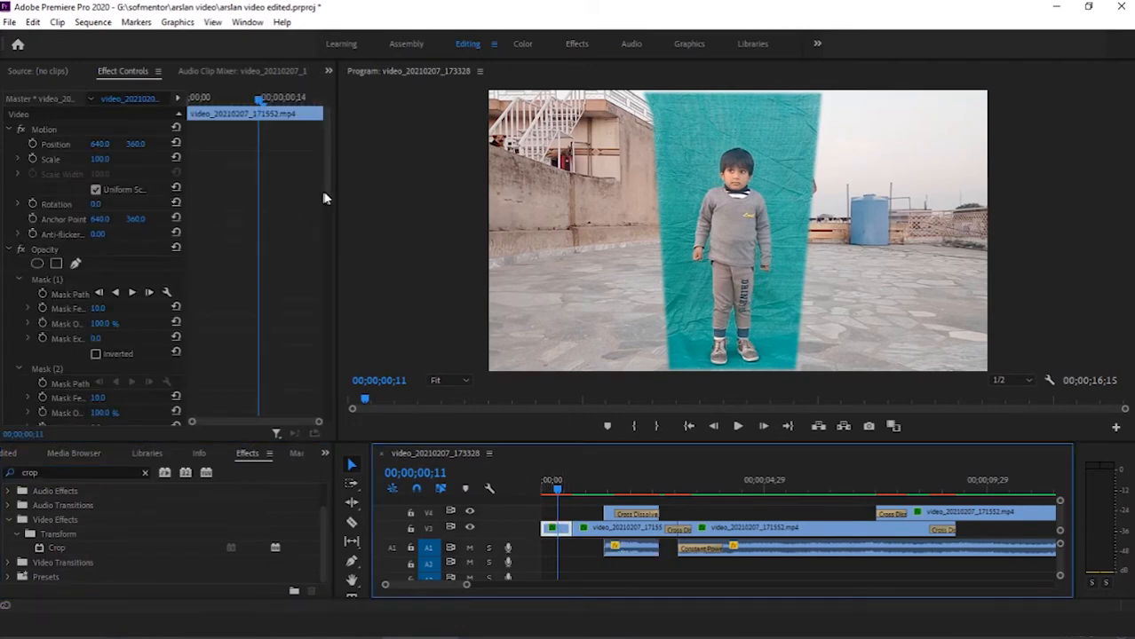
Step: Collapse the opening clip's Ultra Key settings and reset its Crop effect to the defaults
drag(325, 192, 330, 307)
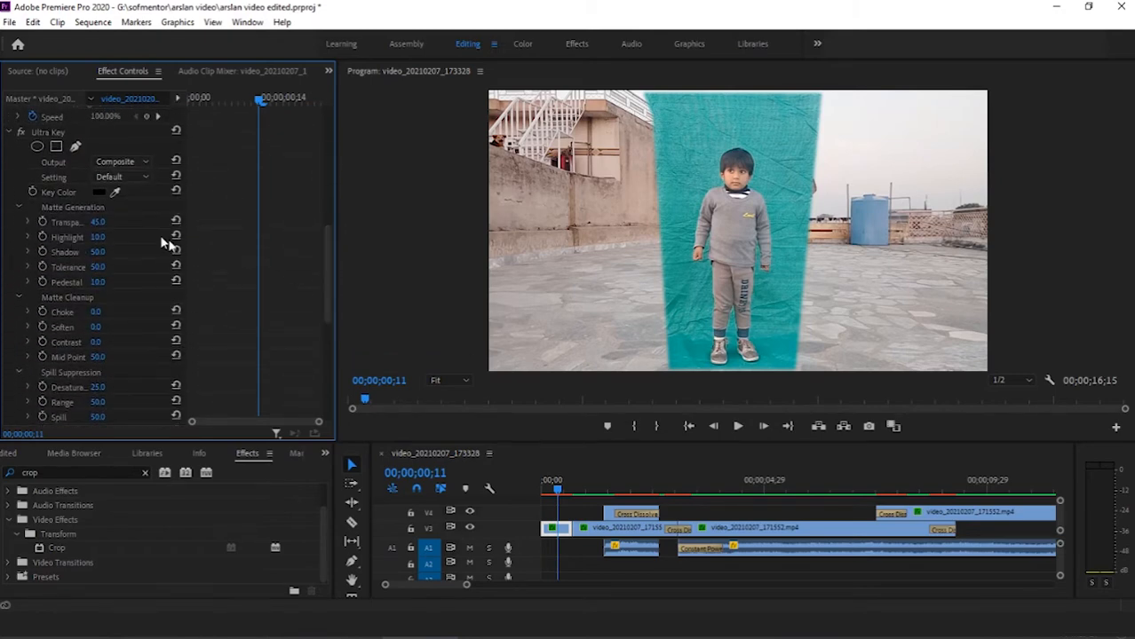
click(9, 131)
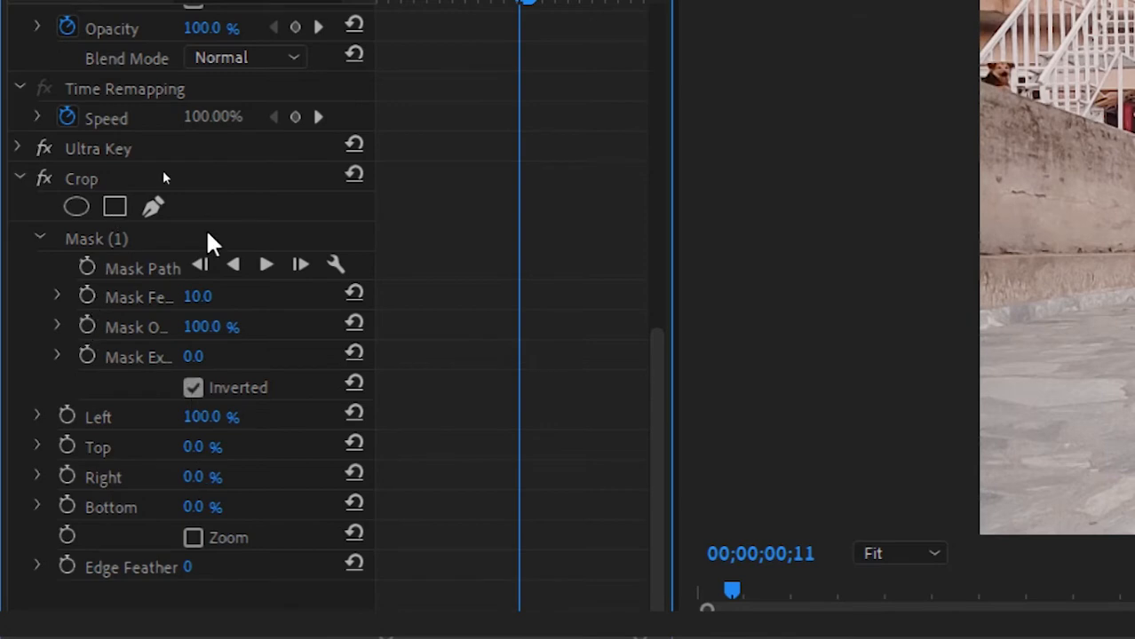
click(354, 176)
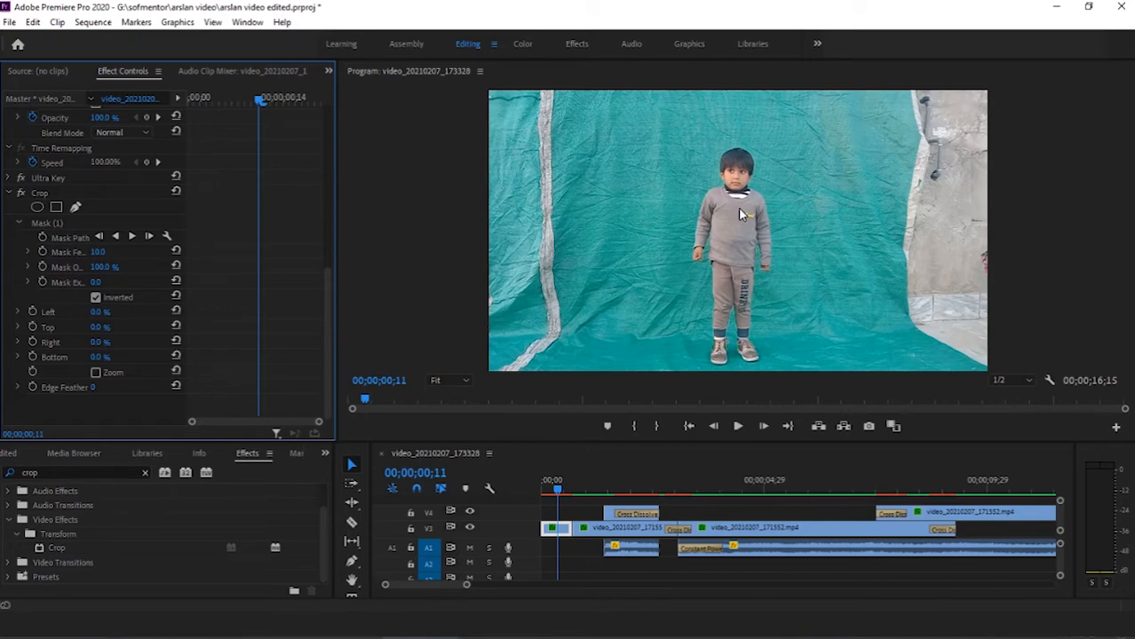
Step: Play the sequence from its start several times to compare the uncropped opening clip with the keyed clip that follows
click(551, 488)
drag(551, 491, 537, 490)
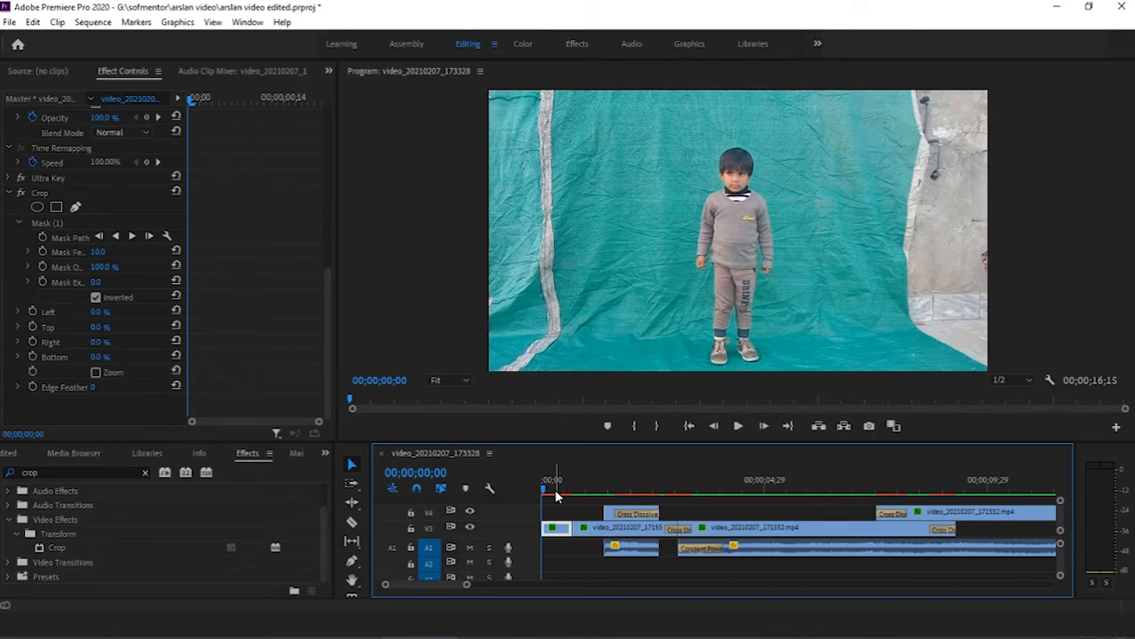
click(737, 427)
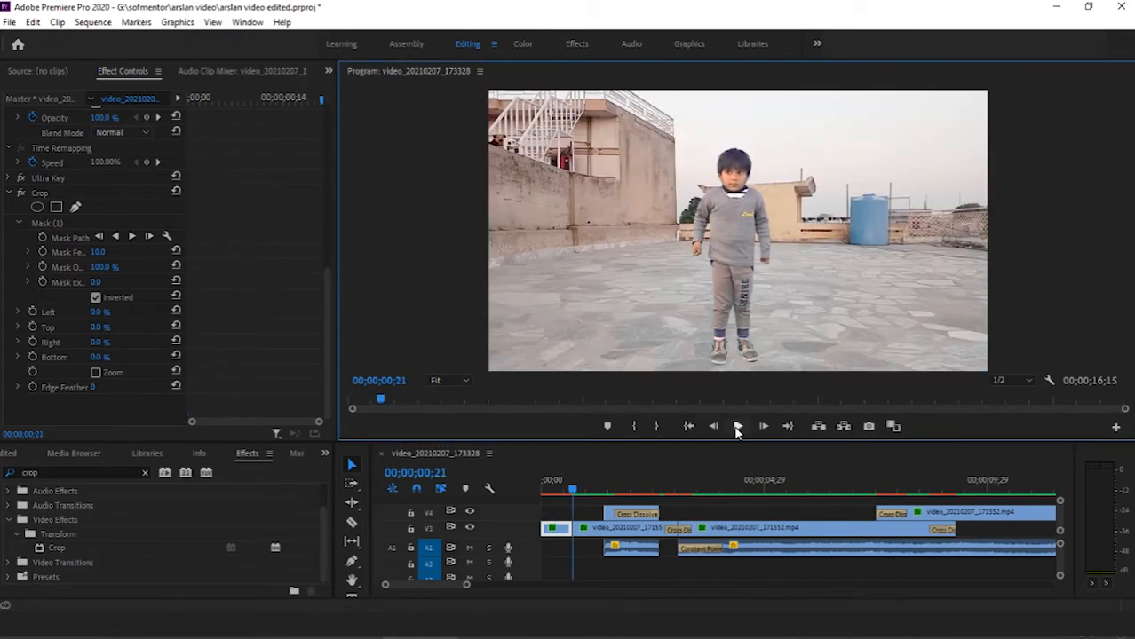
drag(572, 491, 543, 491)
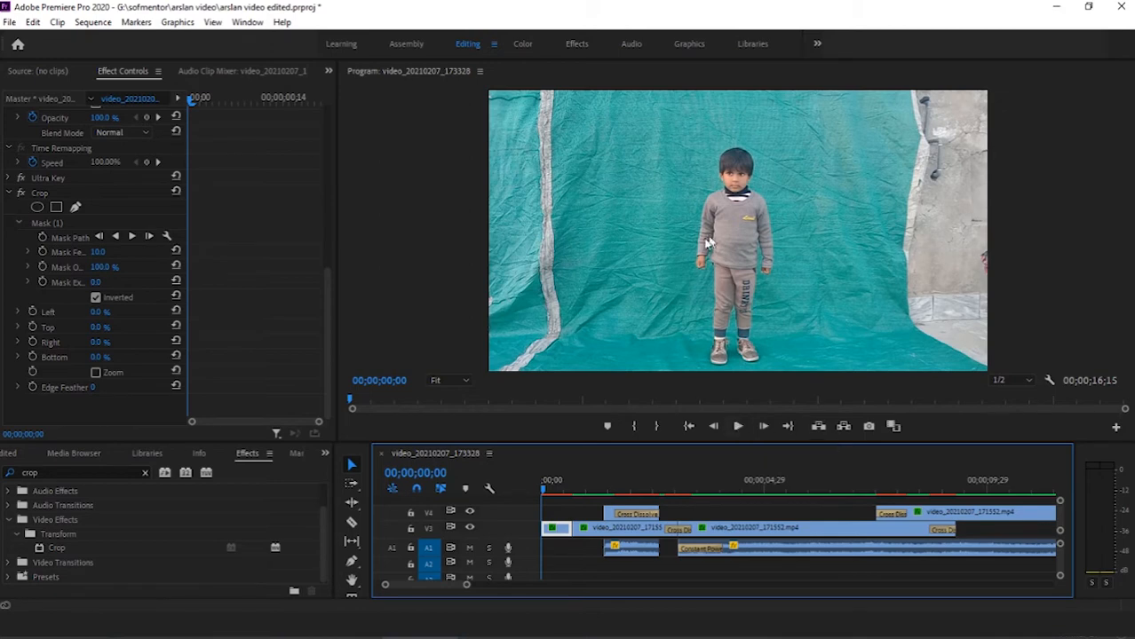
click(738, 427)
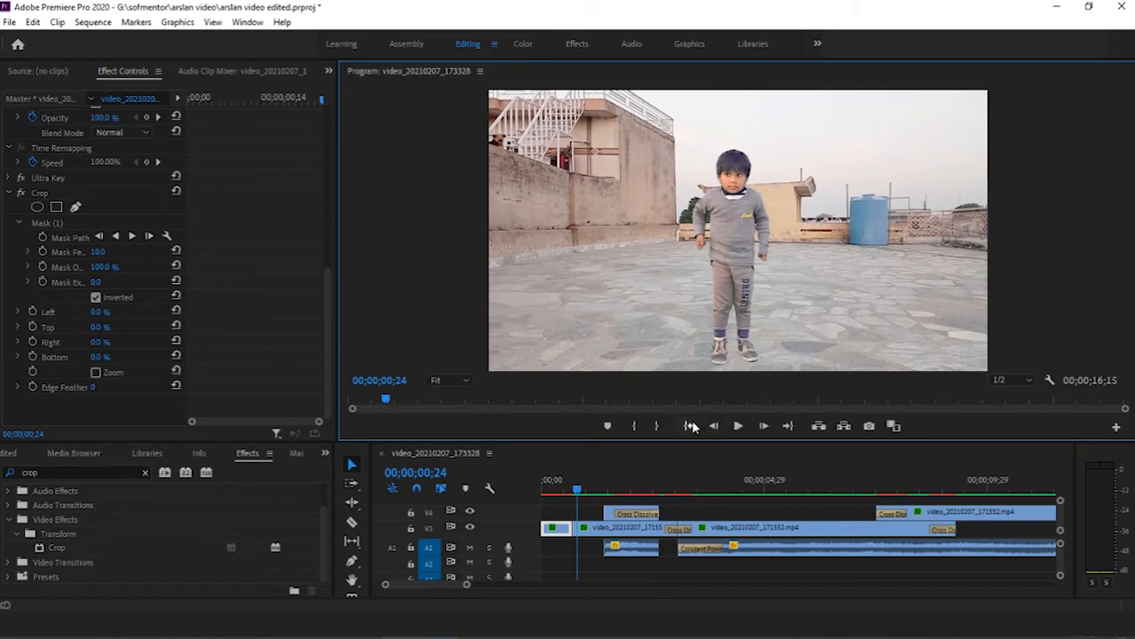
click(688, 426)
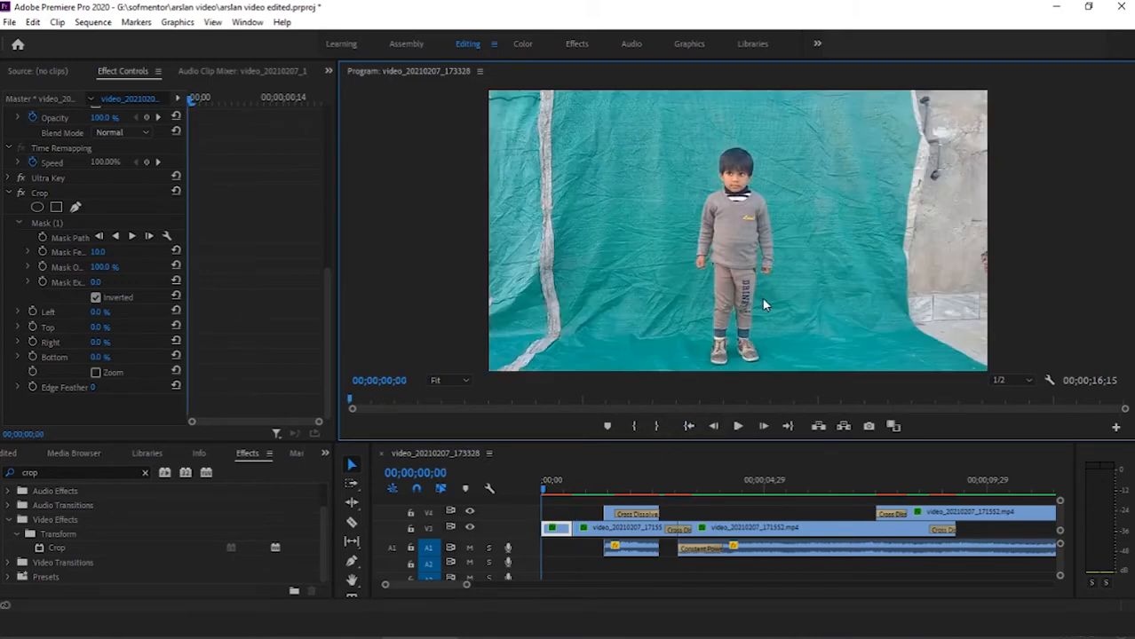
click(738, 427)
click(738, 427)
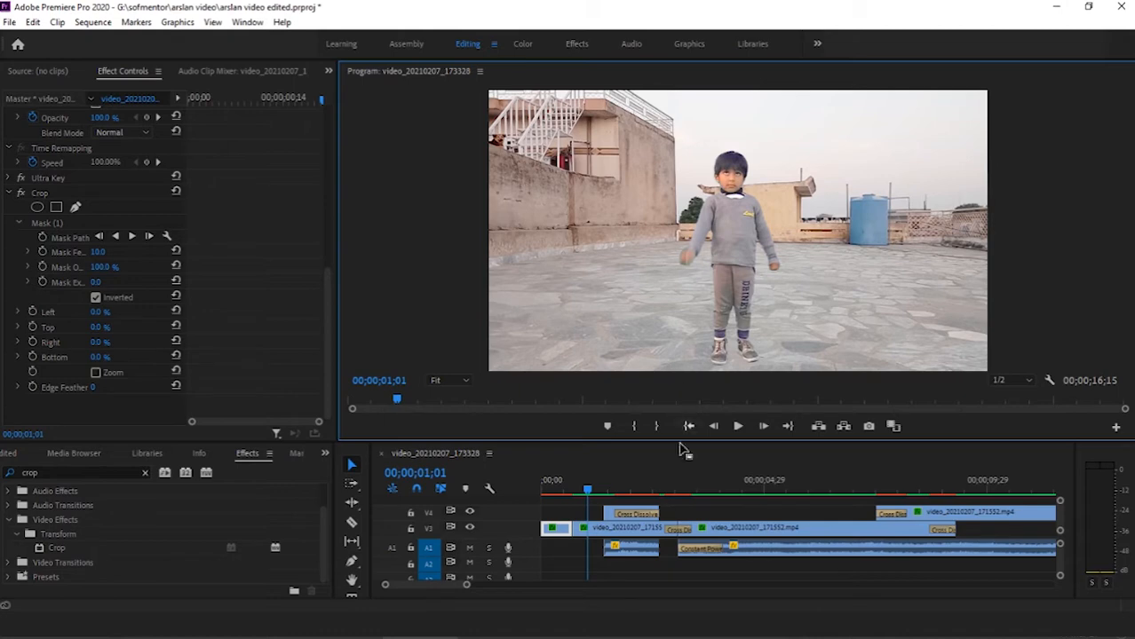
Step: Select the second V3 clip and play from the boy's standing pose through the blue light beam effect
click(613, 530)
click(558, 490)
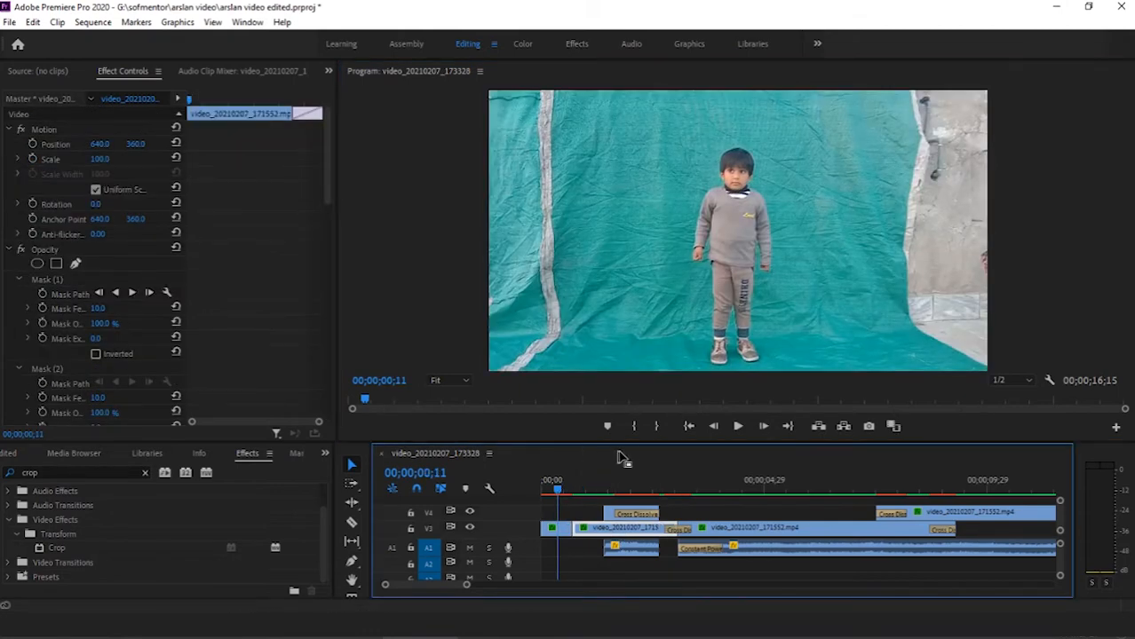
key(space)
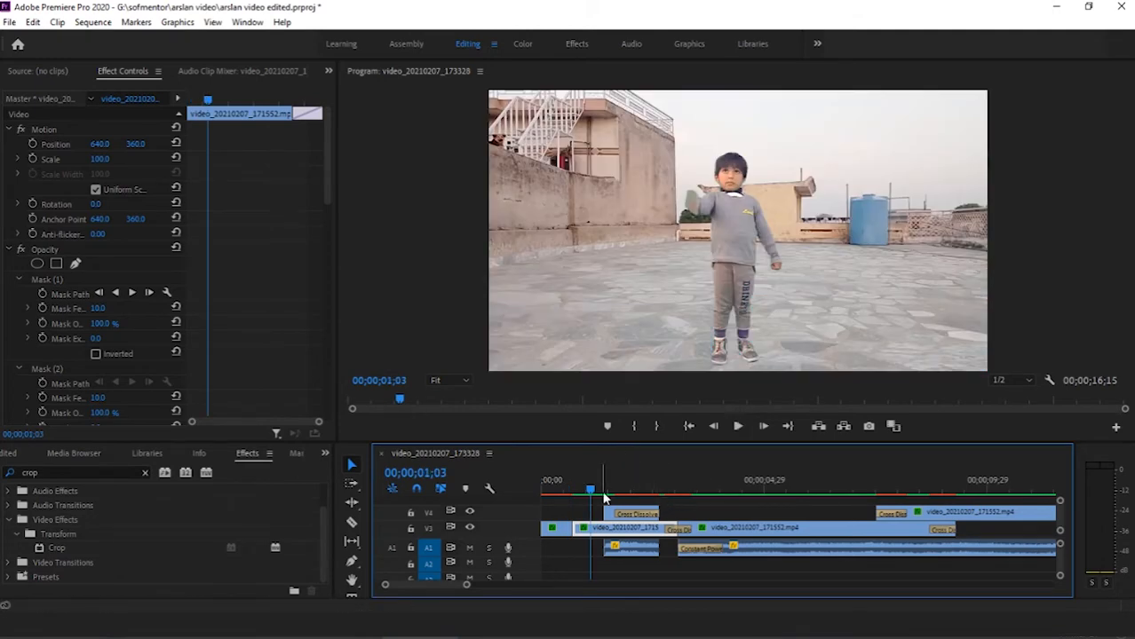
click(737, 427)
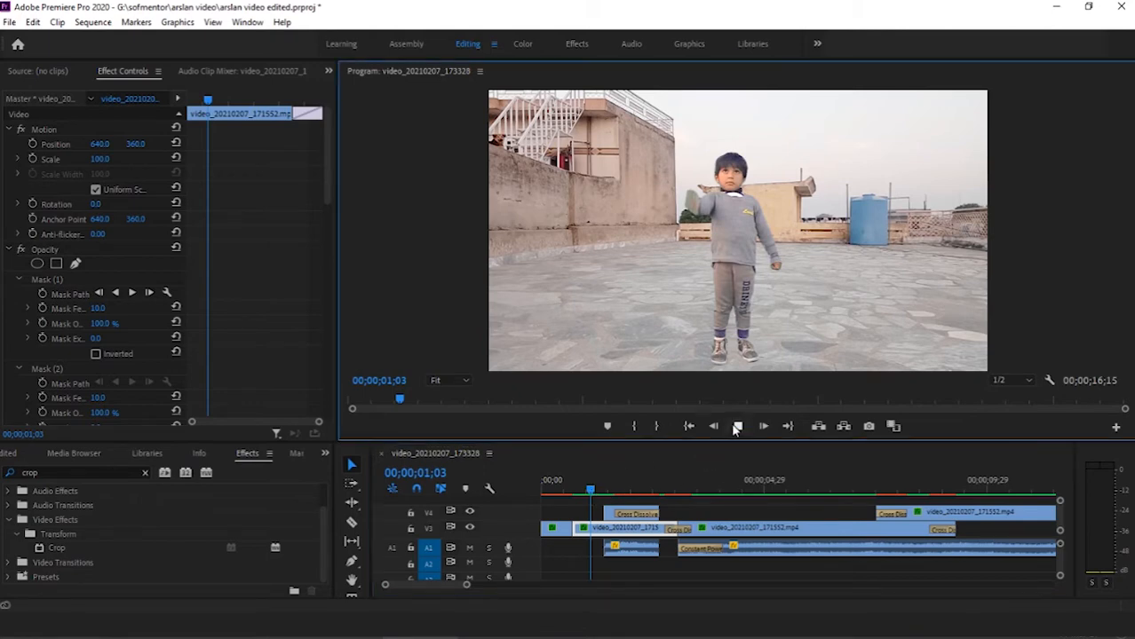
click(737, 427)
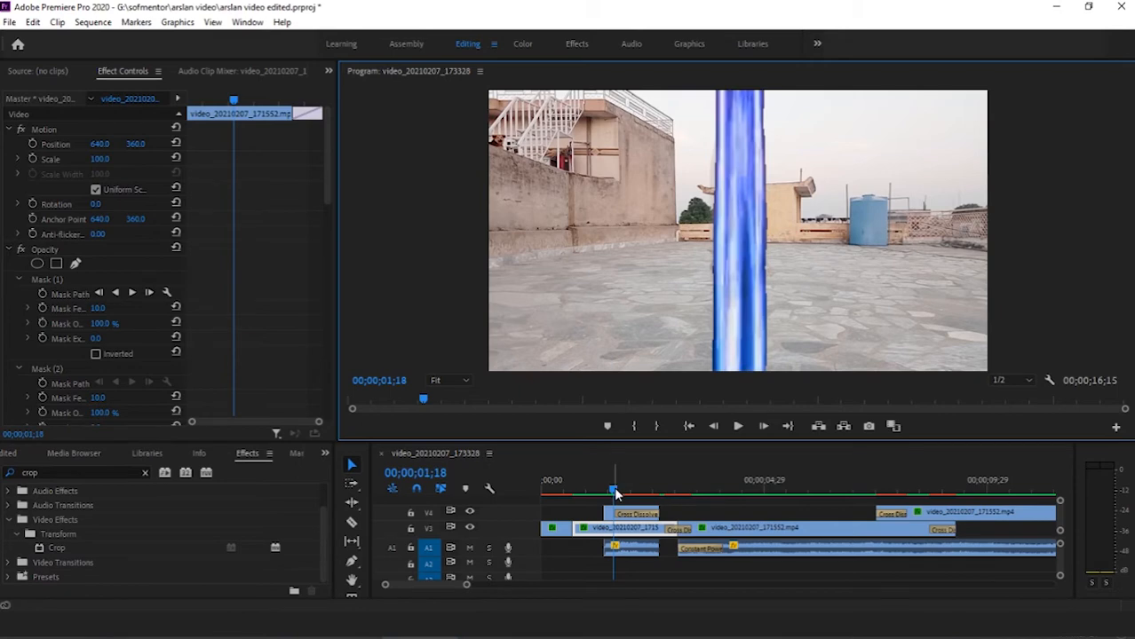
drag(614, 490, 593, 490)
click(736, 427)
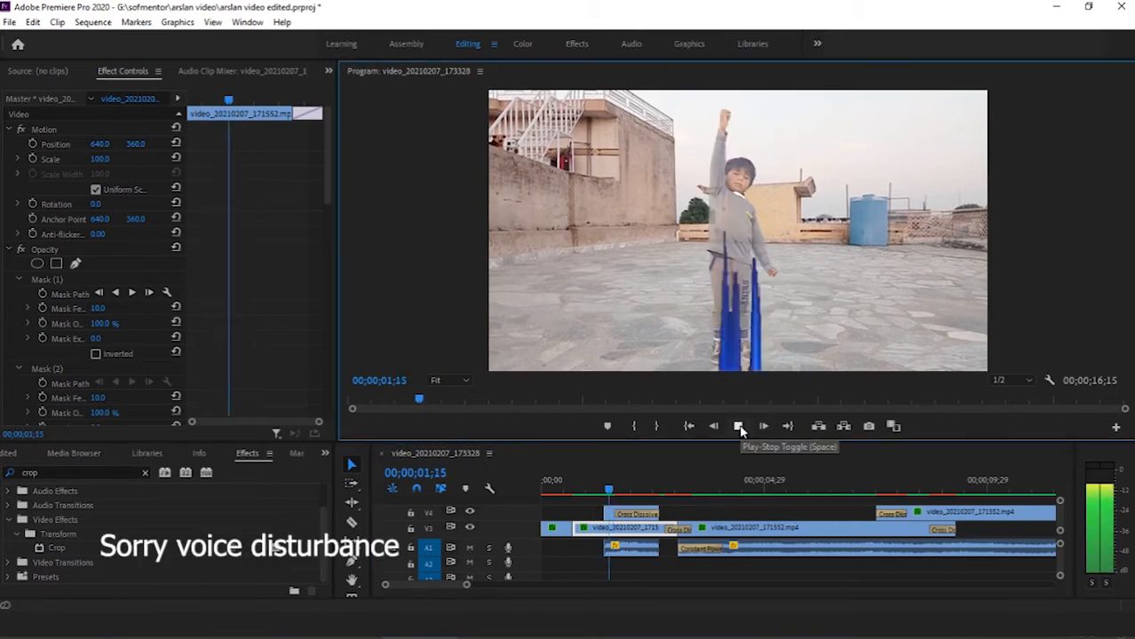
click(738, 427)
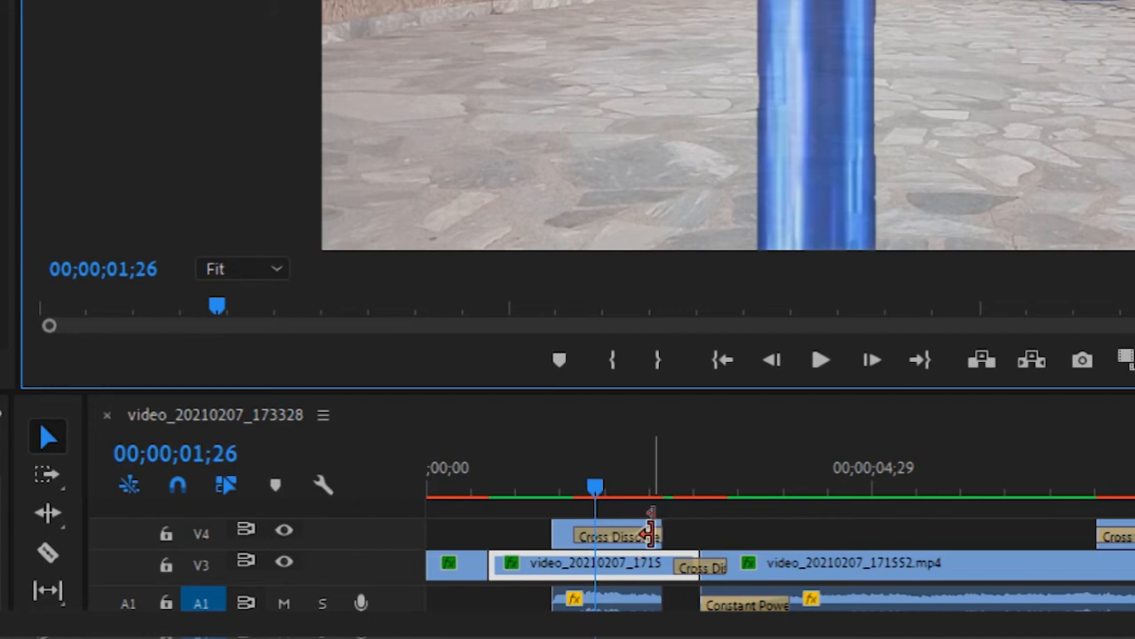
Step: Inspect the short V4 overlay clip with its Cross Dissolve and select the matching short audio clip on A1
scroll(646, 569, down, 1)
scroll(472, 570, up, 1)
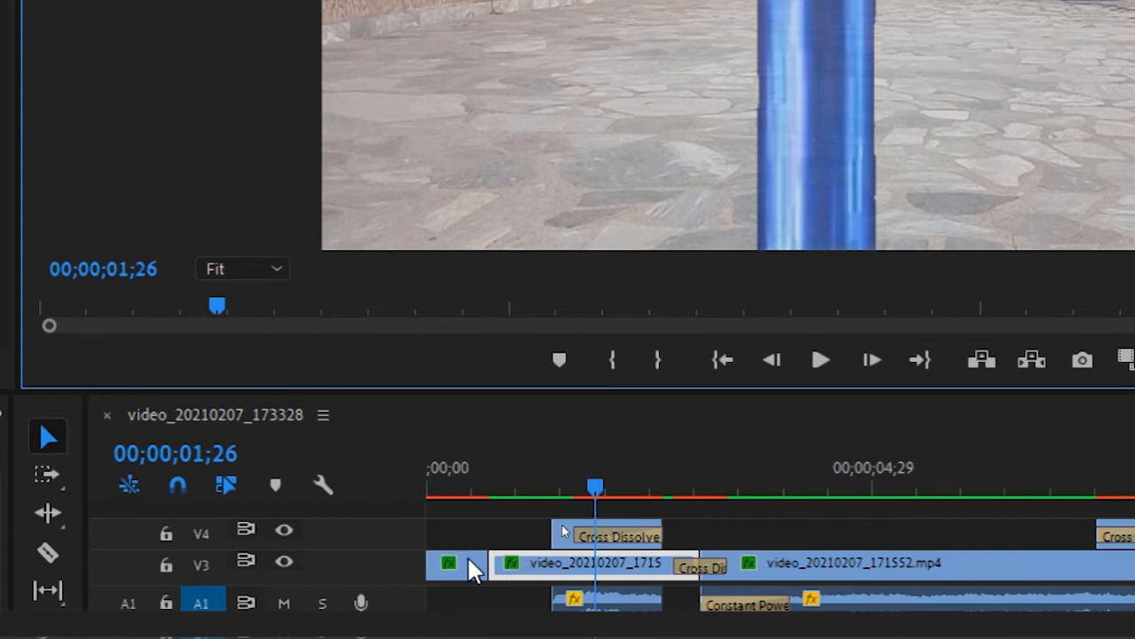
click(628, 604)
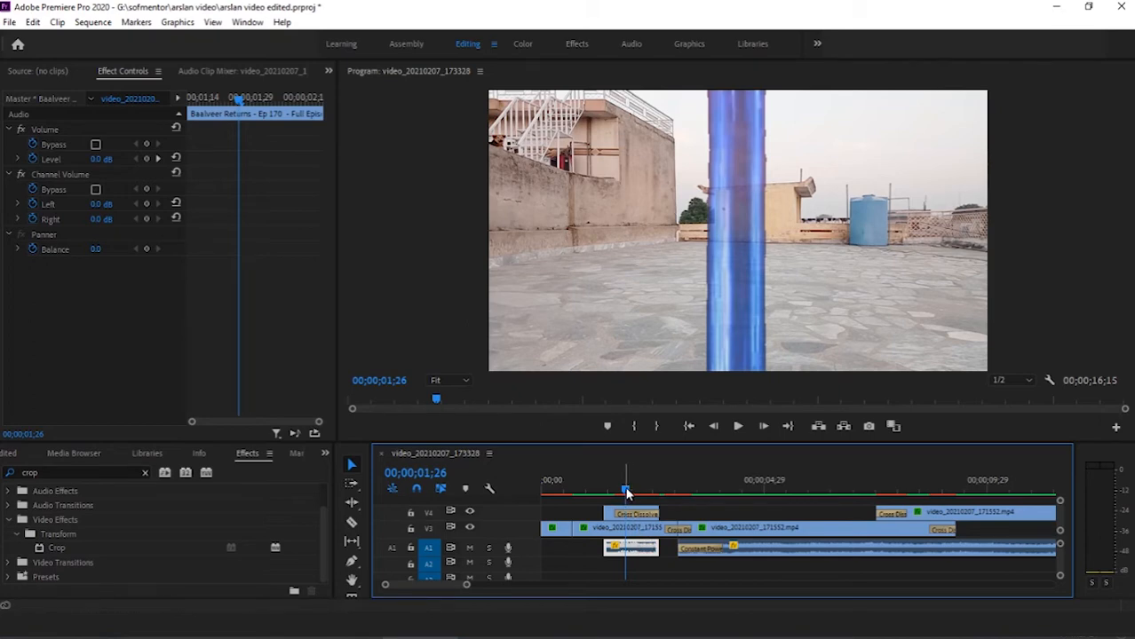
Step: Play and scrub from the light beam into the flying scene, stopping at 00;00;05;18
click(738, 426)
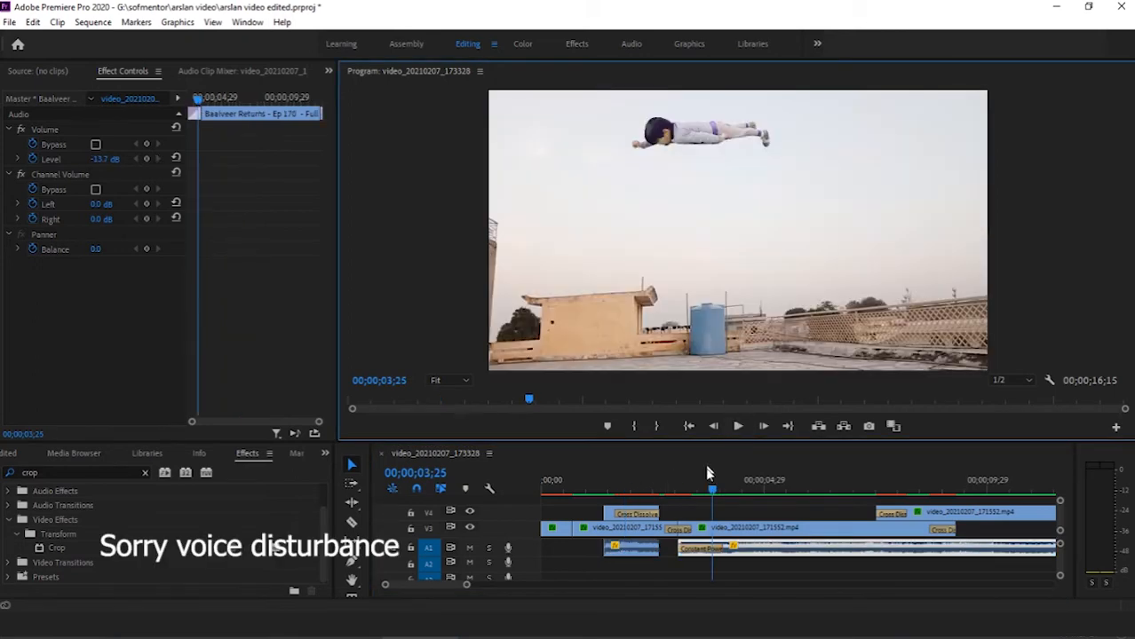
click(712, 490)
drag(712, 490, 733, 485)
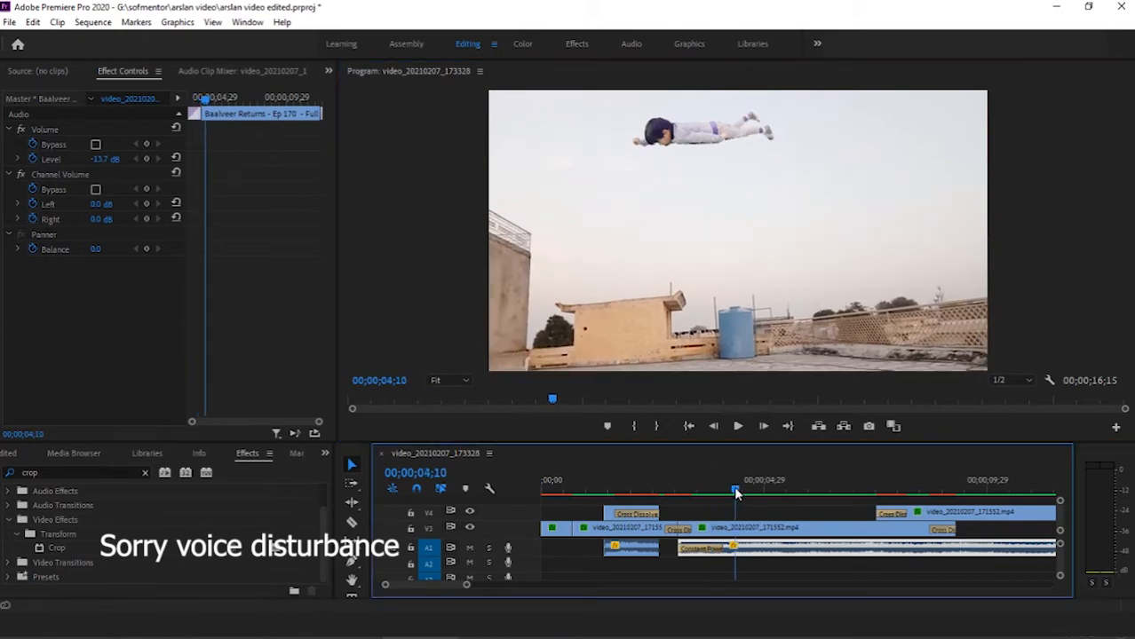
click(738, 426)
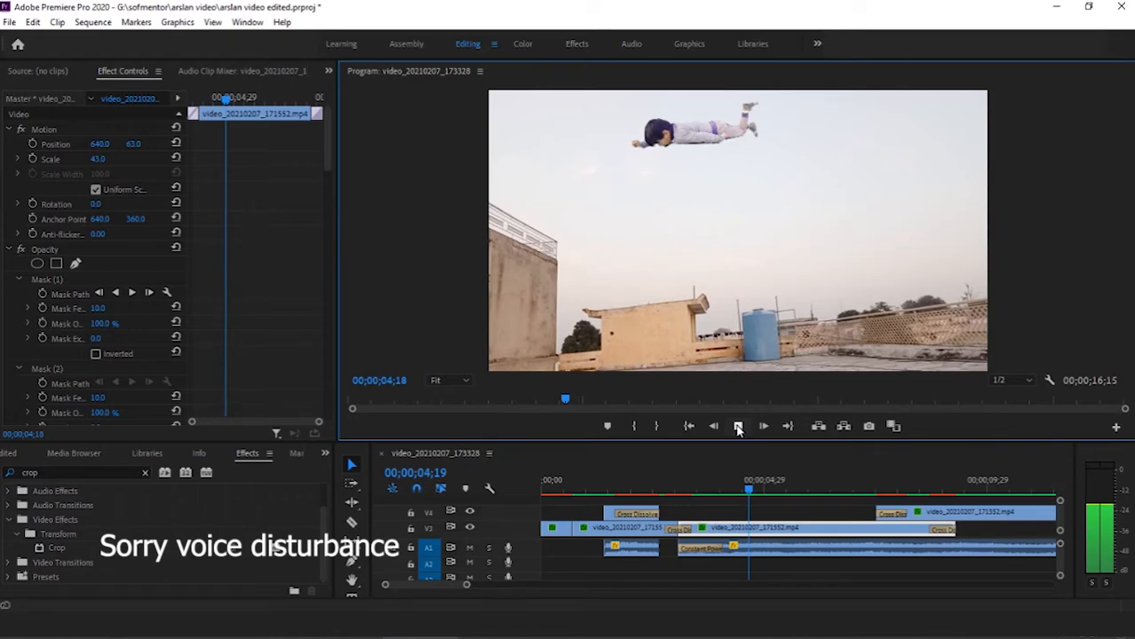
key(space)
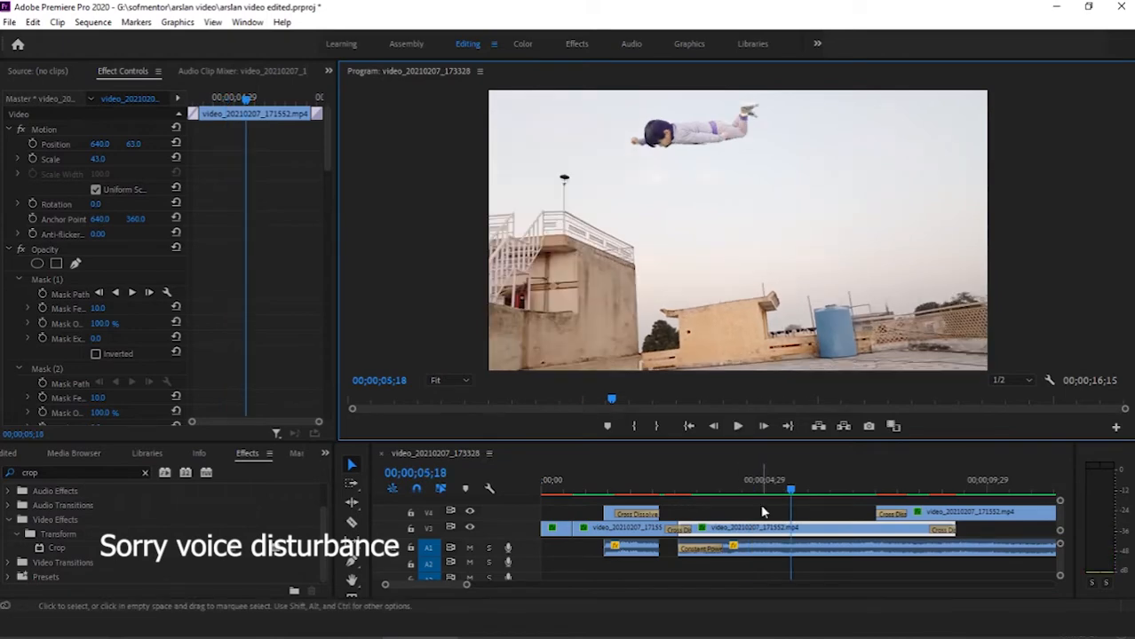
Step: Split the V3 flying clip at 00;00;05;18 with the Razor tool and return to the Selection tool
key(c)
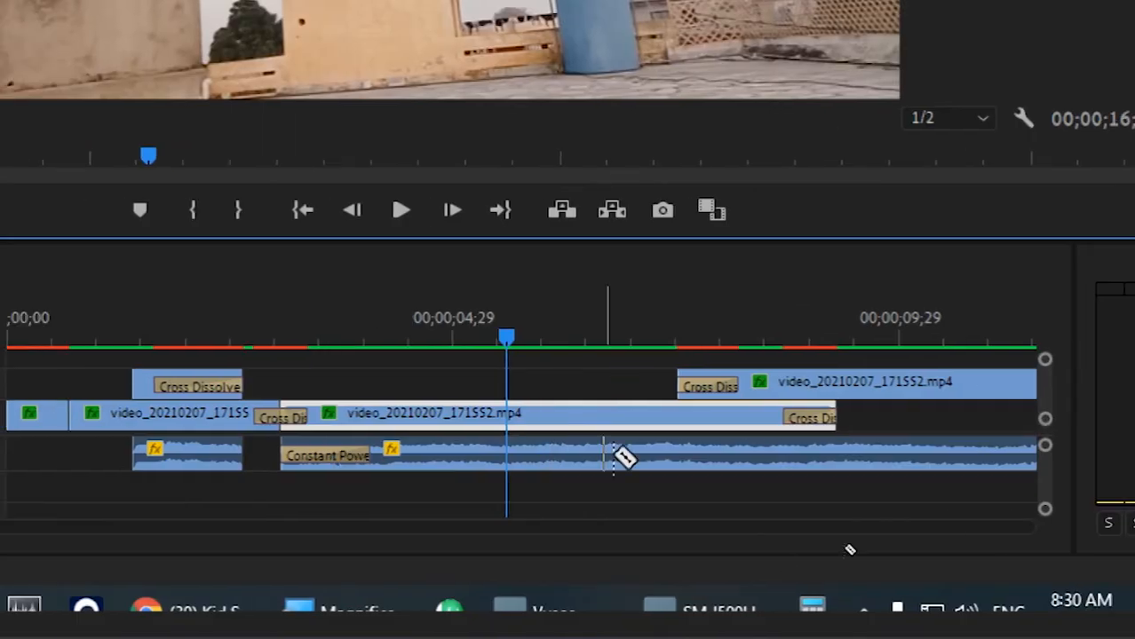
click(510, 416)
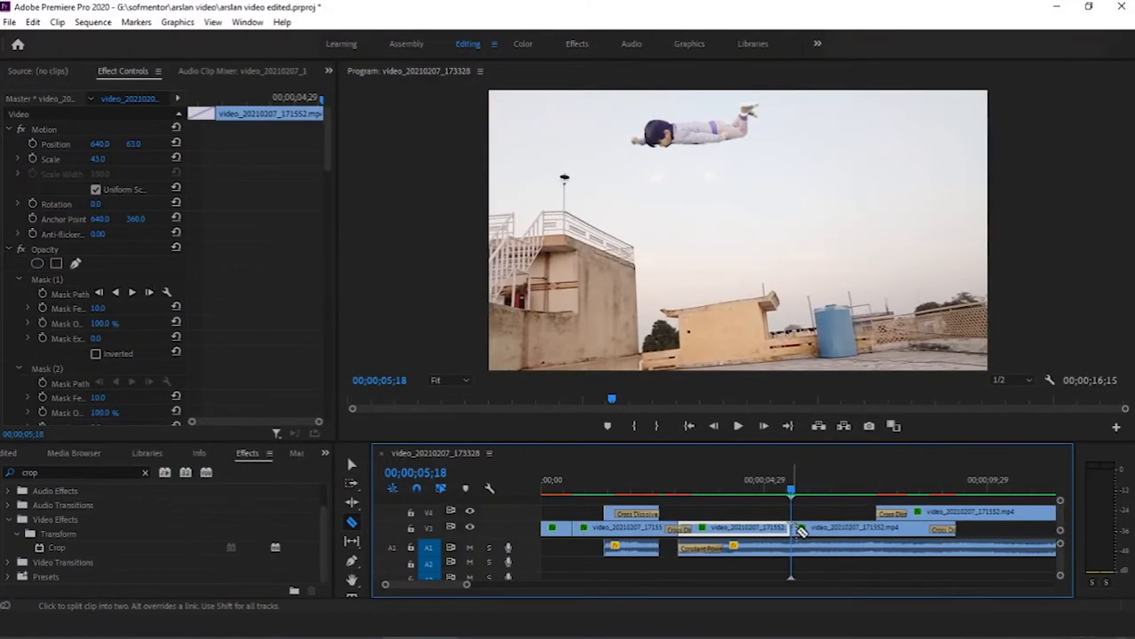
key(v)
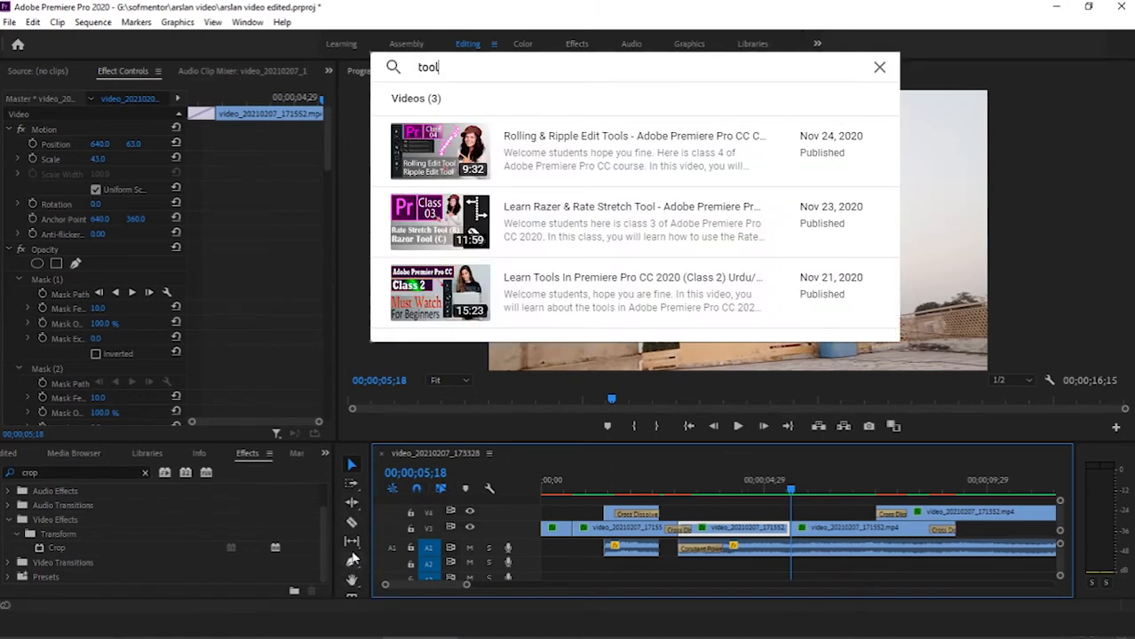
Step: Enlarge the timeline area to show the lower video and audio tracks, switching to the Hand tool and moving the playhead to 00;00;04;19
drag(368, 442, 369, 417)
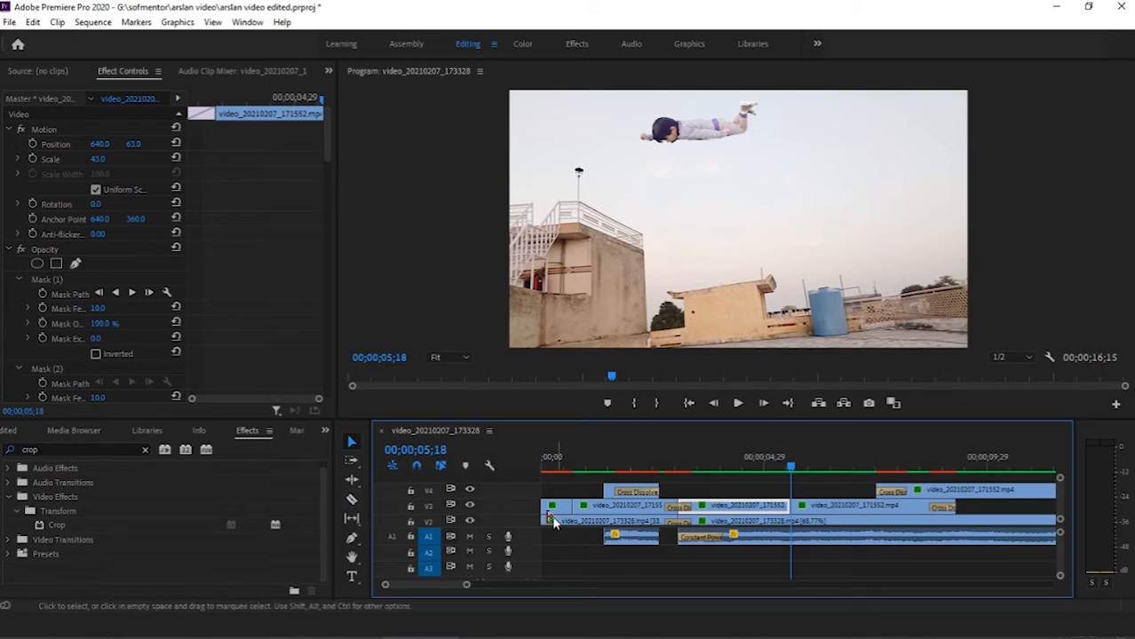
click(353, 503)
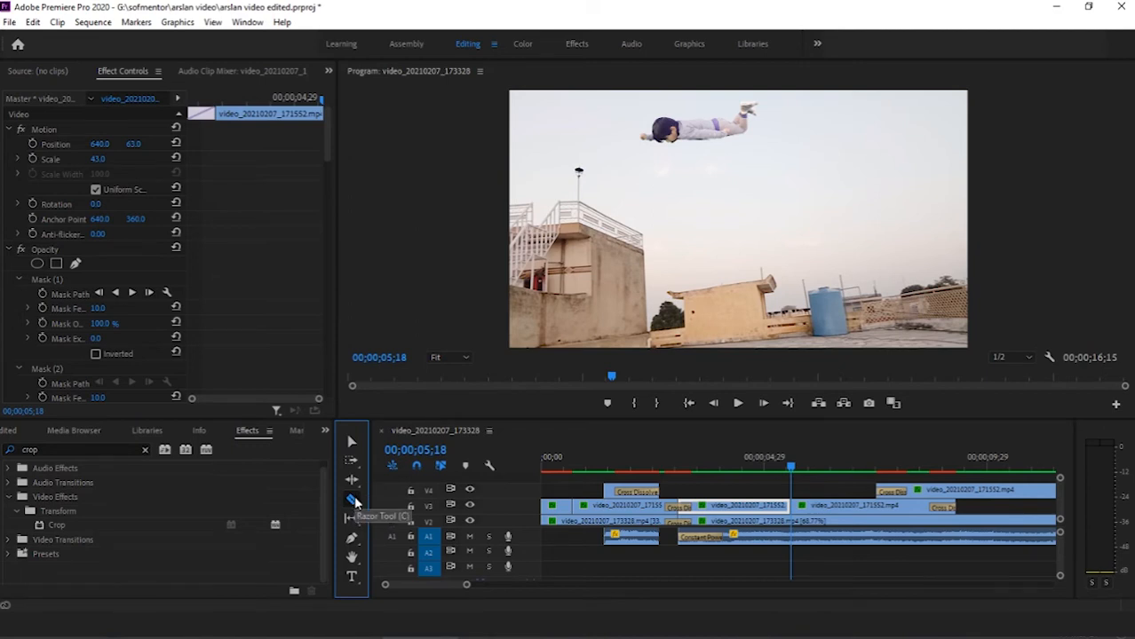
click(352, 557)
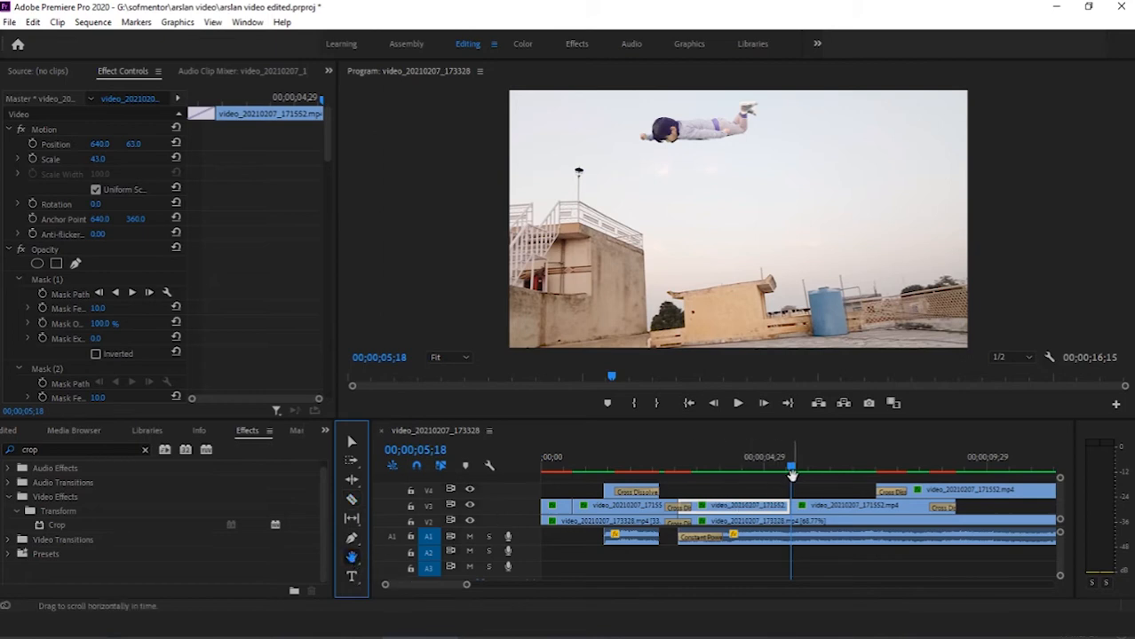
drag(791, 472, 749, 469)
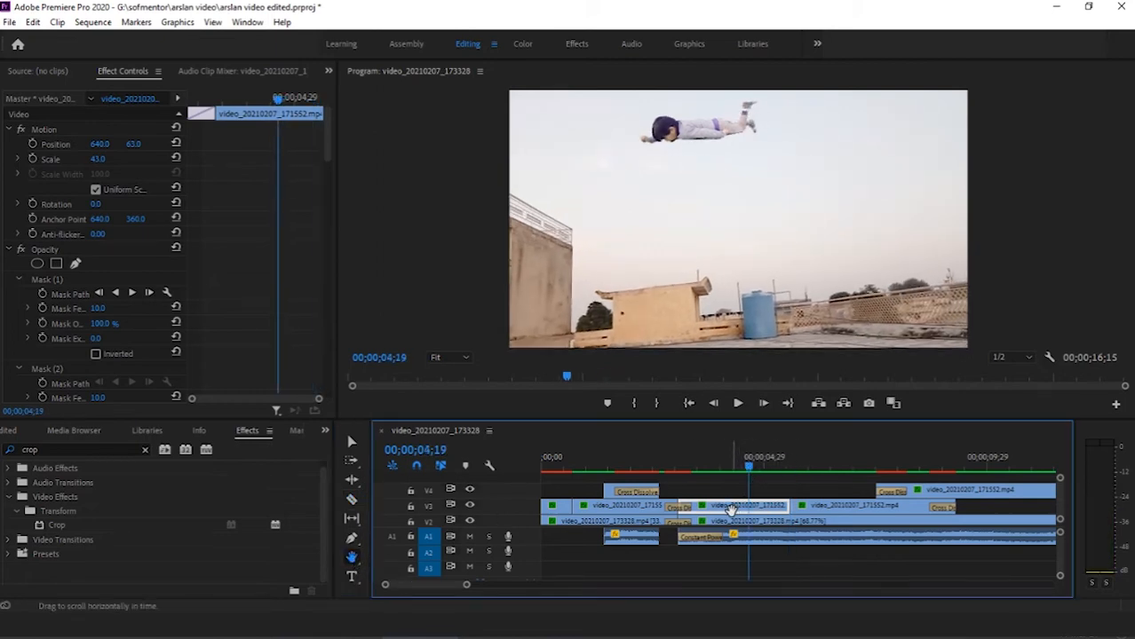
drag(728, 421, 726, 344)
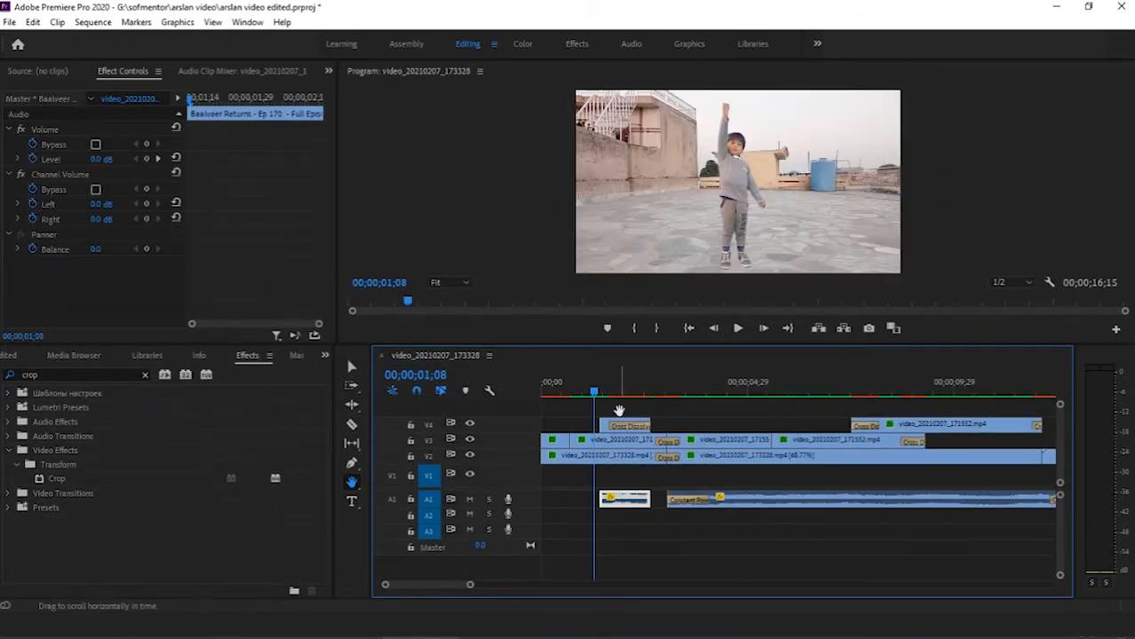
Step: Switch to the Selection tool, move the playhead to 00;00;00;11 and select the opening clip on V3
key(v)
click(596, 455)
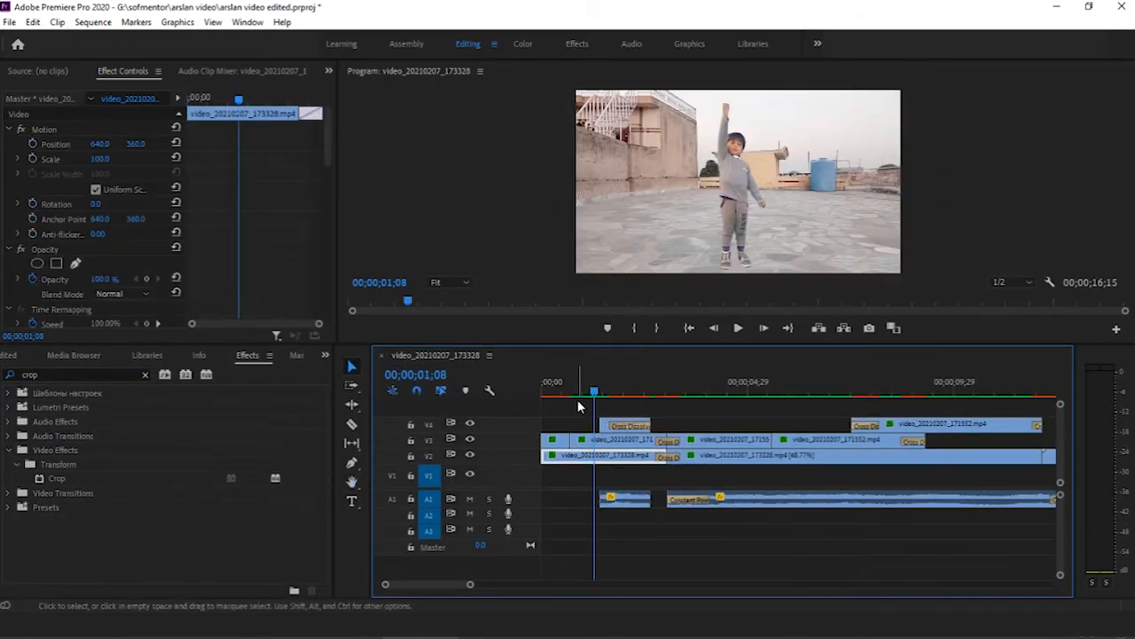
drag(593, 392, 555, 394)
click(555, 443)
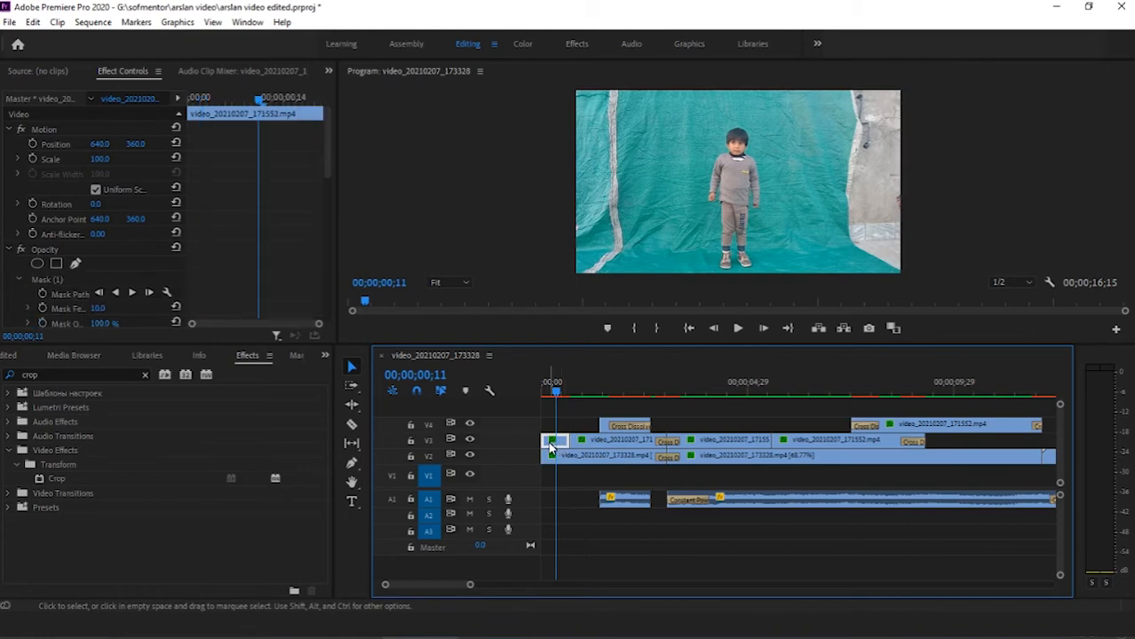
Step: Move the opening V3 clip up and later in the sequence to preview the bare rooftop background, and undo the moves
drag(550, 447, 612, 408)
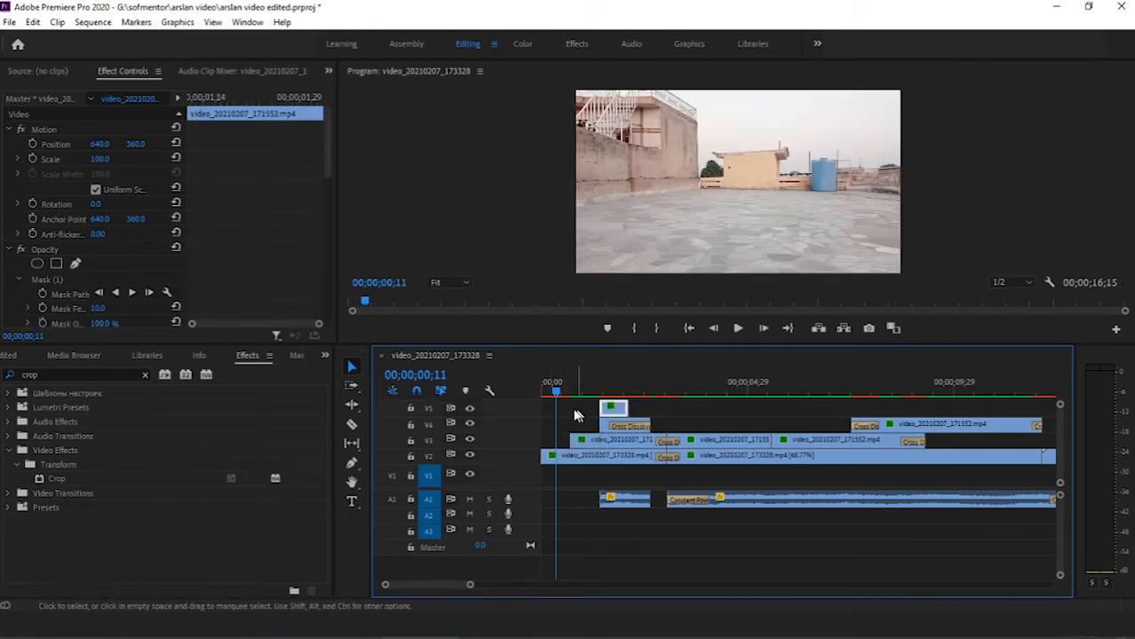
drag(555, 391, 549, 397)
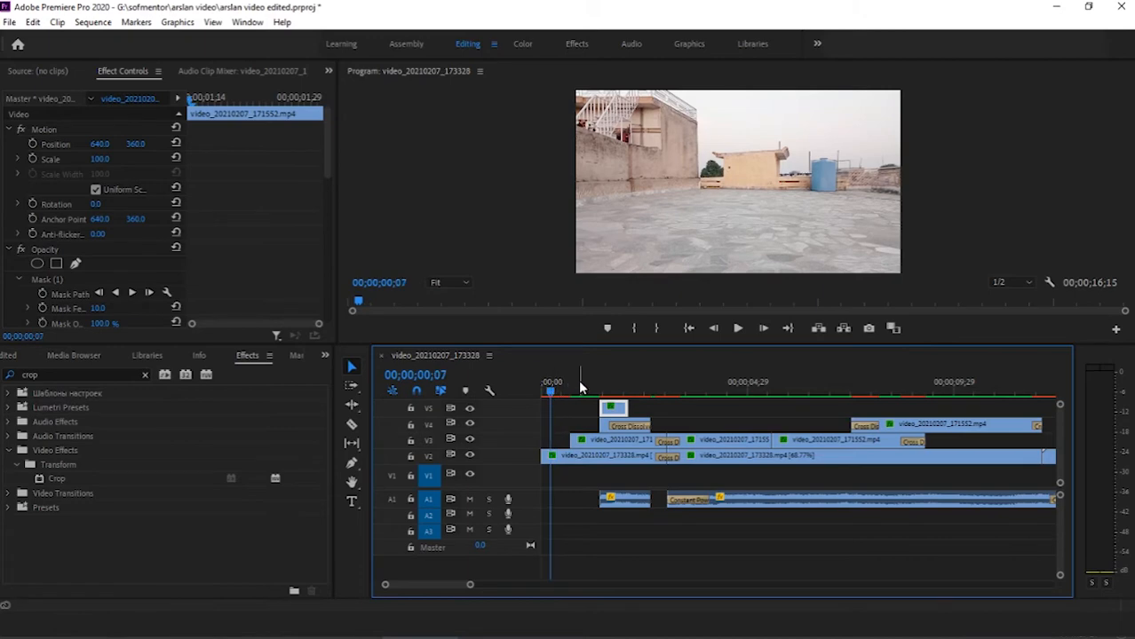
key(space)
click(549, 392)
drag(617, 410, 582, 405)
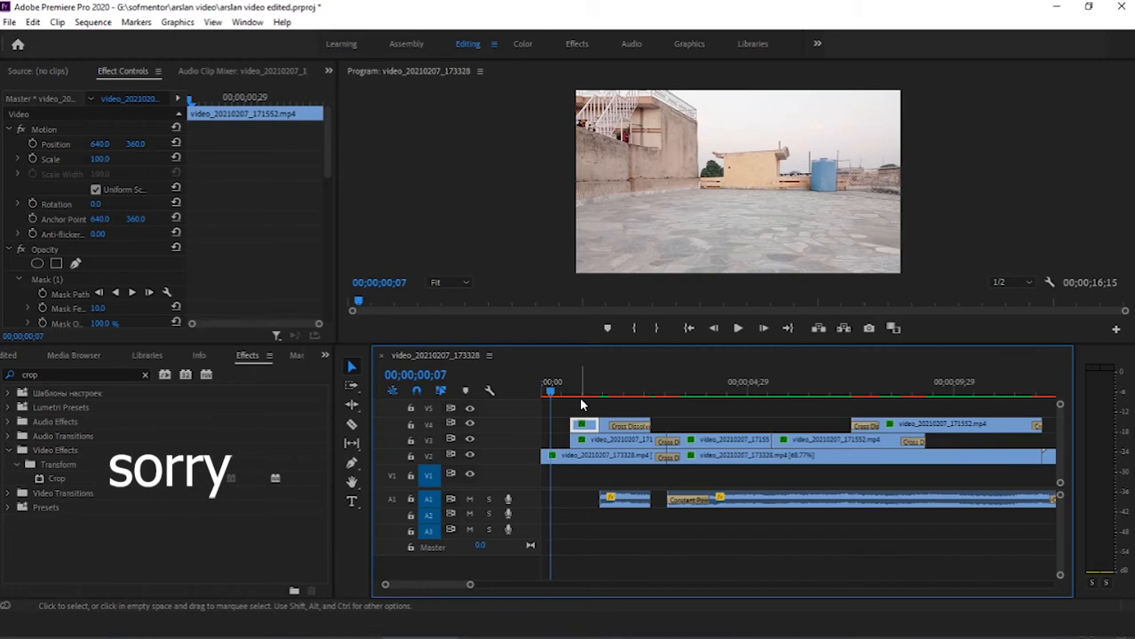
key(space)
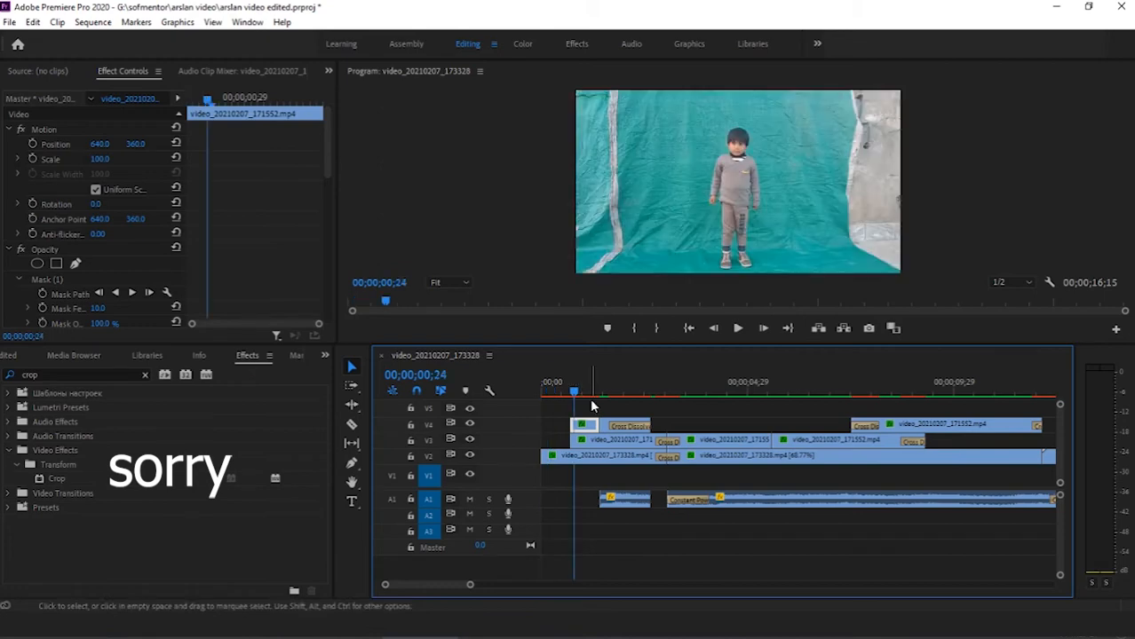
key(ctrl+z)
Step: Compare the opening V2 and V3 footage near 00;00;00;11, and select the V3 flying clip at 00;00;04;18
click(556, 393)
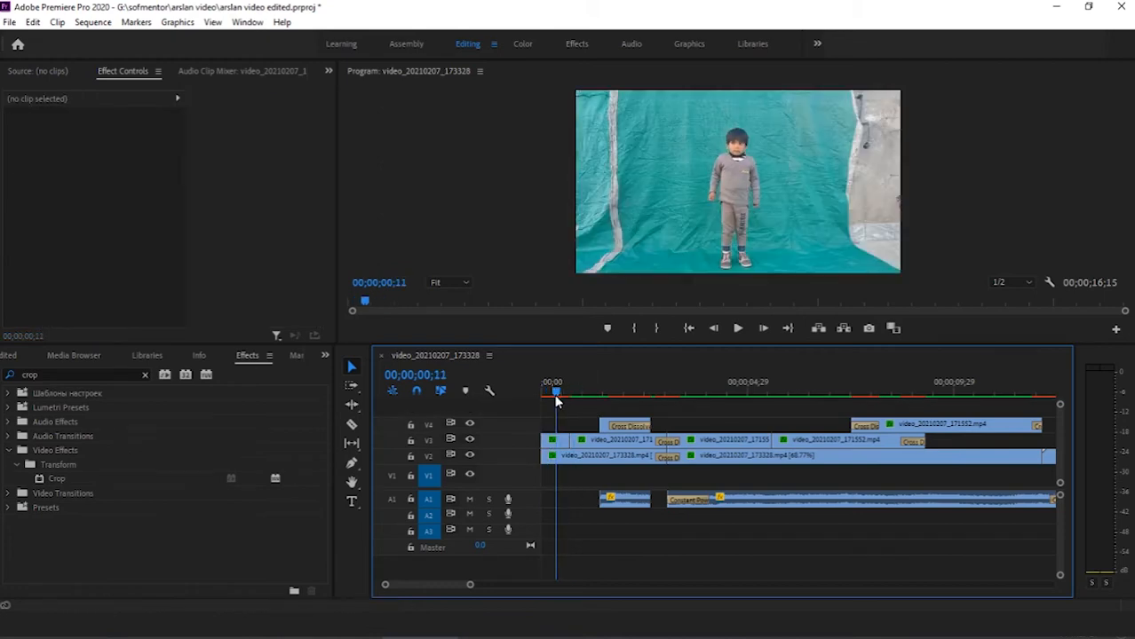
click(593, 458)
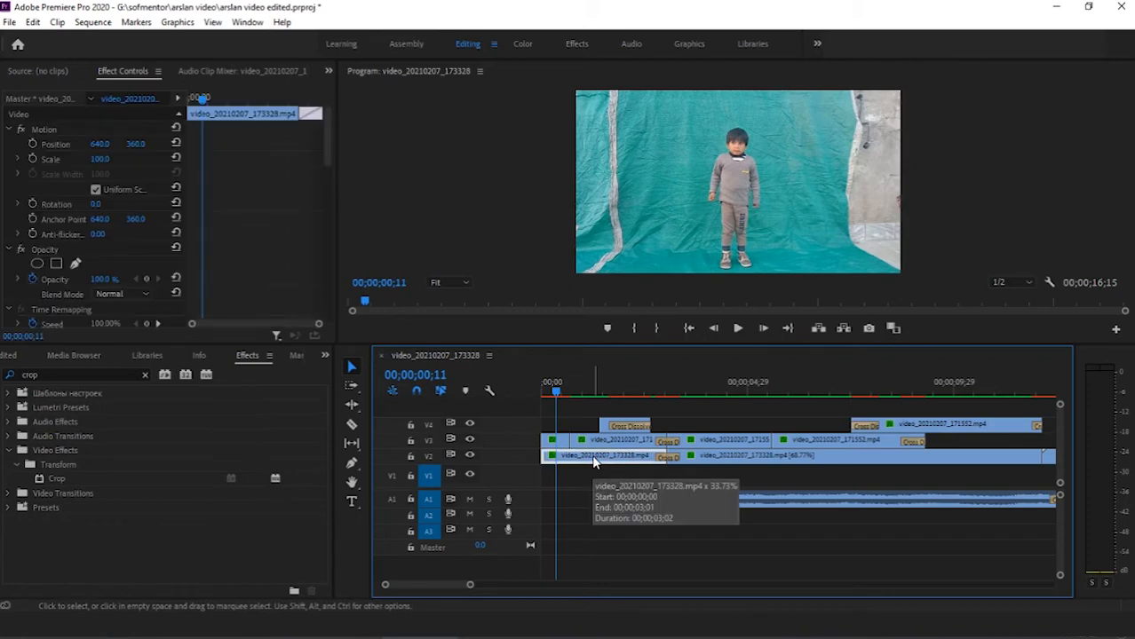
click(551, 393)
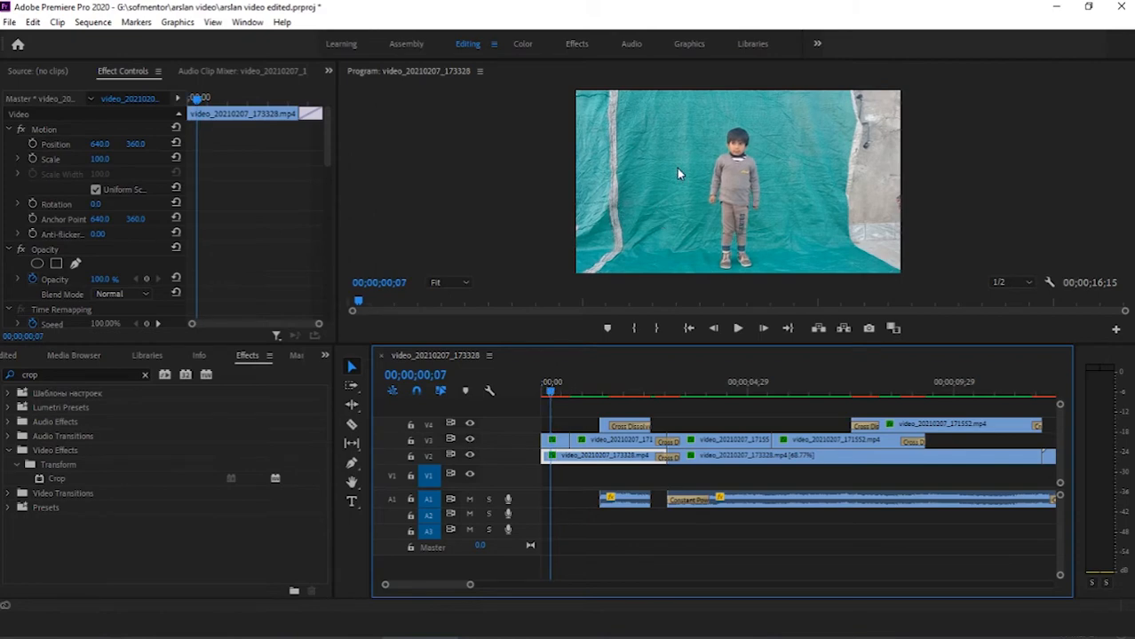
click(769, 393)
drag(769, 394, 731, 394)
click(750, 440)
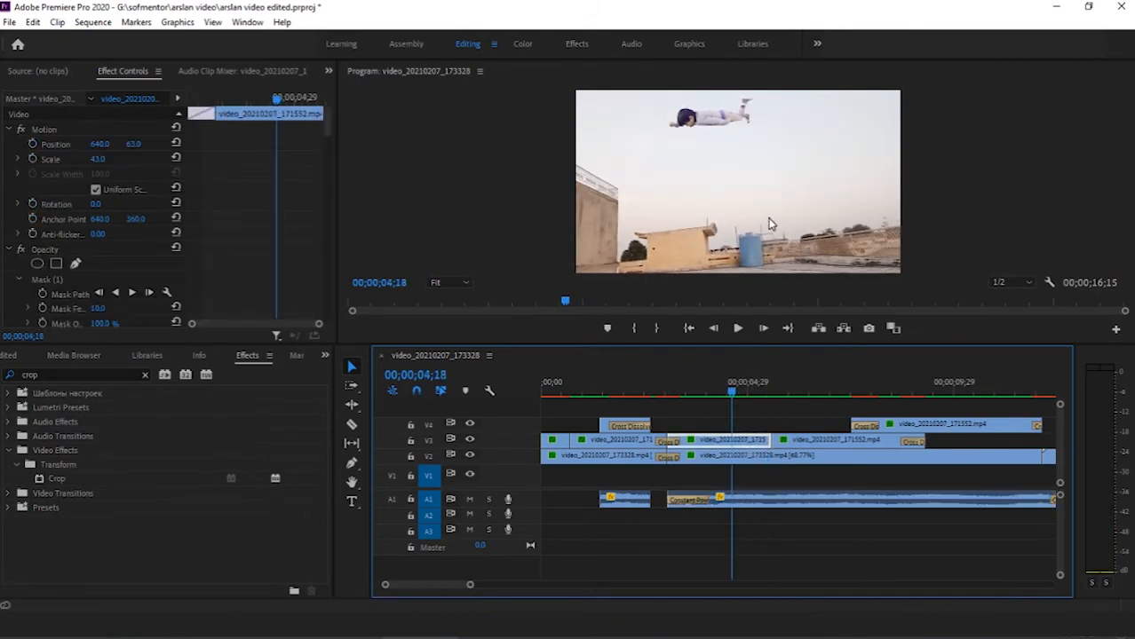
Step: Clear the Cross Dissolve at the start of the V3 flying clip
click(671, 444)
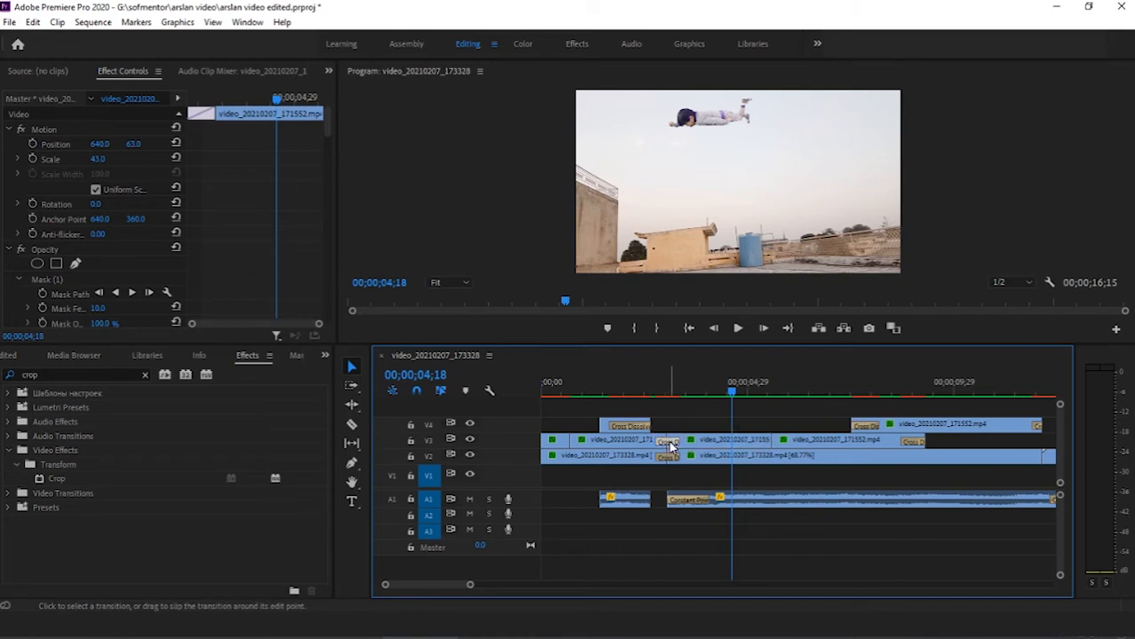
right_click(671, 447)
click(692, 465)
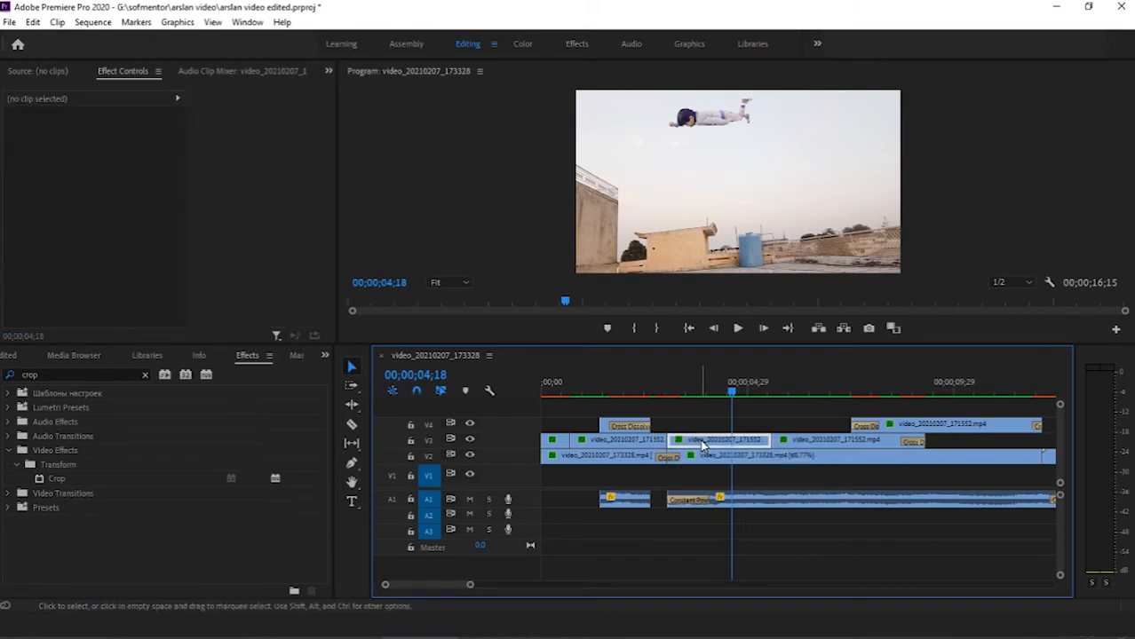
Step: Move the V3 flying clip to V5, play the bare rooftop background from 00;00;03;12, and undo the move
drag(703, 446, 822, 409)
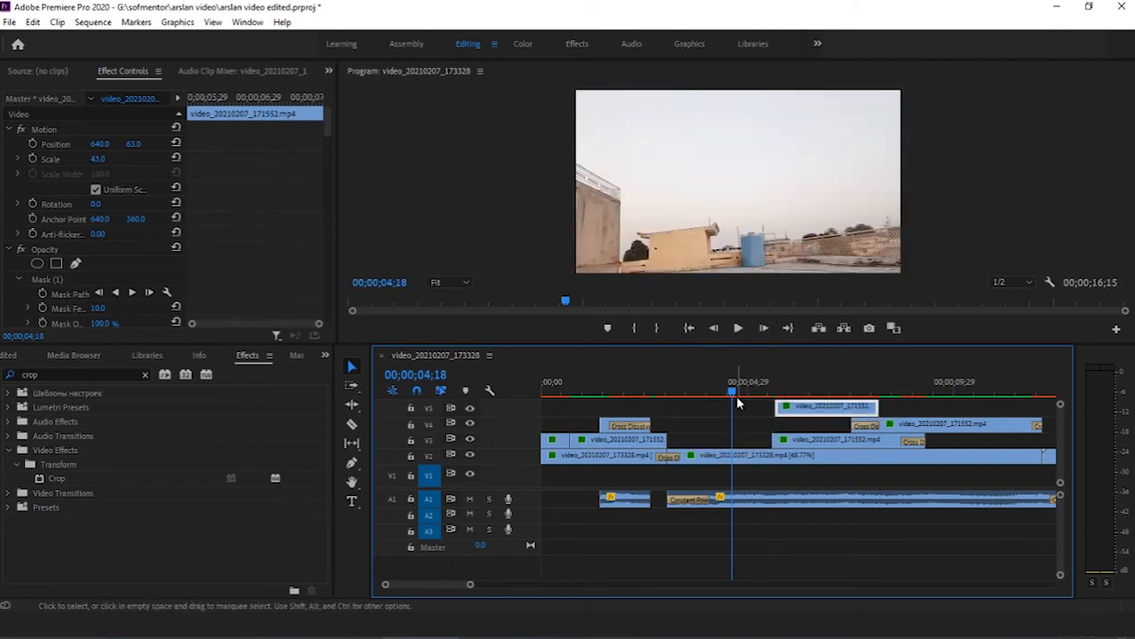
drag(737, 399, 683, 397)
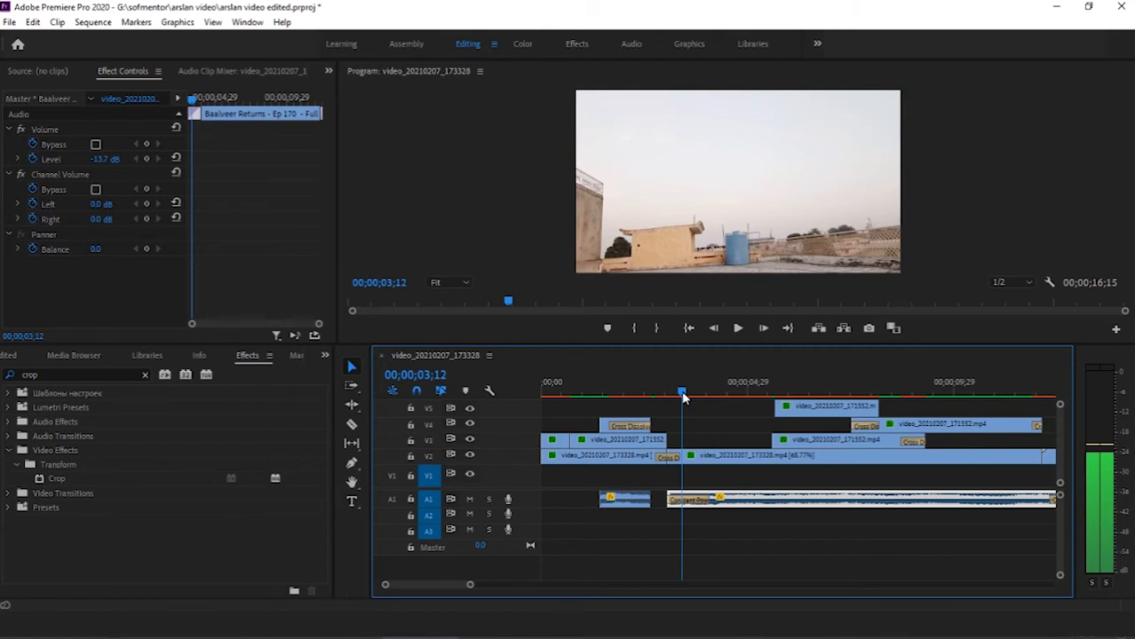
key(space)
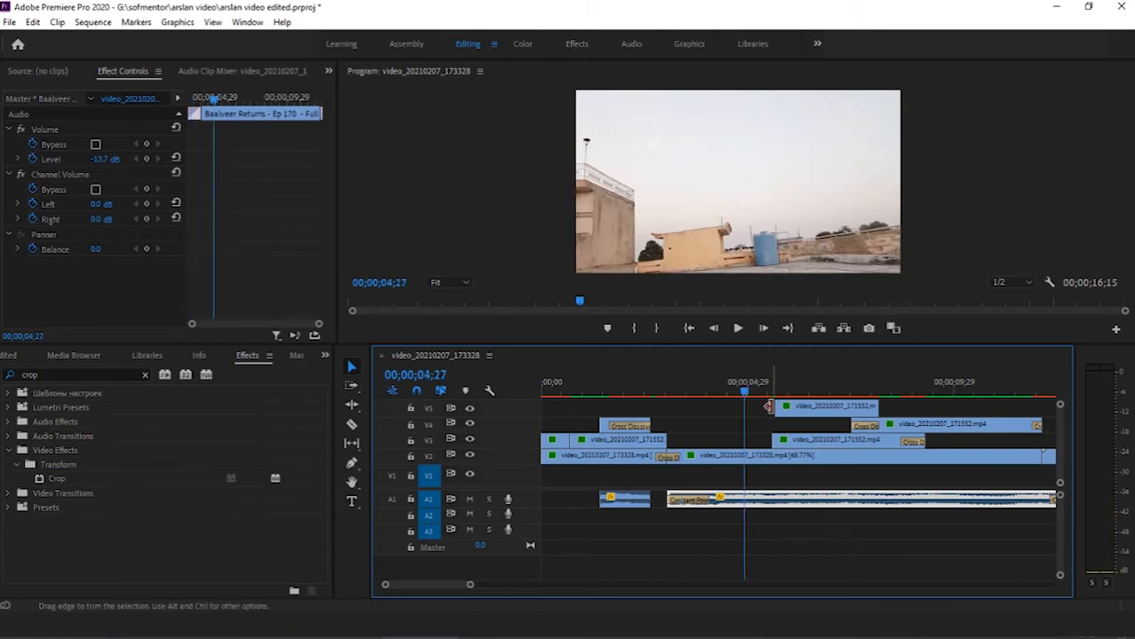
key(ctrl+z)
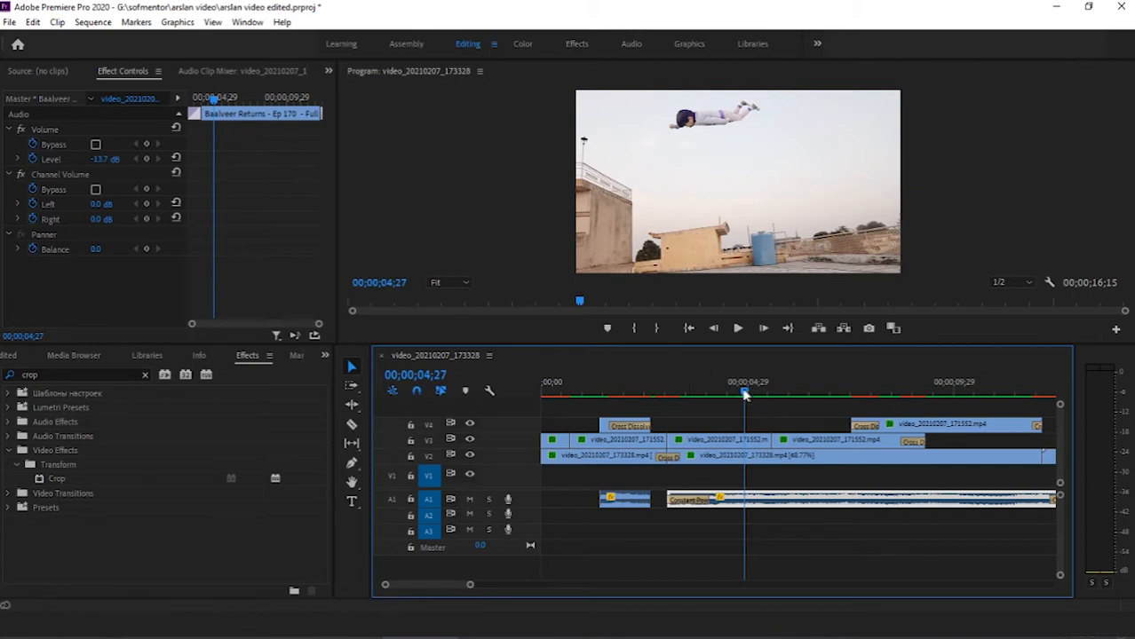
Step: Select the V3 flying clip at 00;00;04;01 and examine its opacity masks and Ultra Key settings
drag(745, 396, 708, 394)
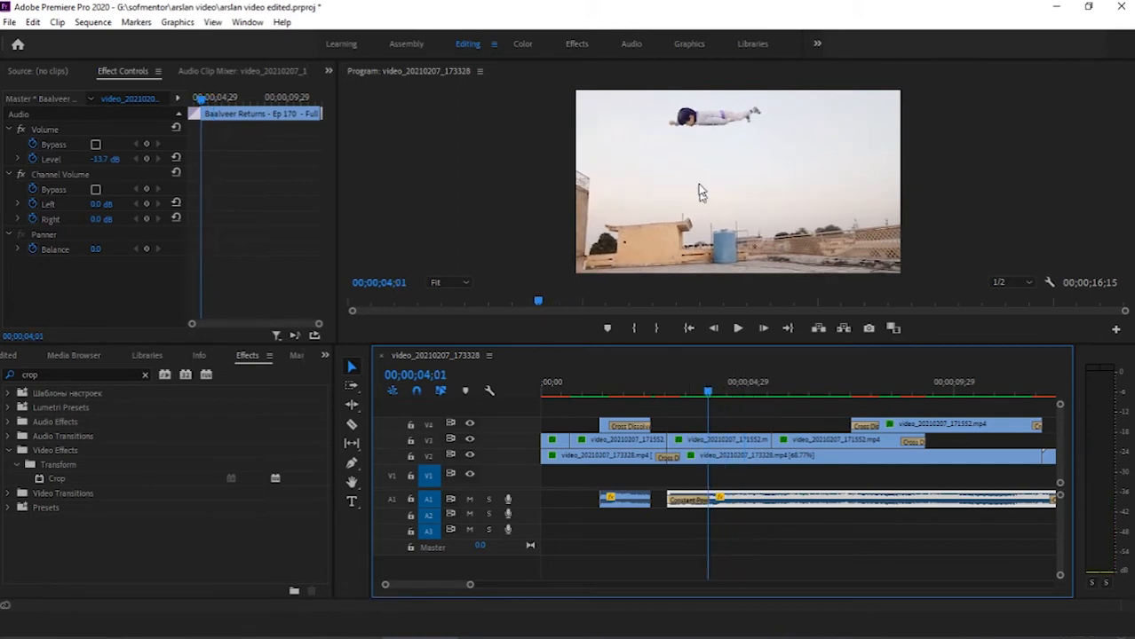
click(723, 440)
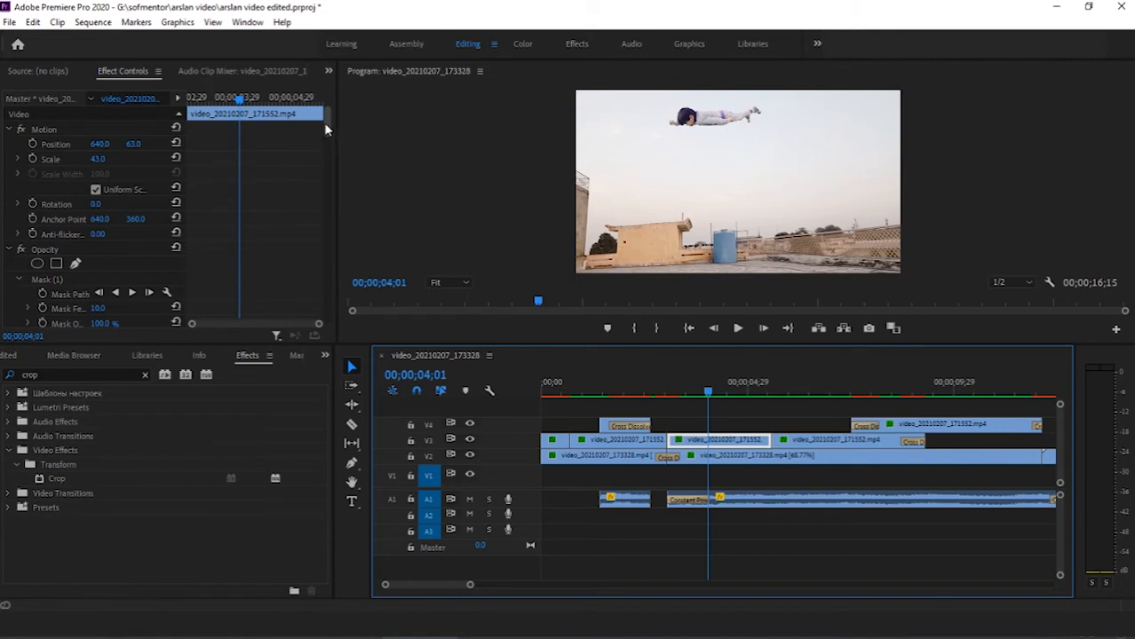
scroll(325, 131, down, 3)
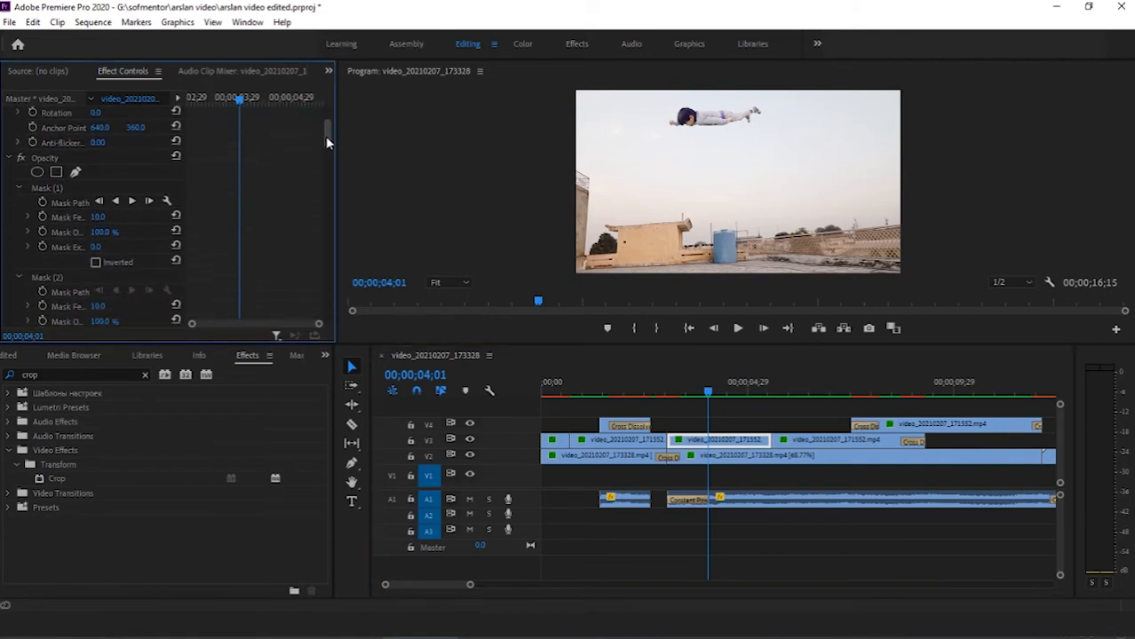
drag(325, 133, 323, 155)
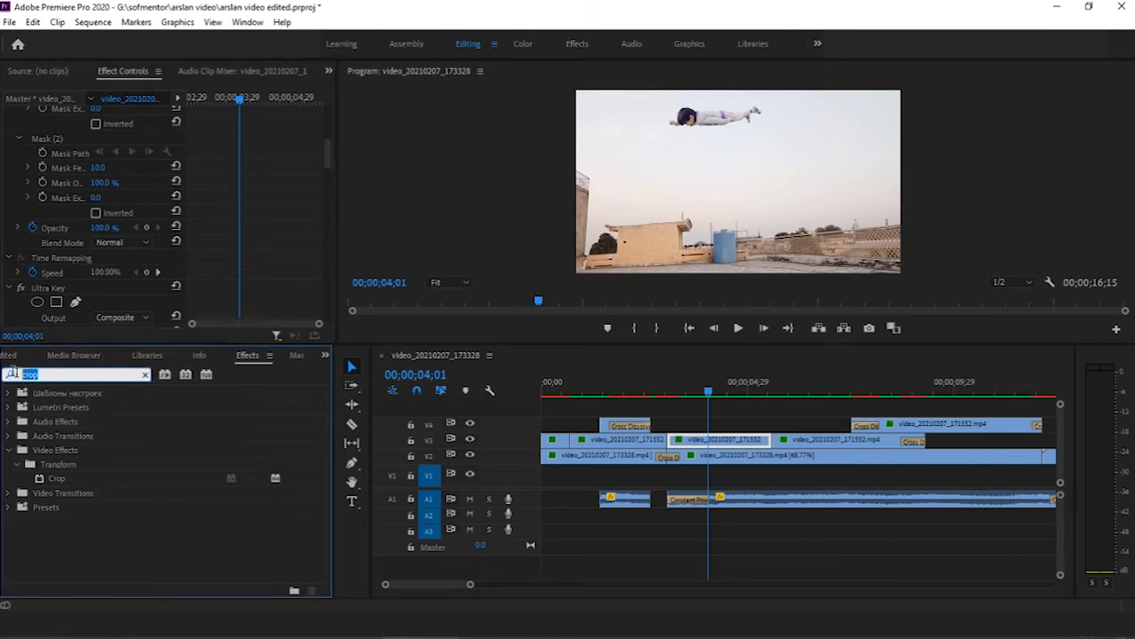
Step: Search the effects for "ultra" to locate Ultra Key, keeping the V3 flying clip selected
double_click(51, 373)
text(u)
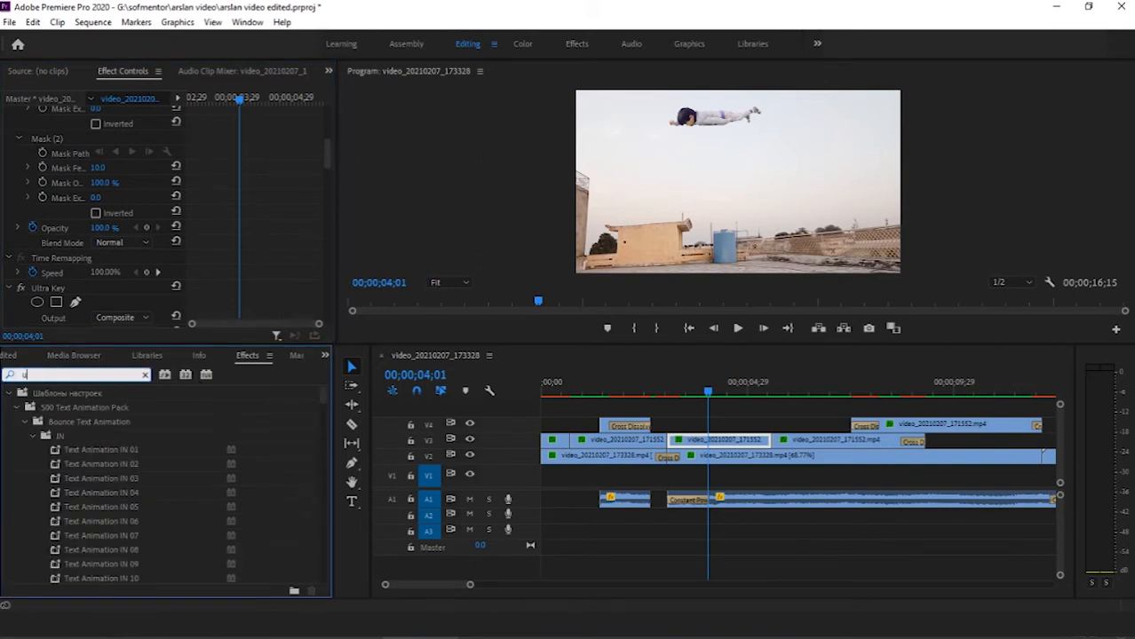
text(ltr)
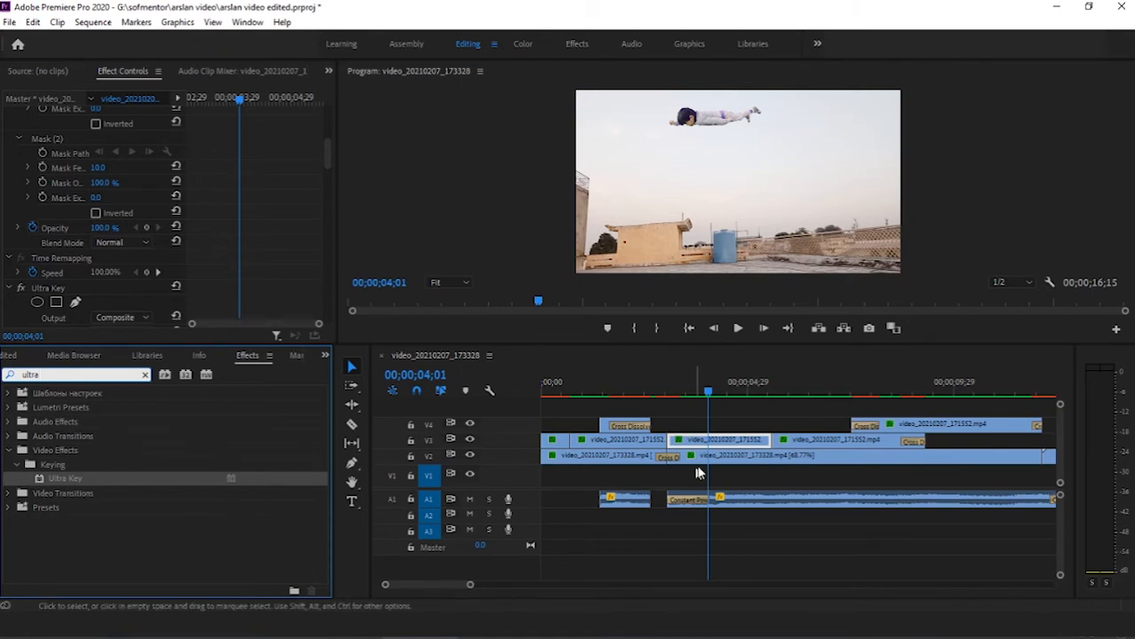
text(a)
click(718, 441)
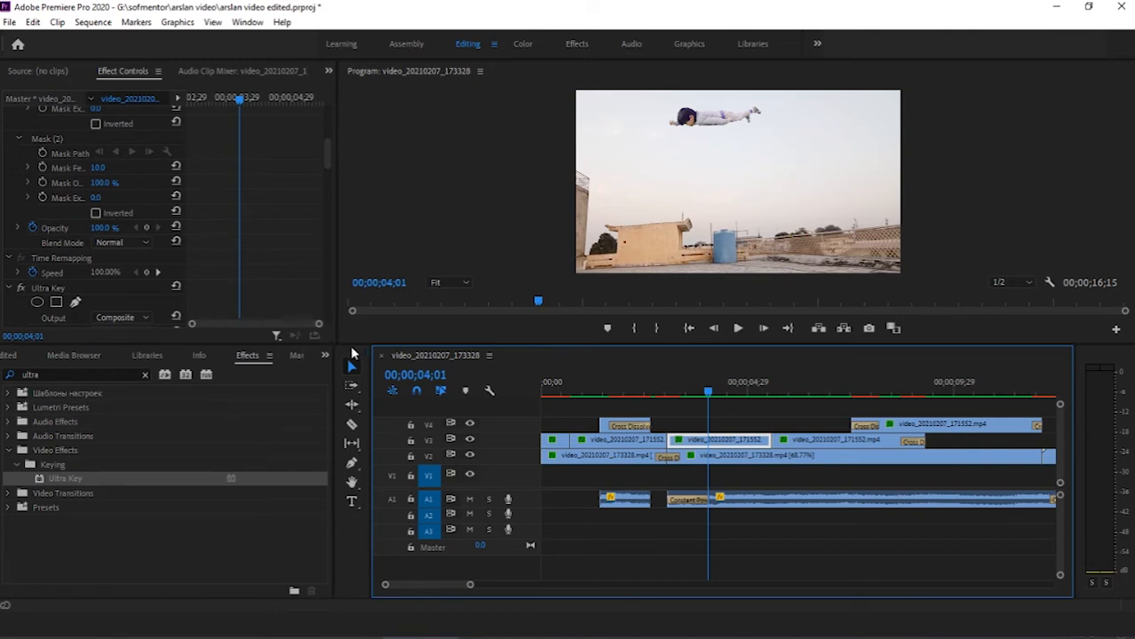
Step: Enlarge the effect settings and preview area, and reset the flying clip's Ultra Key key color
drag(338, 345, 338, 381)
drag(325, 173, 324, 199)
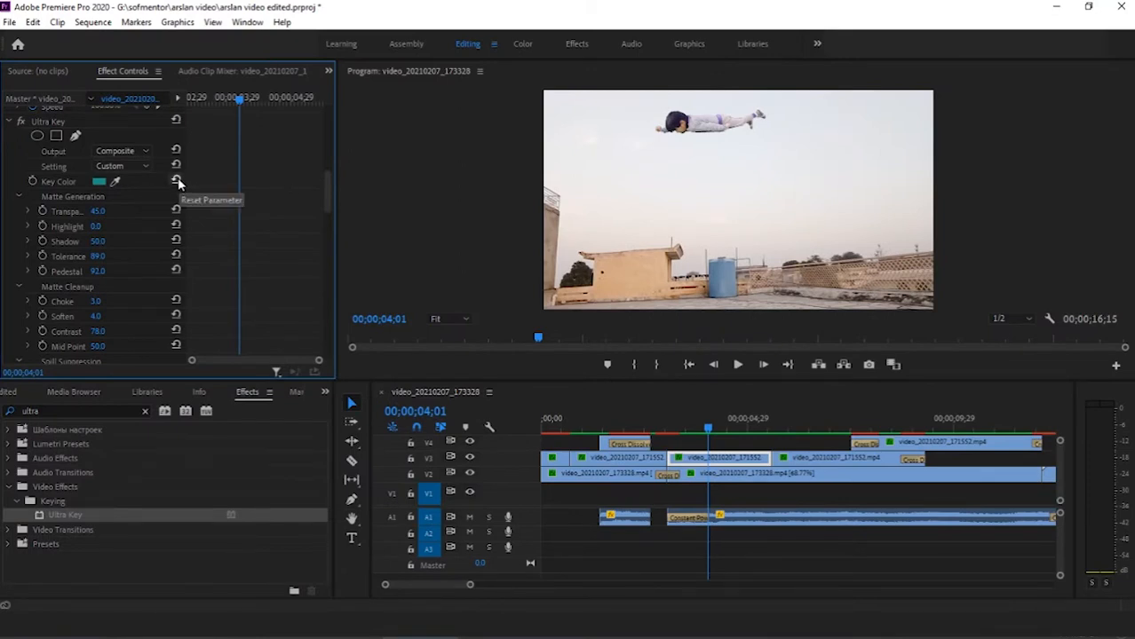
click(177, 181)
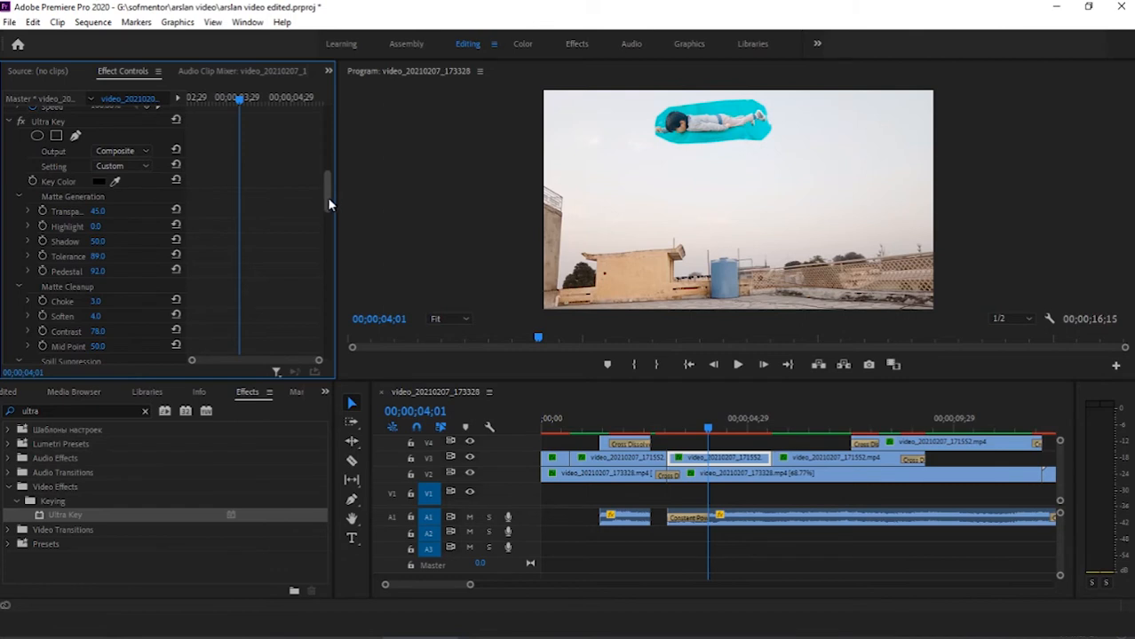
Step: Search the effects for "crop" and reset the Crop effect on the V3 flying clip
mouse_move(328, 203)
mouse_down()
mouse_move(328, 229)
mouse_move(326, 190)
mouse_up()
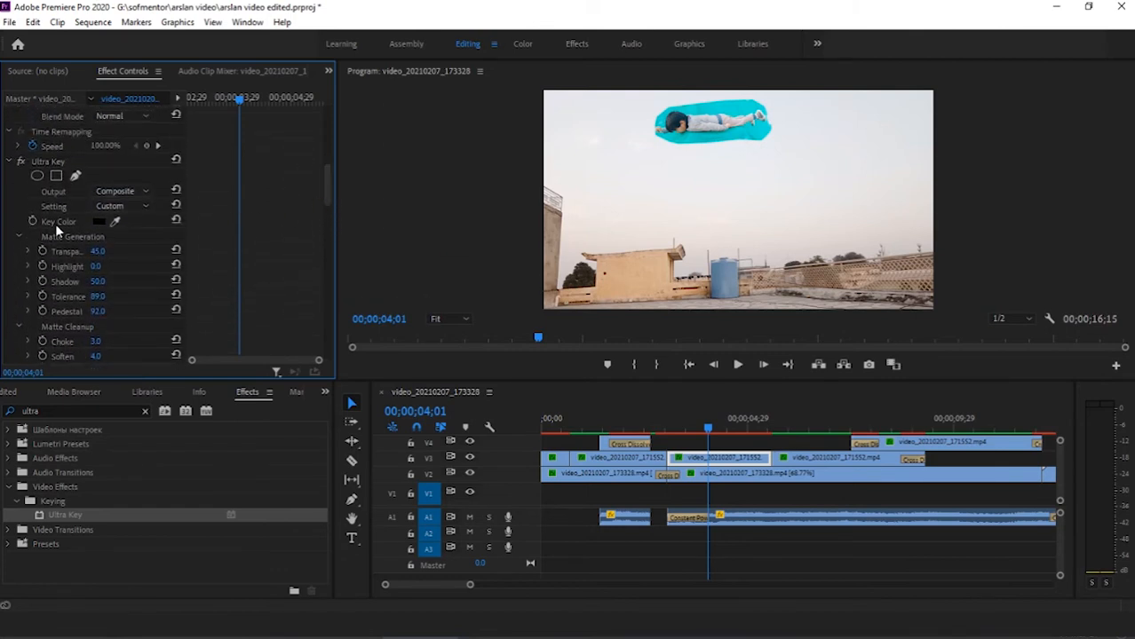
click(10, 161)
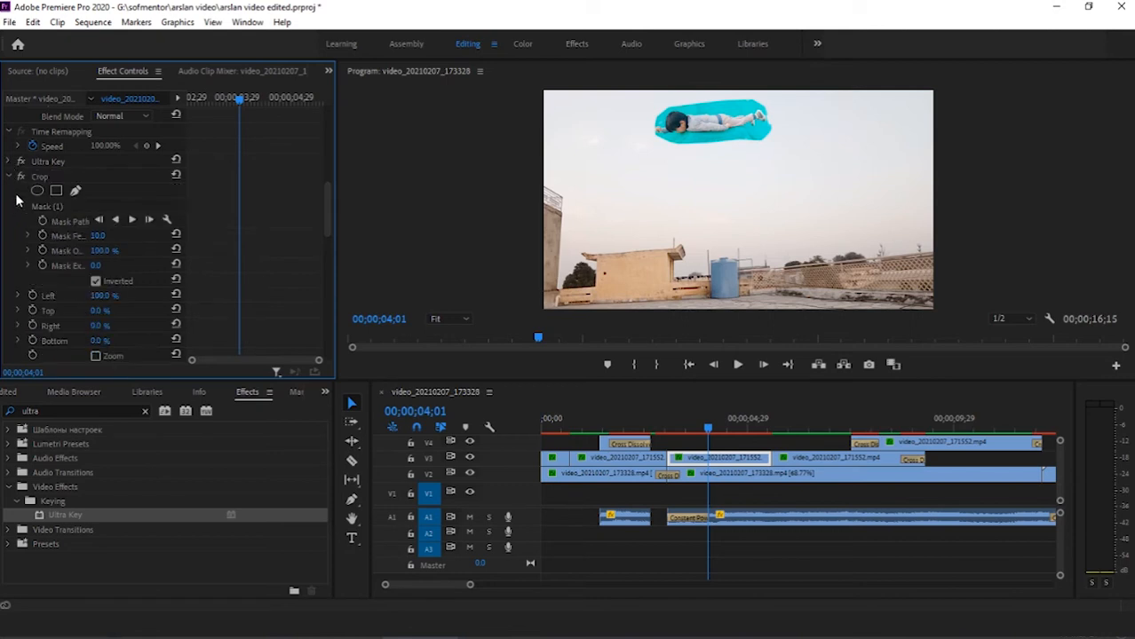
double_click(51, 409)
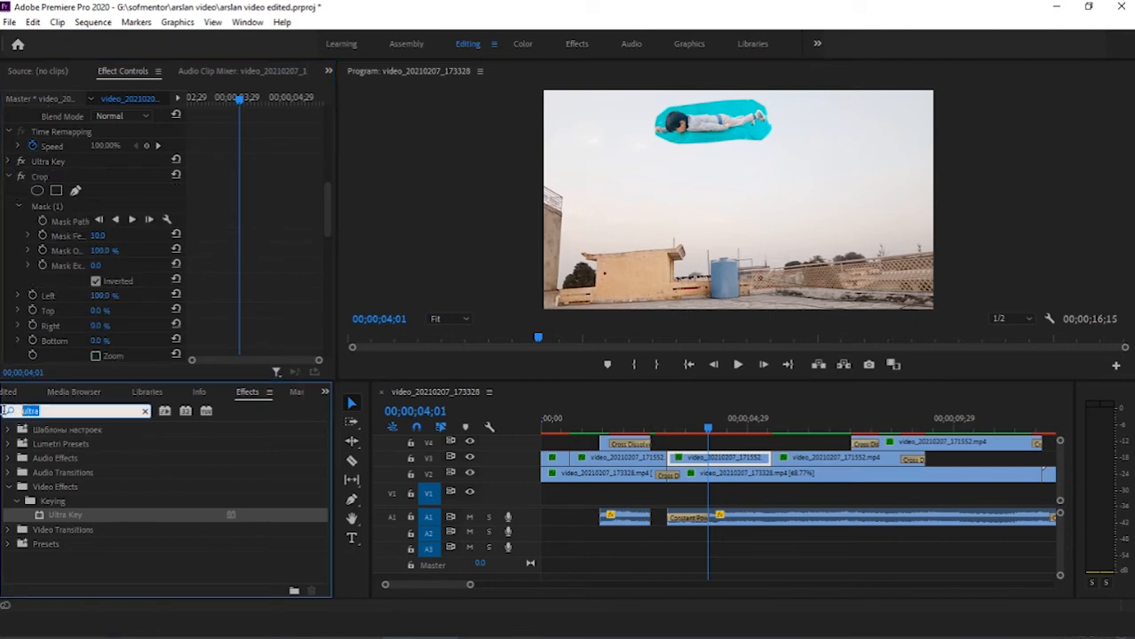
text(crop)
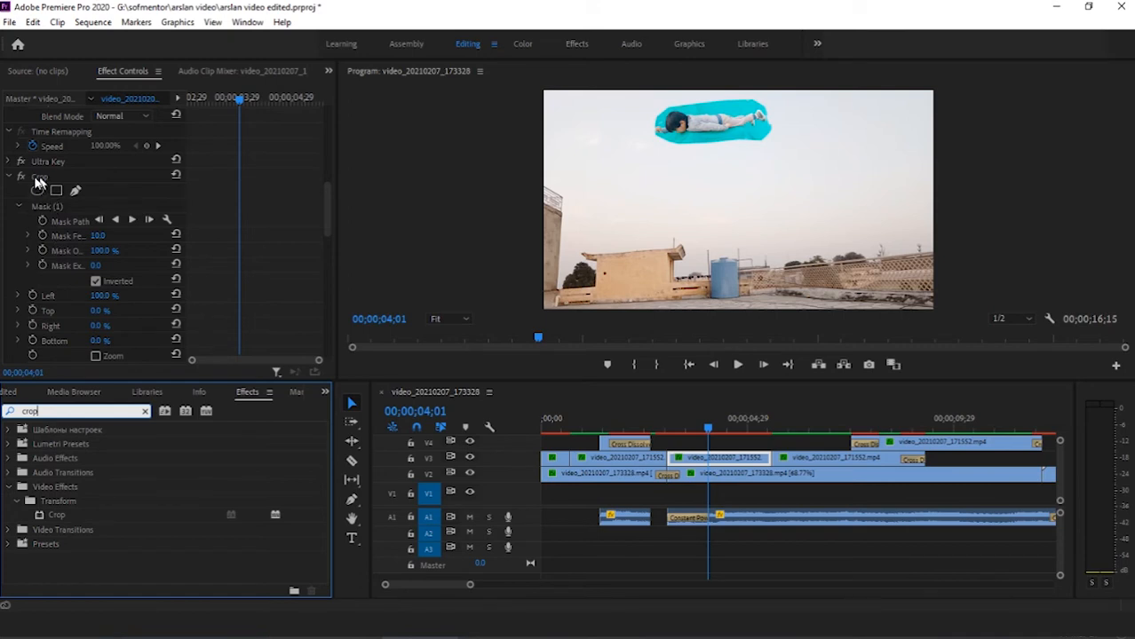
click(175, 176)
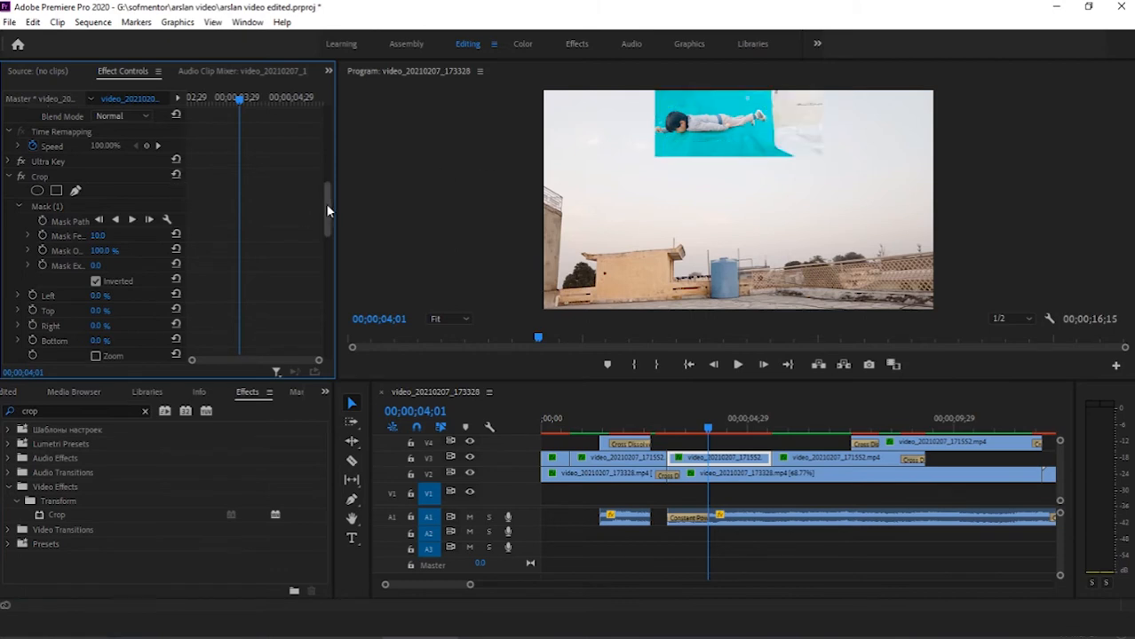
Step: Reset the flying clip's Scale and all its Motion settings, and view the original footage at 00;00;03;07
drag(327, 204, 323, 124)
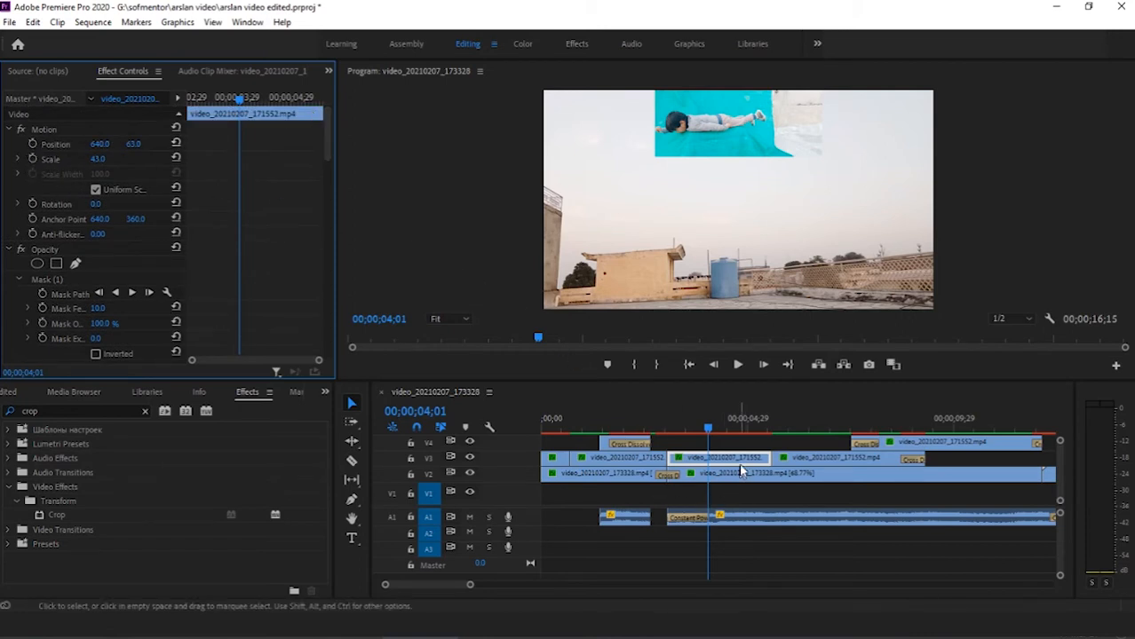
click(739, 465)
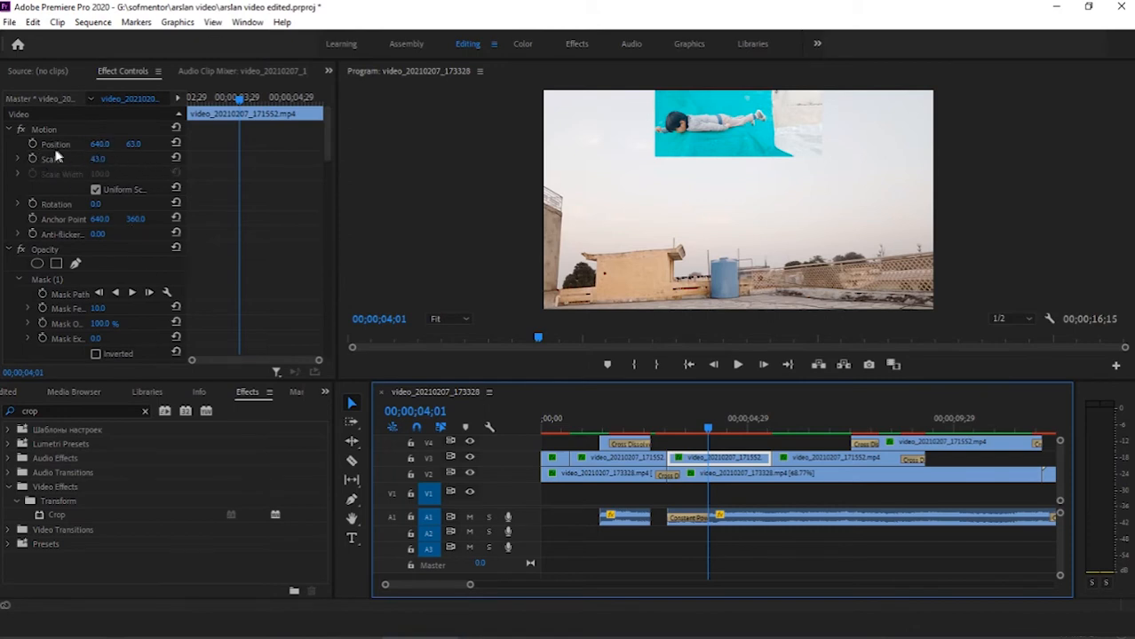
click(175, 159)
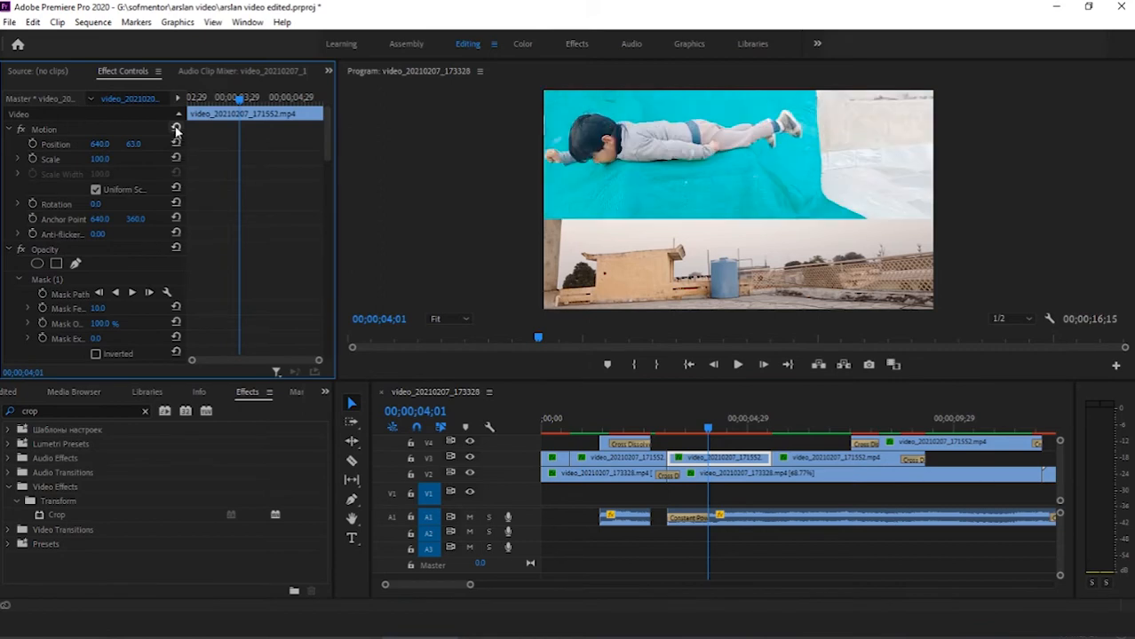
click(176, 129)
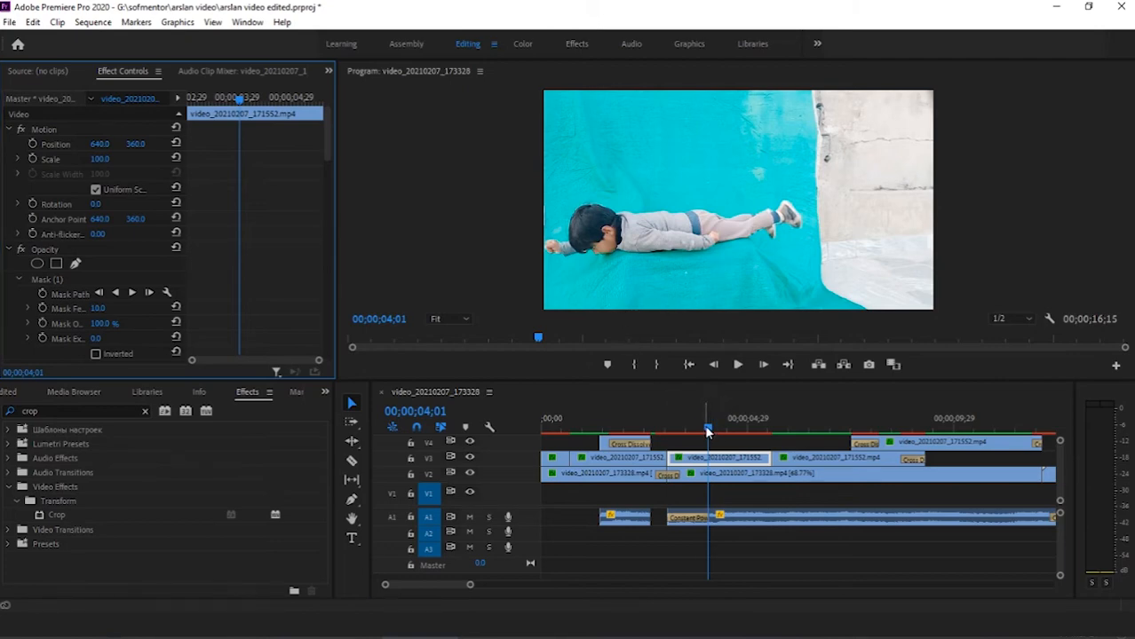
drag(708, 431, 674, 438)
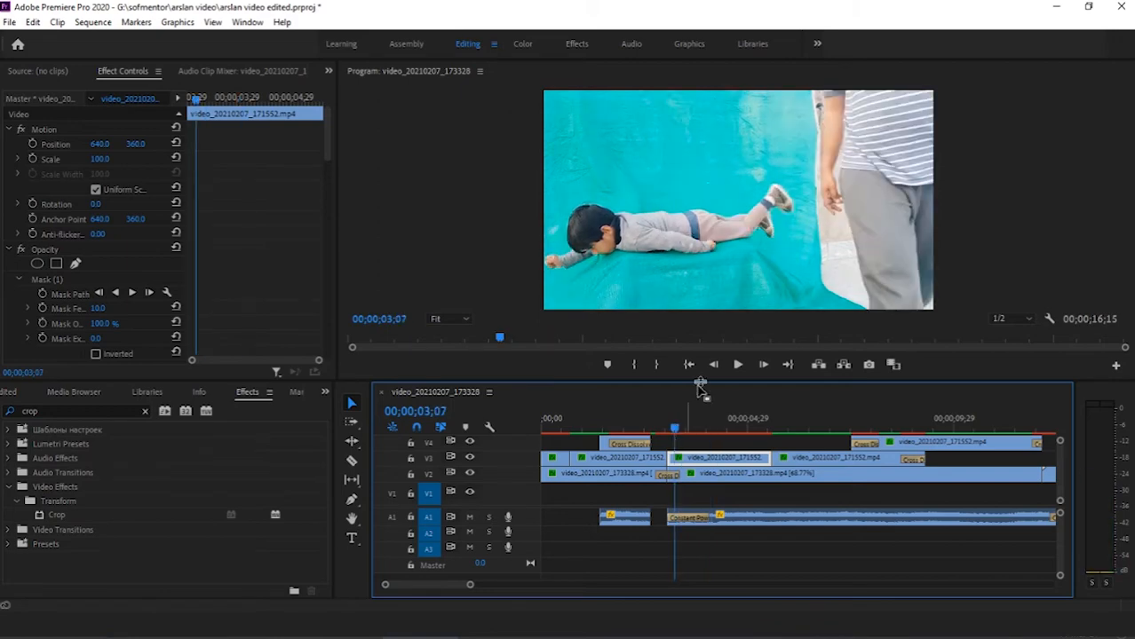
Step: Play the sequence from 00;00;03;04 to review the raw green-screen clip and the flying shot up to the close-up
click(673, 431)
drag(673, 432, 669, 434)
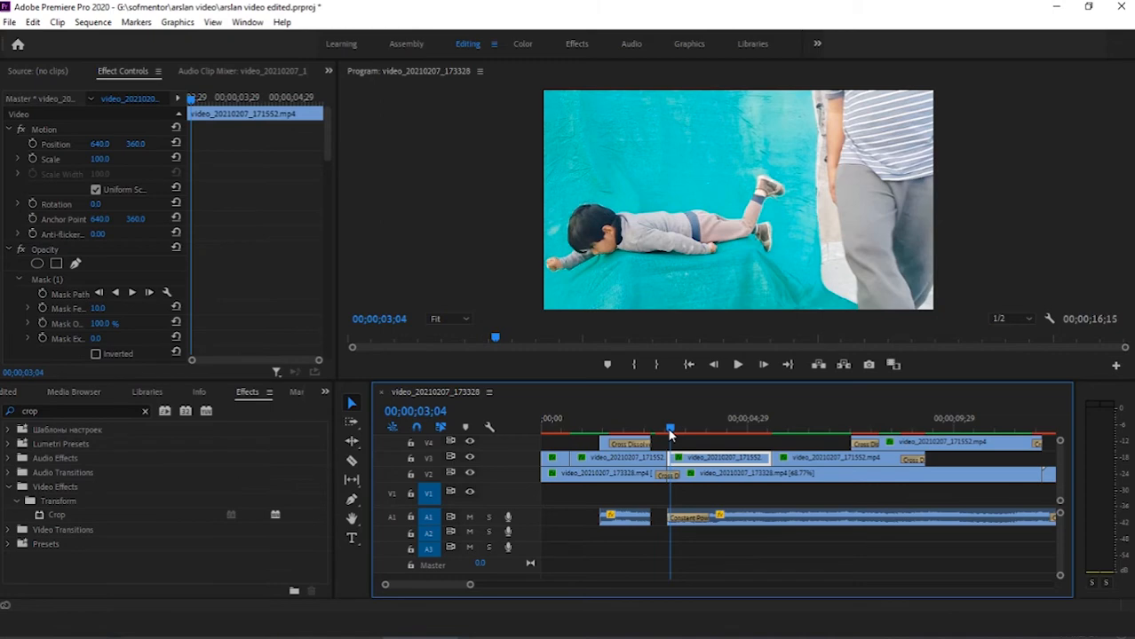
click(735, 367)
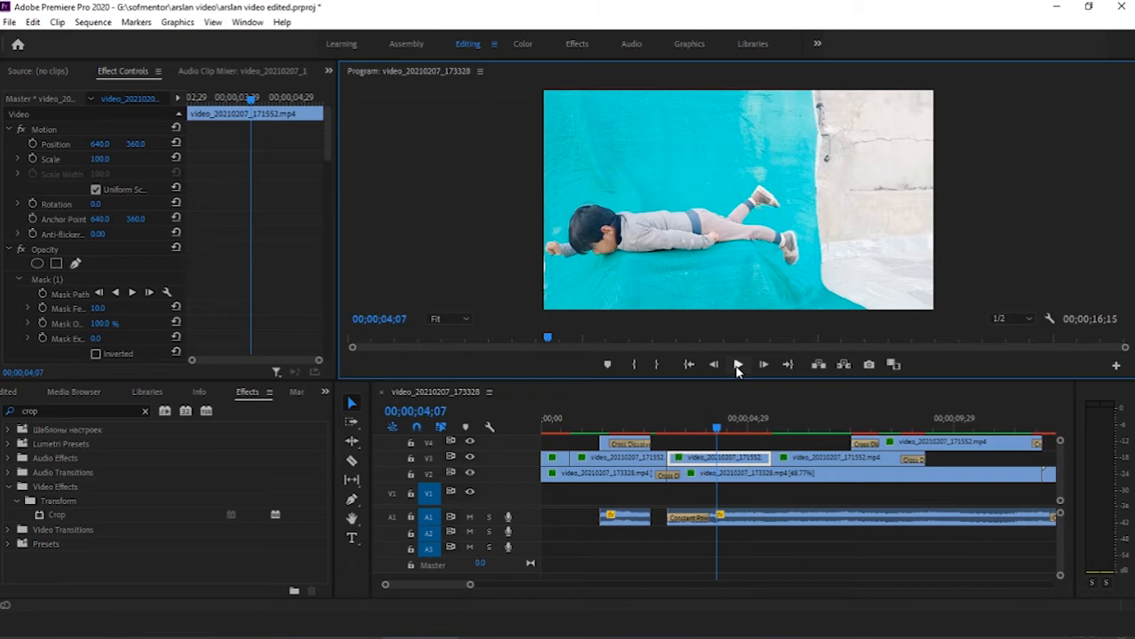
click(737, 366)
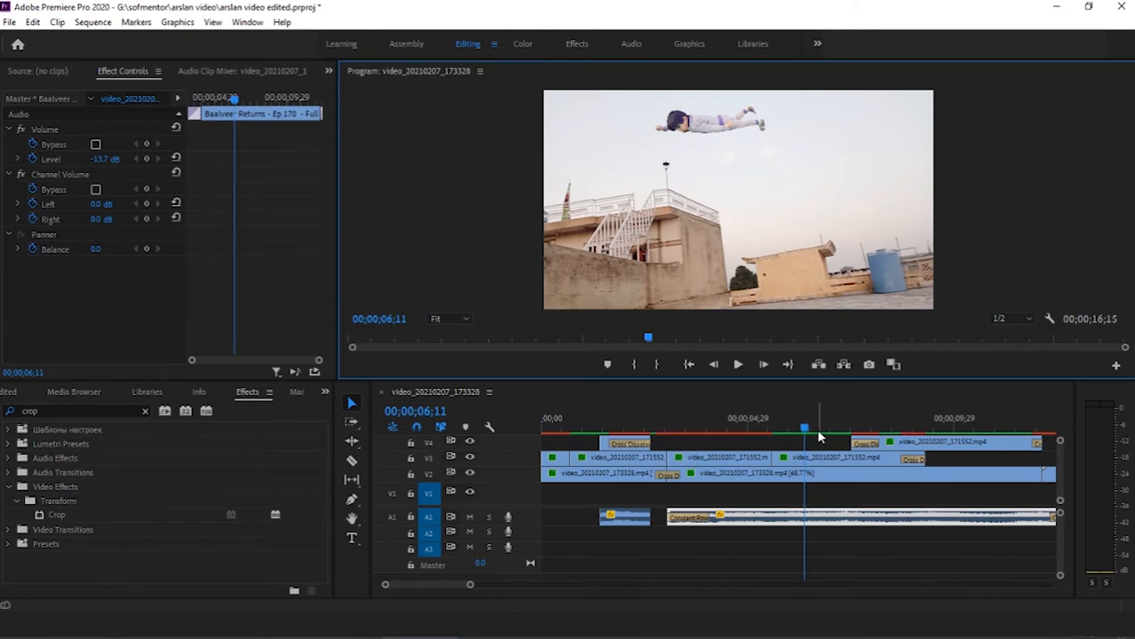
click(738, 364)
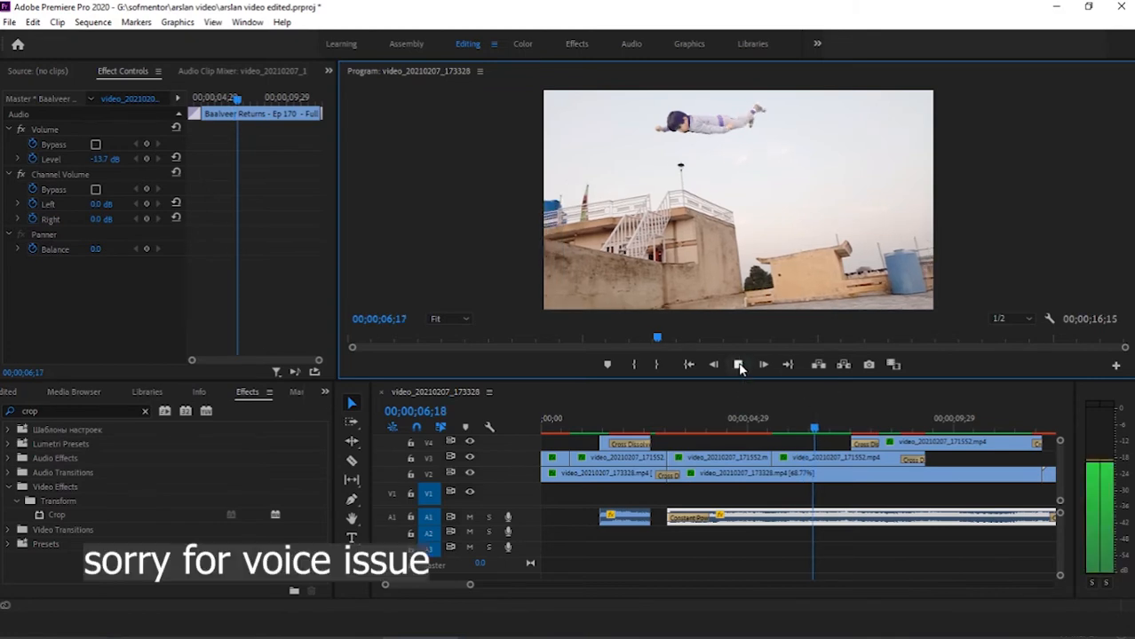
click(737, 365)
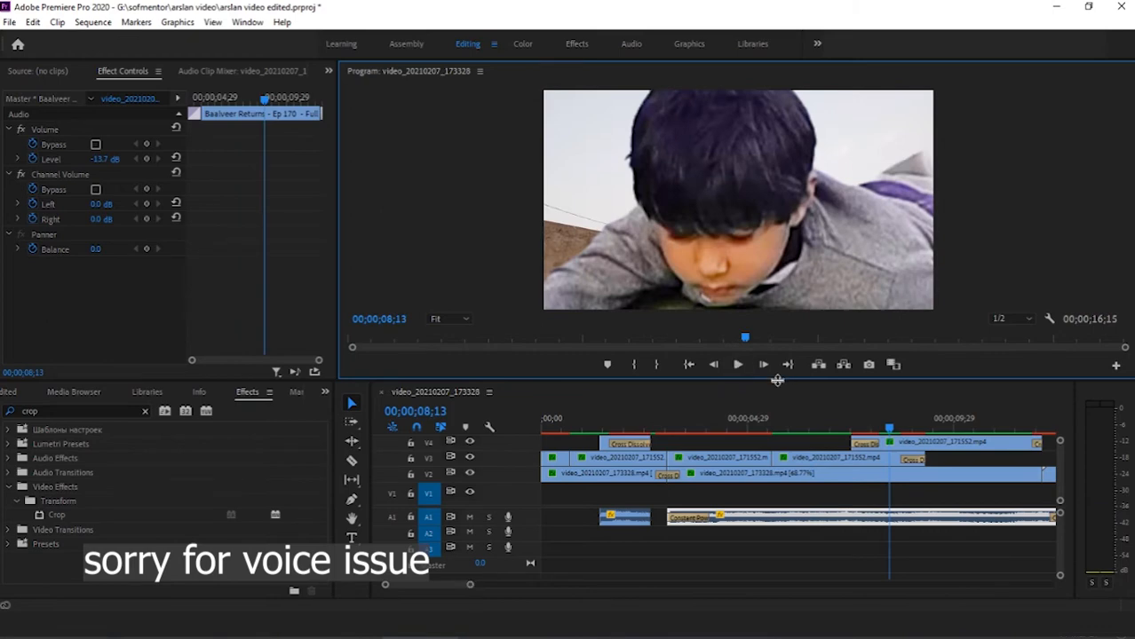
Step: Remove the Cross Dissolve at the start of the V4 close-up clip and the one at the end of the overlapping V3 clip
drag(778, 379, 774, 346)
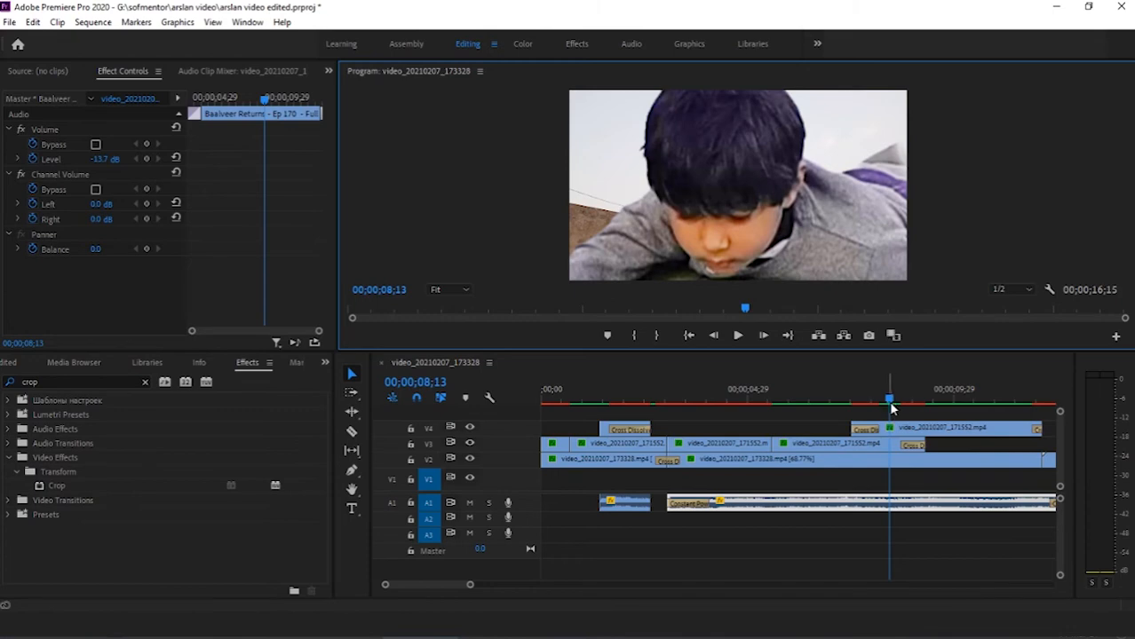
mouse_move(892, 401)
mouse_down()
mouse_move(879, 401)
mouse_move(894, 401)
mouse_up()
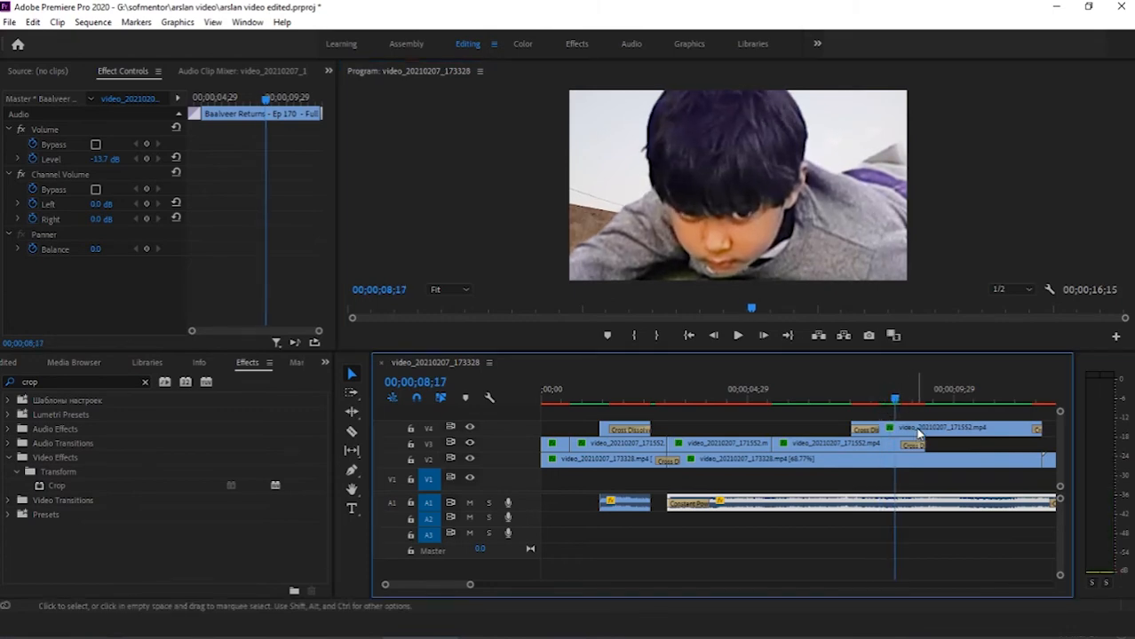
click(914, 429)
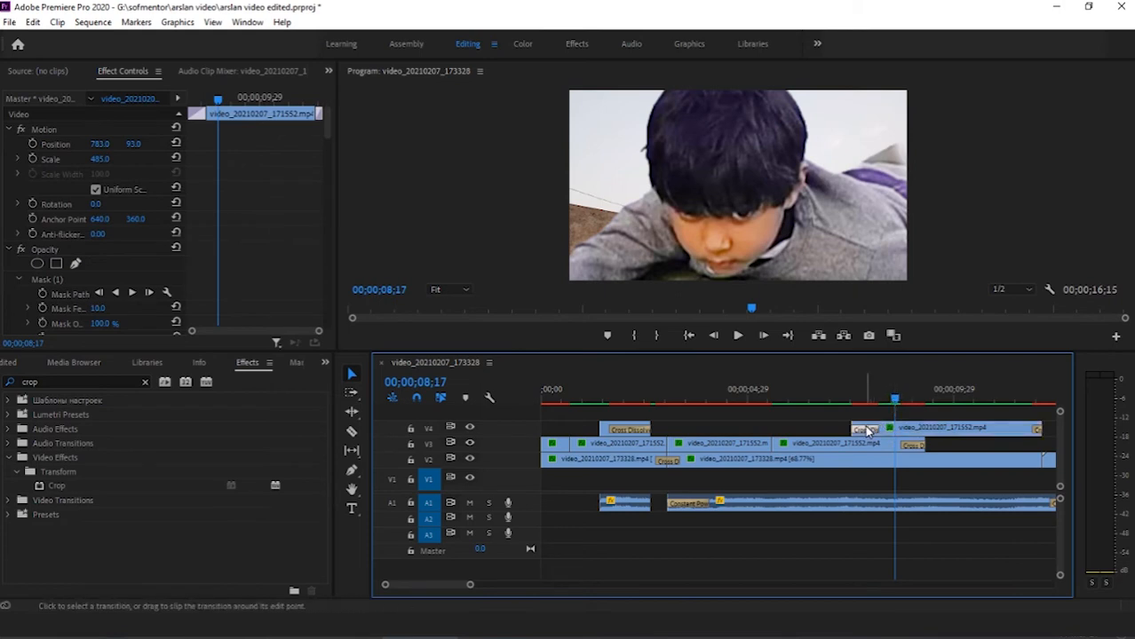
right_click(867, 430)
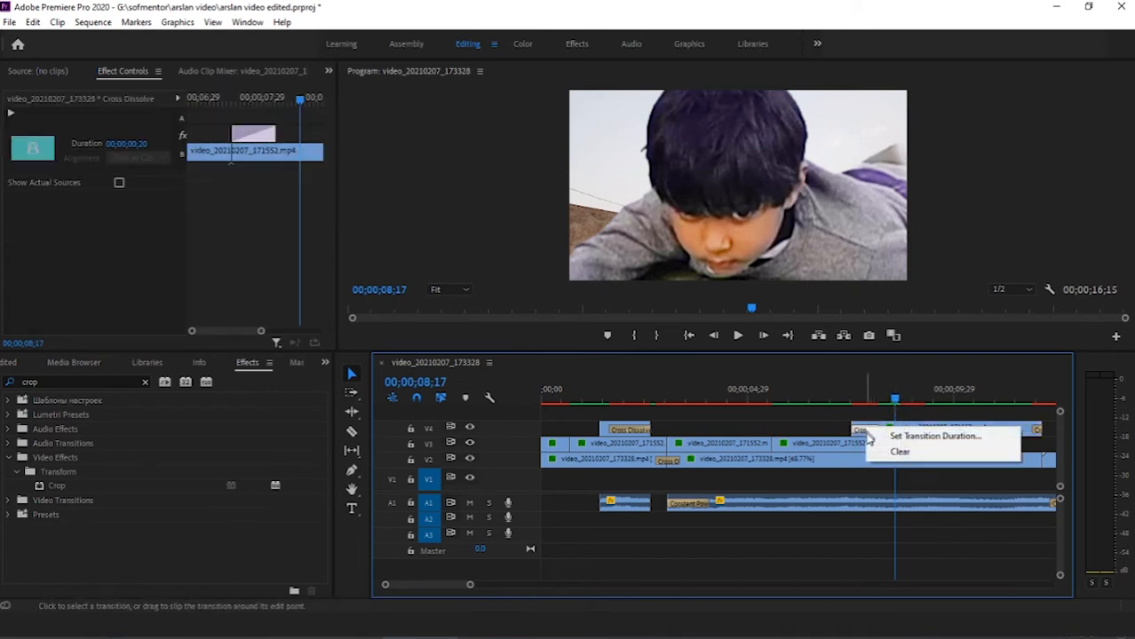
click(897, 451)
click(915, 446)
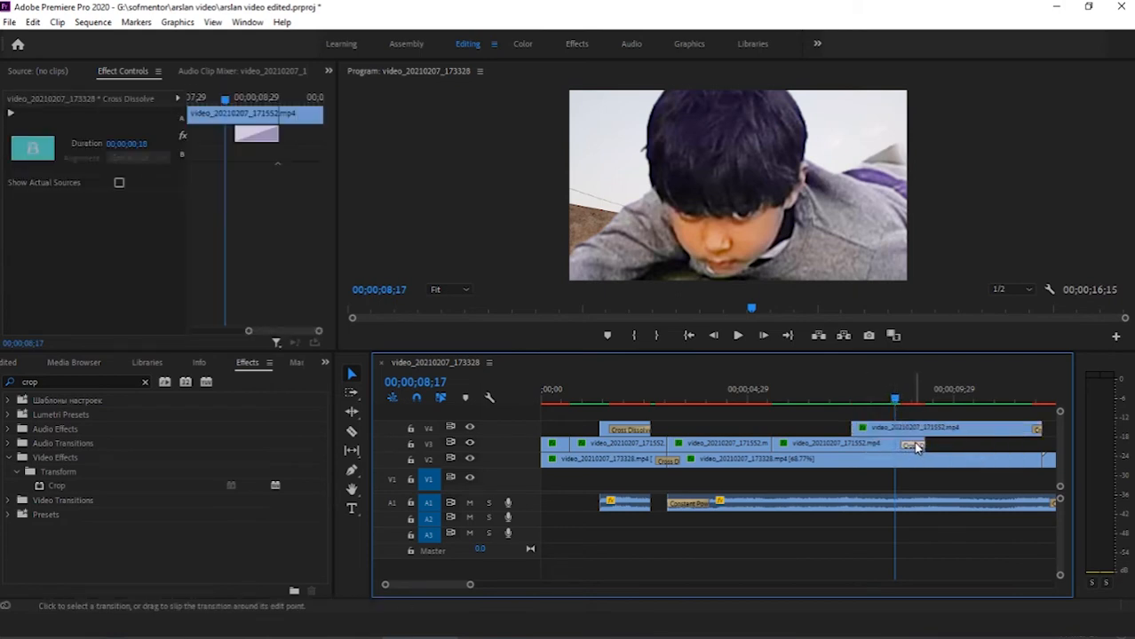
right_click(915, 446)
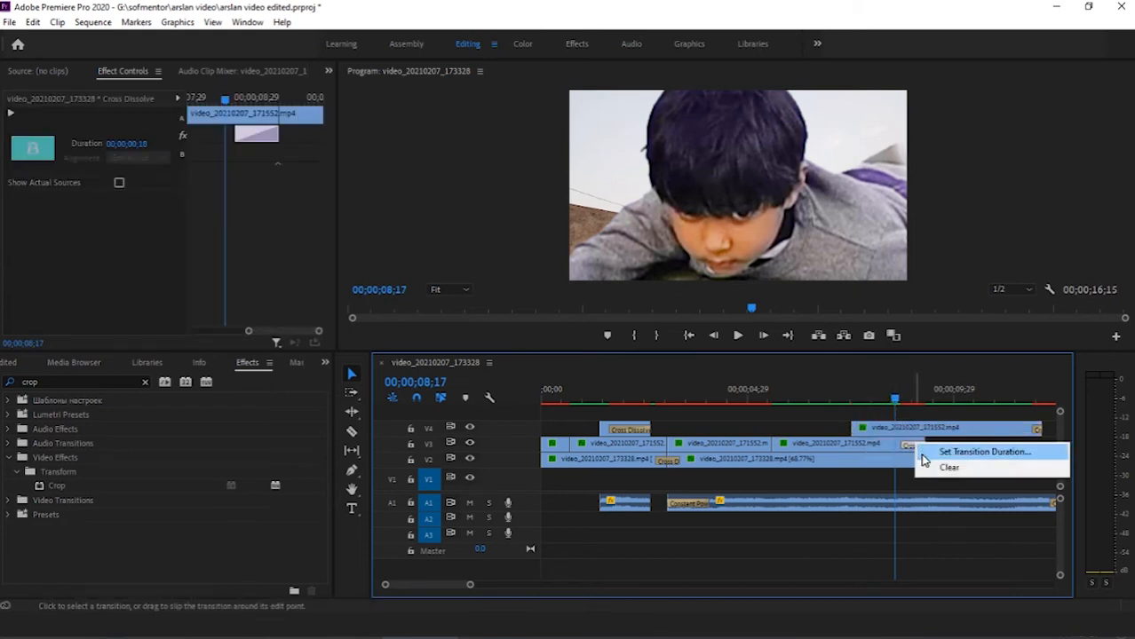
click(939, 465)
Step: Split the V4 close-up clip at 00;00;09;17 and place the playhead in its first part at 00;00;08;26
drag(894, 400, 937, 408)
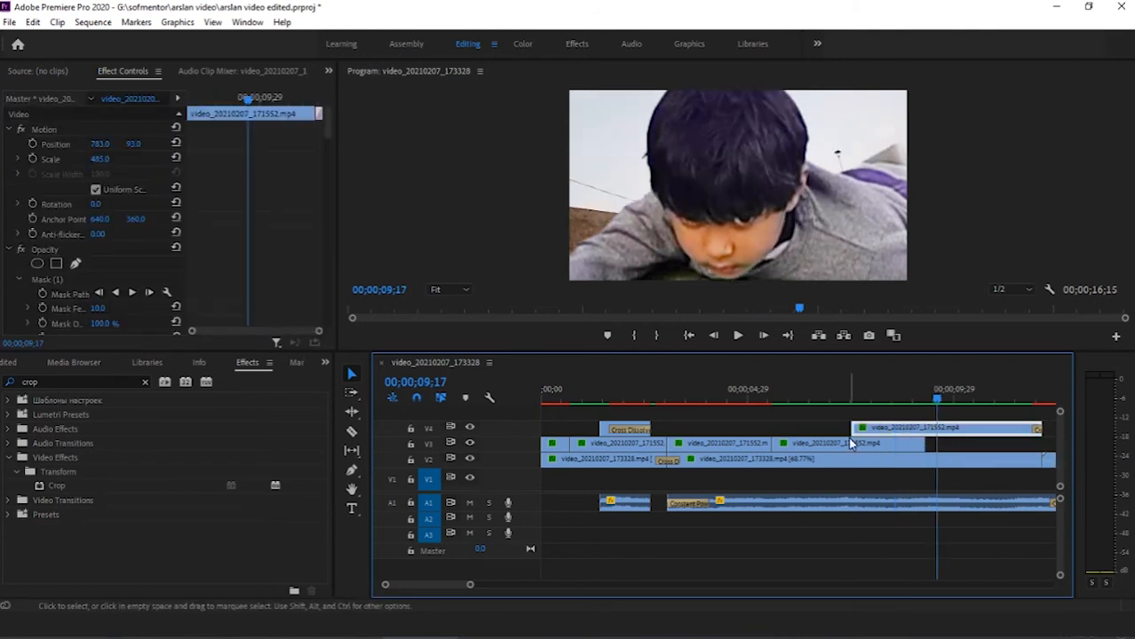
key(c)
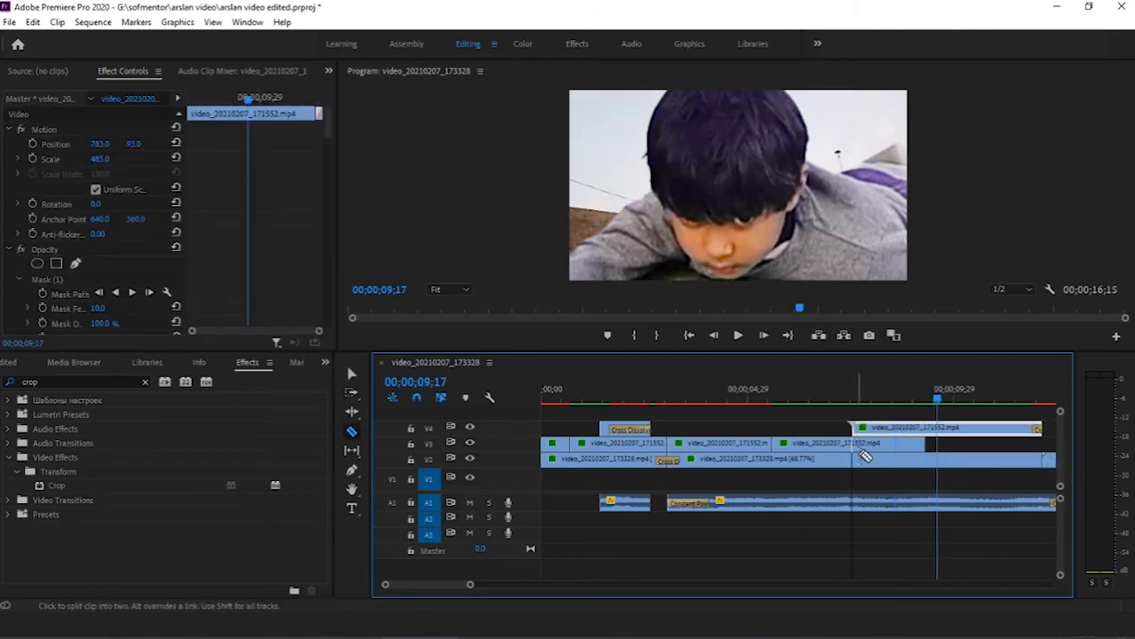
click(938, 429)
drag(937, 401, 910, 418)
key(v)
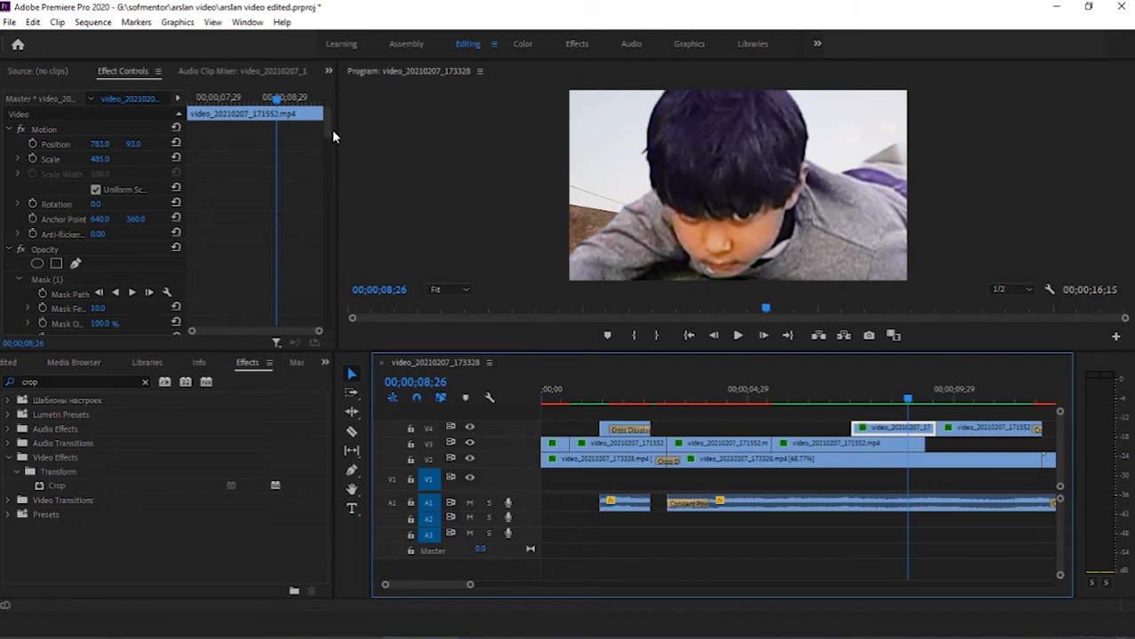
Step: Reset the RGB Curves effect on the first part of the V4 close-up clip
drag(328, 135, 328, 184)
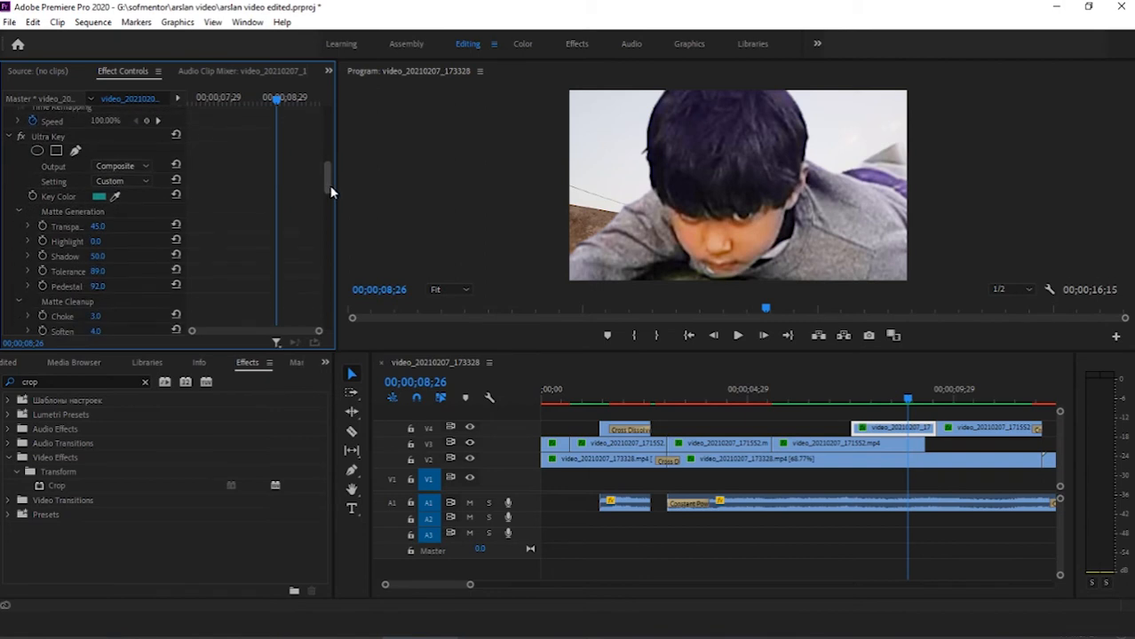
drag(330, 191, 329, 270)
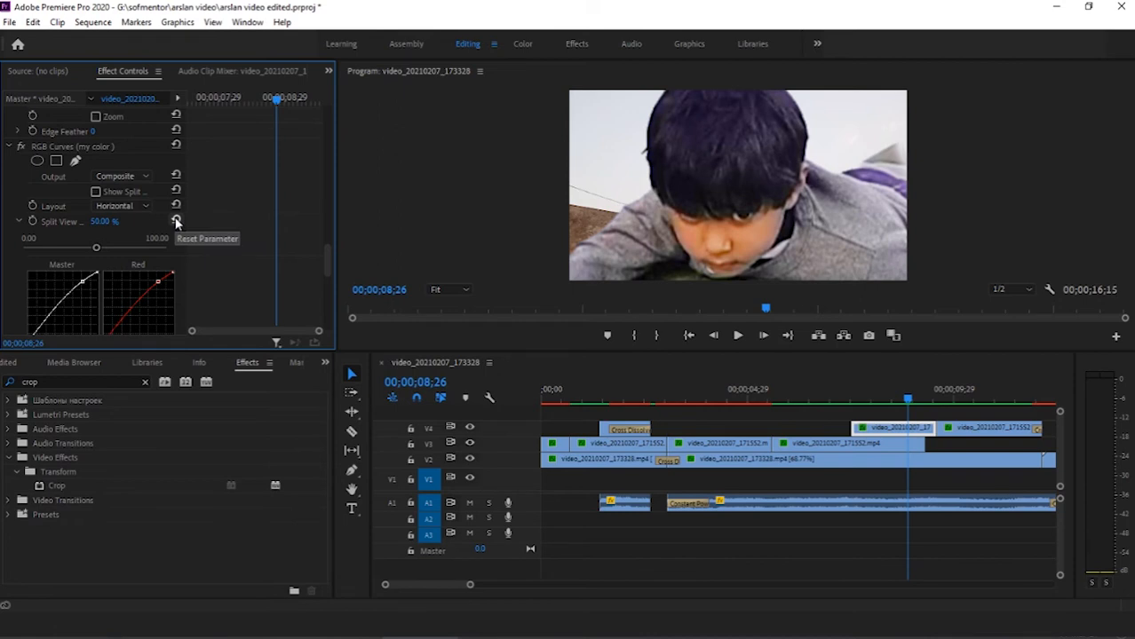
click(176, 145)
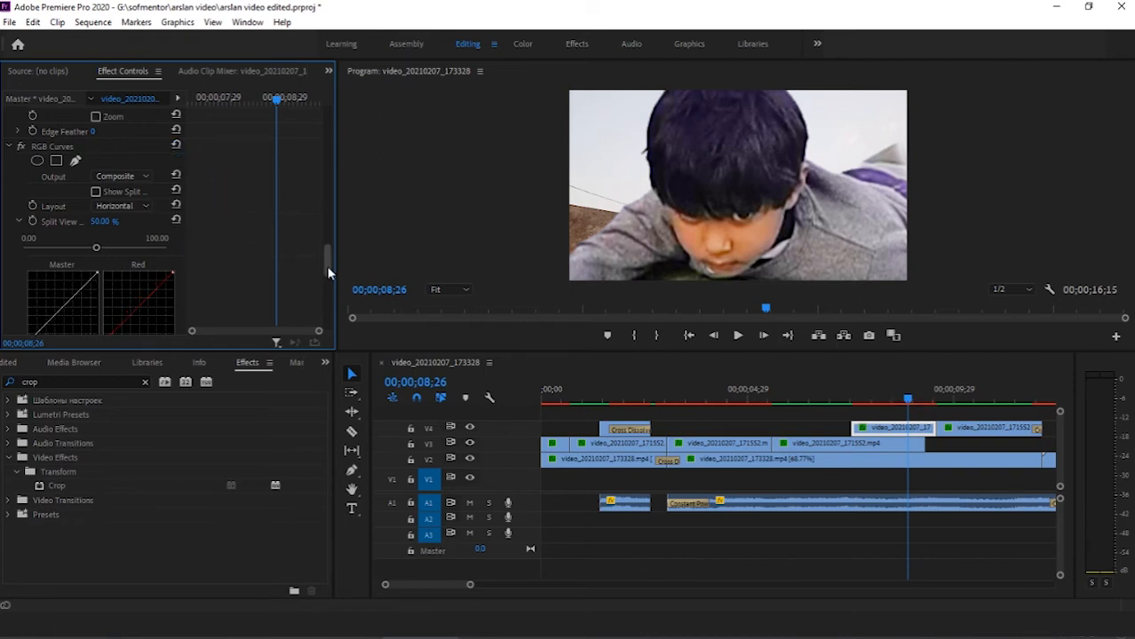
key(ctrl+z)
Step: Reset the Crop and Ultra Key effects on the first part of the V4 close-up clip
drag(328, 267, 328, 231)
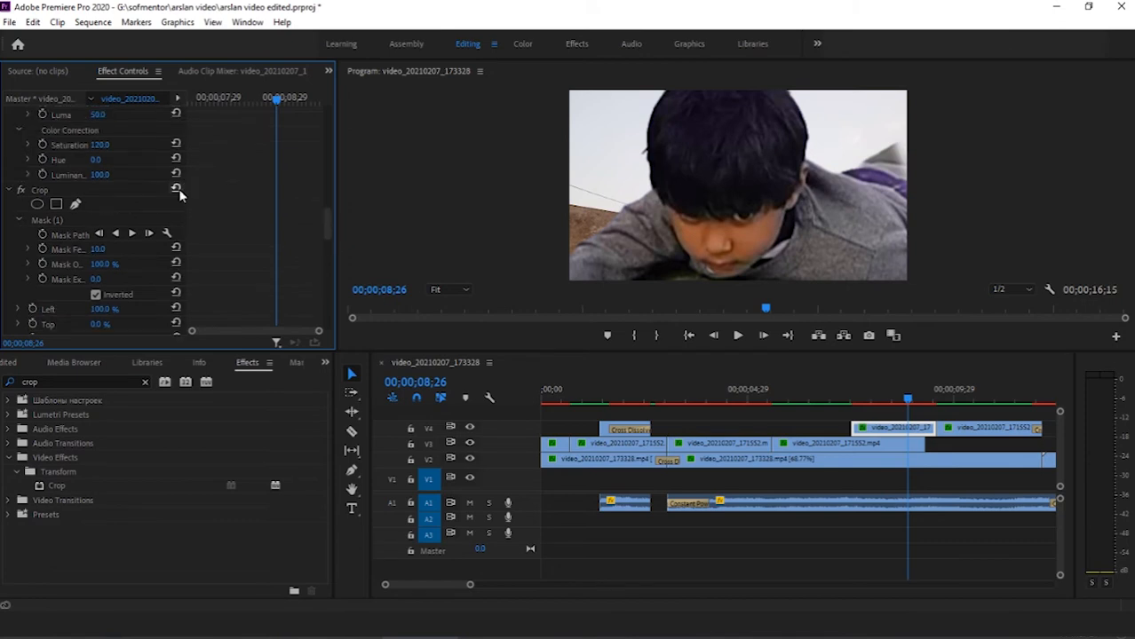
click(177, 189)
drag(328, 233, 331, 174)
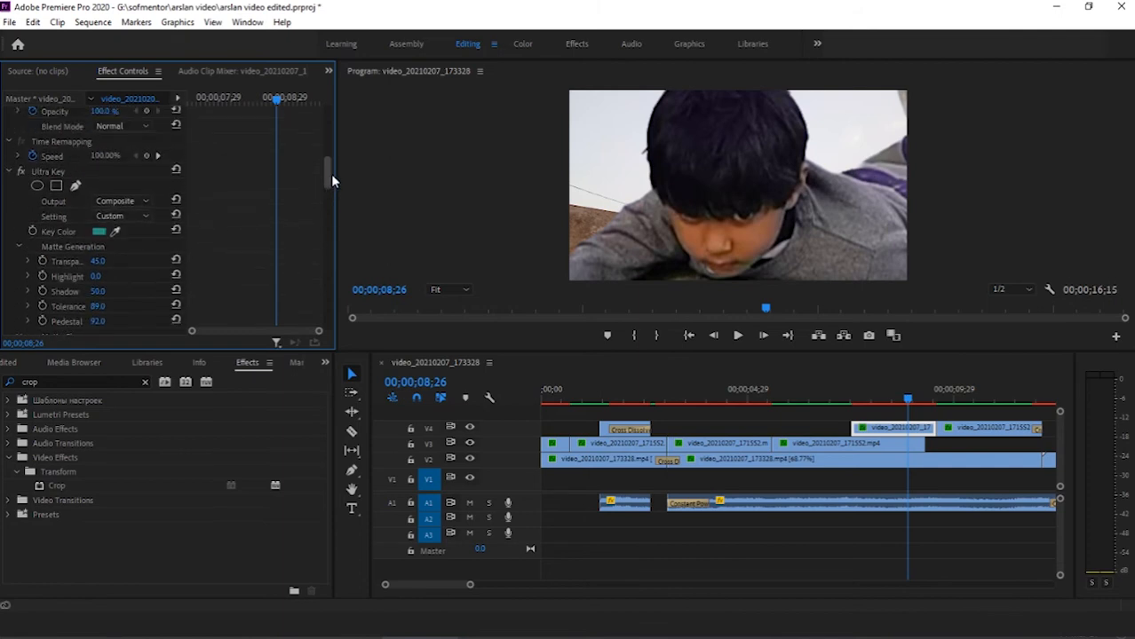
click(177, 171)
Step: Reset all Motion settings of the first V4 close-up part, undoing and repeating the reset to compare the enlarged and original framing
drag(327, 178, 332, 119)
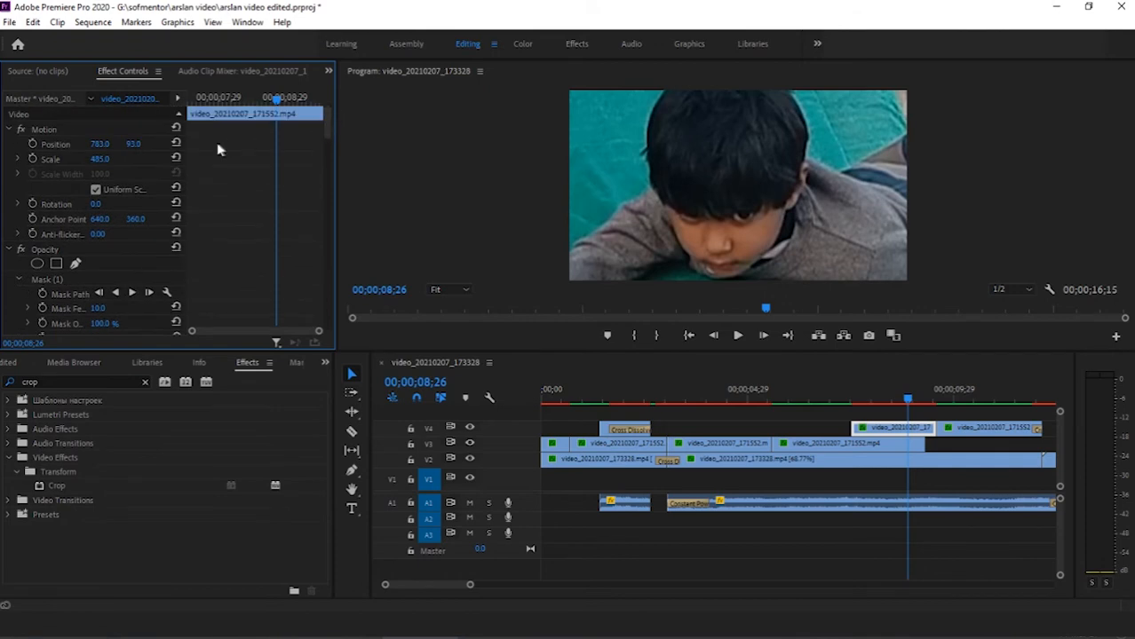
click(176, 128)
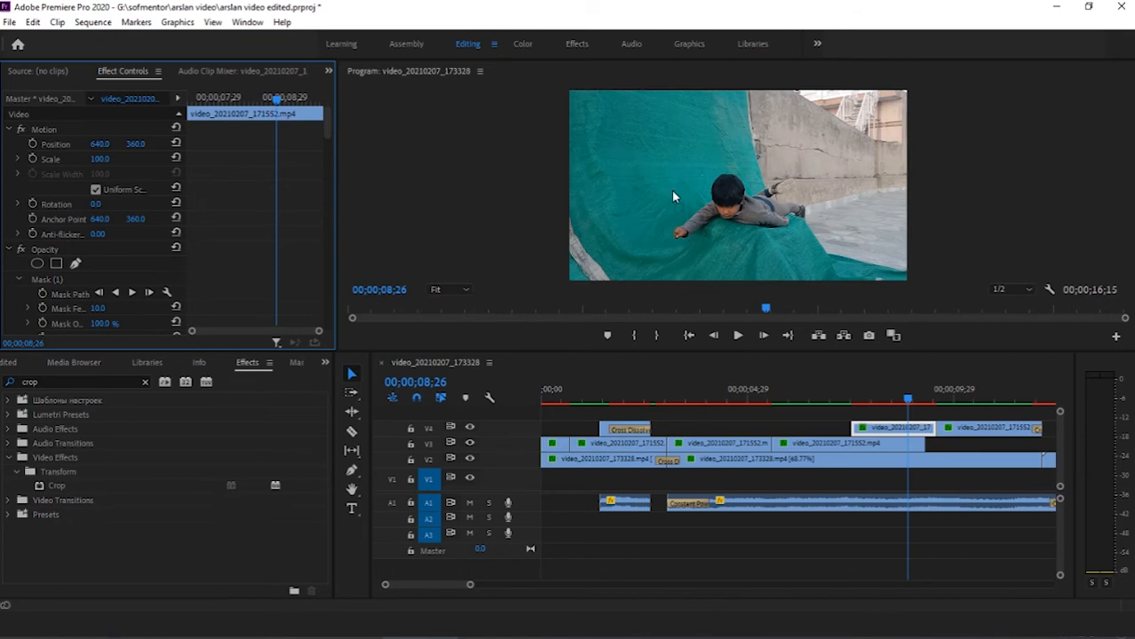
key(ctrl+z)
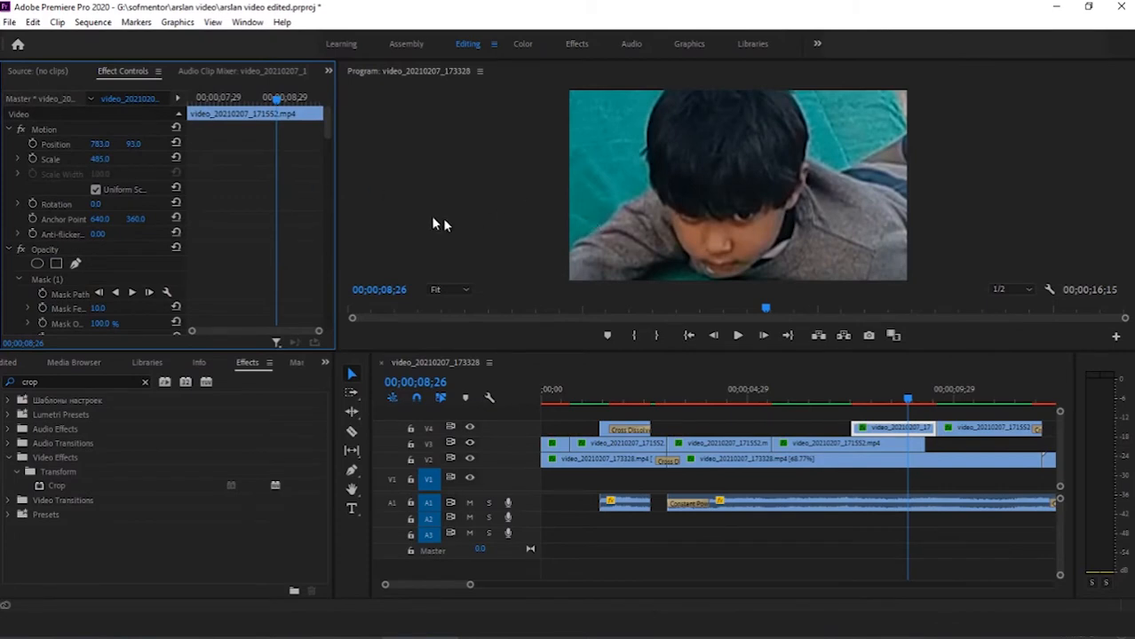
click(176, 129)
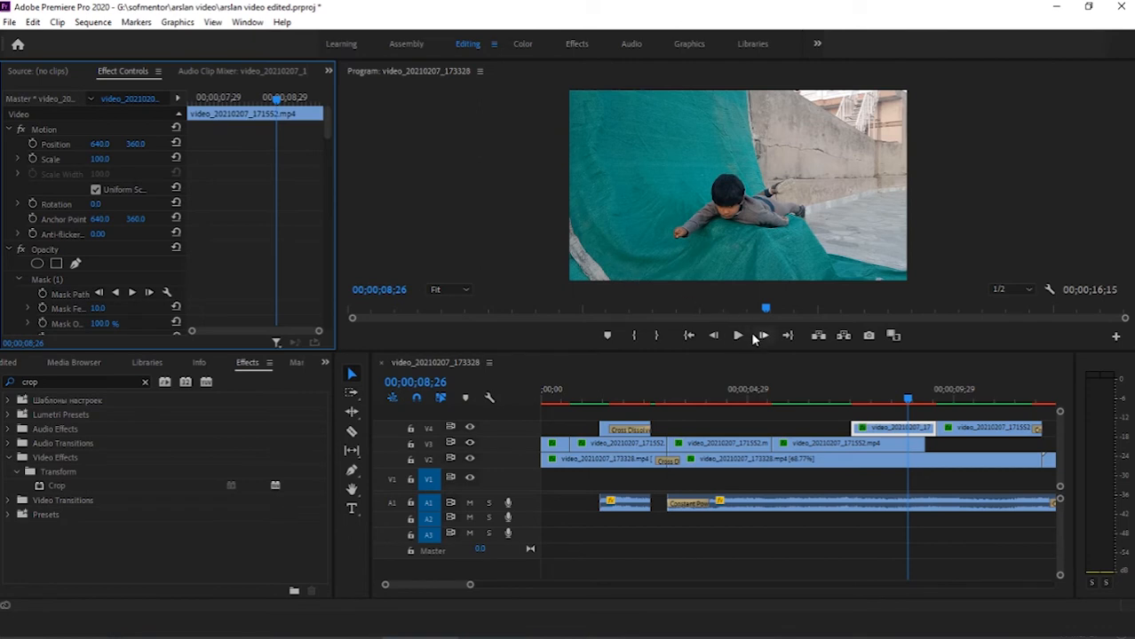
key(ctrl+z)
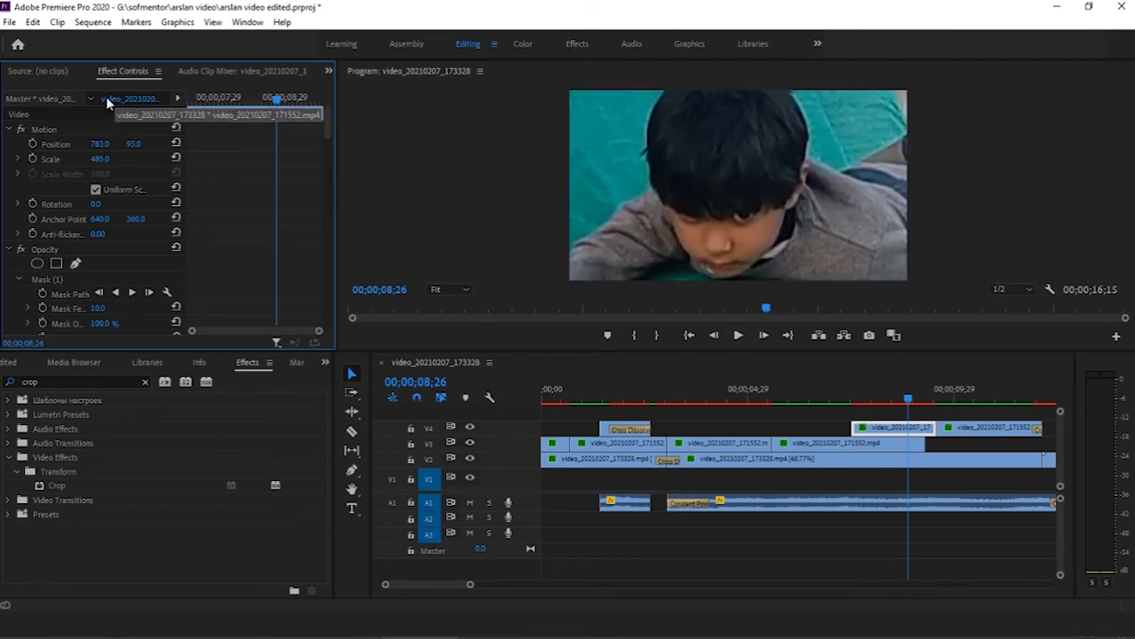
click(34, 23)
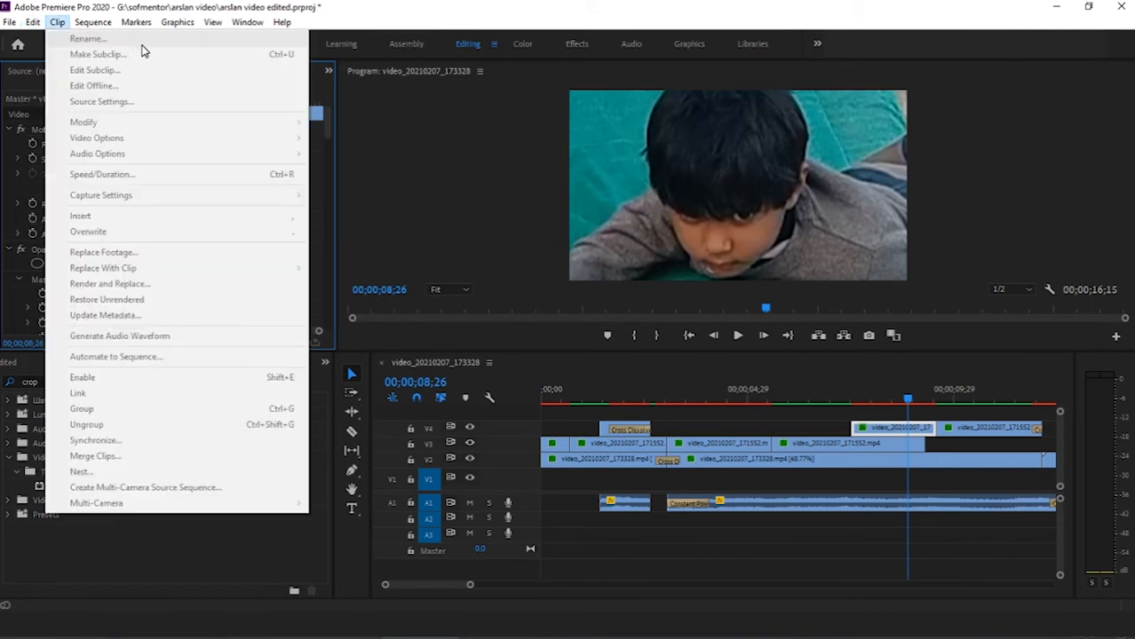
click(385, 13)
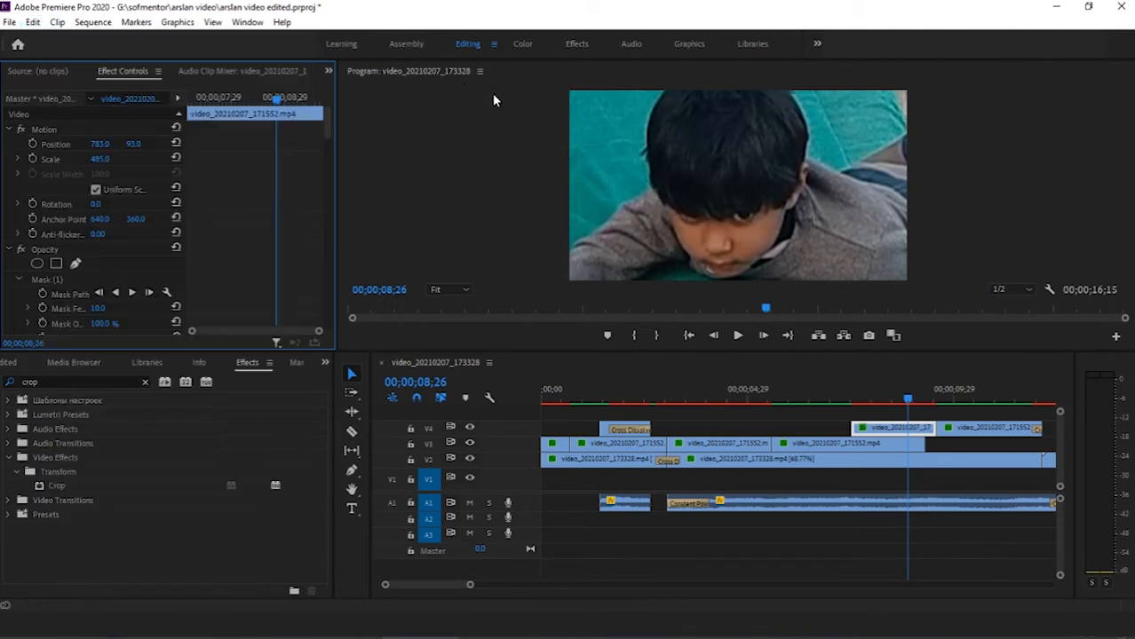
click(175, 128)
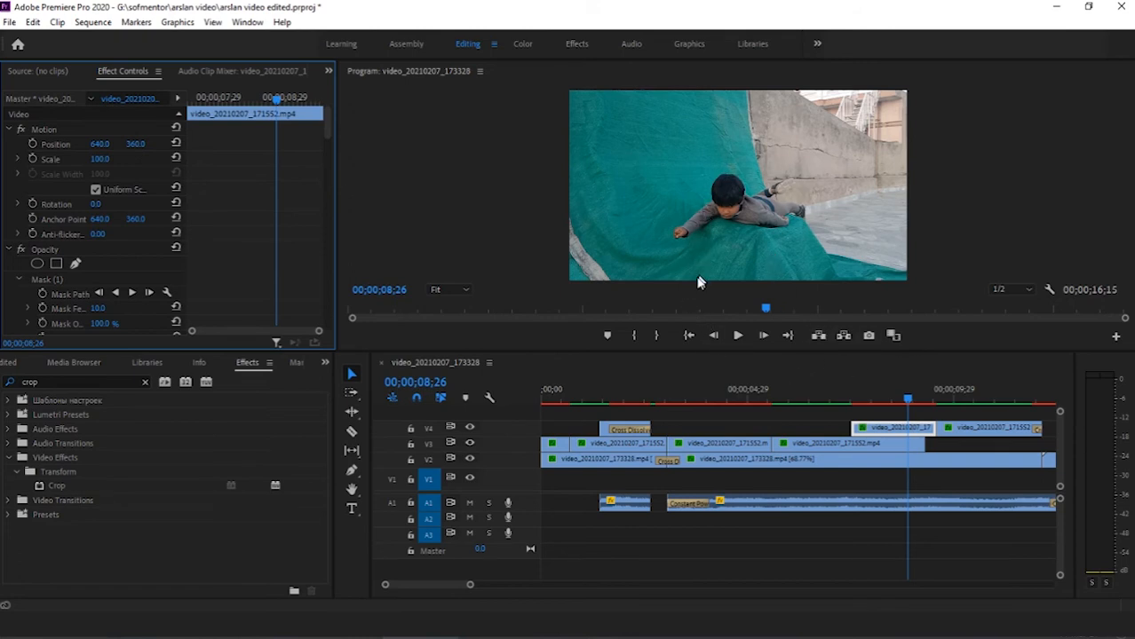
Step: Play from 00;00;08;26 to compare the unedited green-screen part with the finished close-up after the split
click(737, 336)
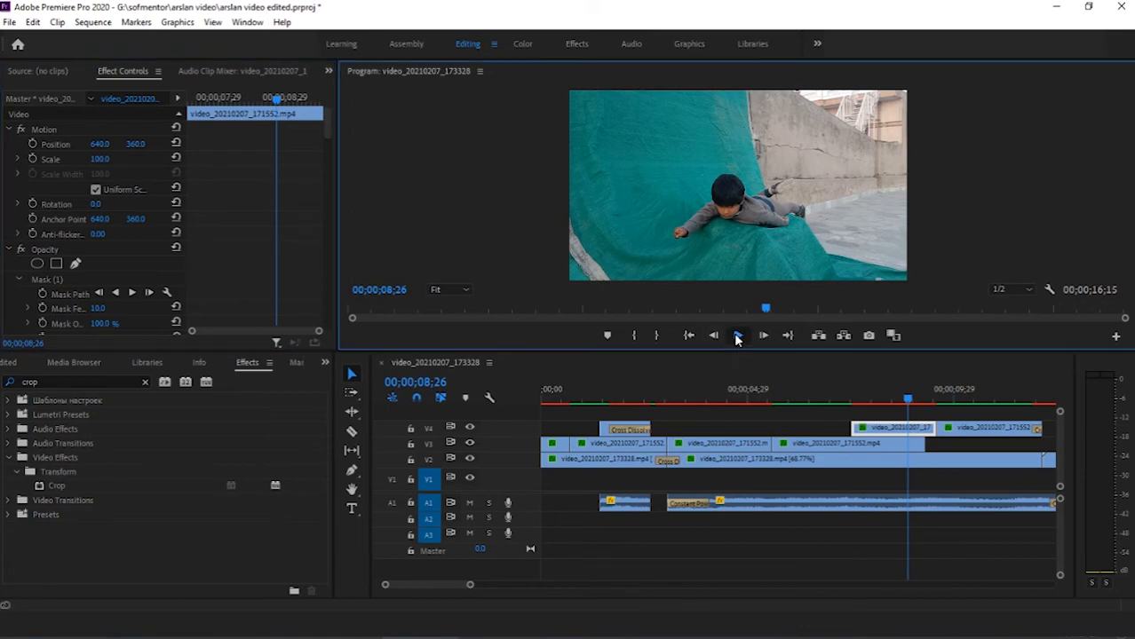
click(737, 337)
click(715, 503)
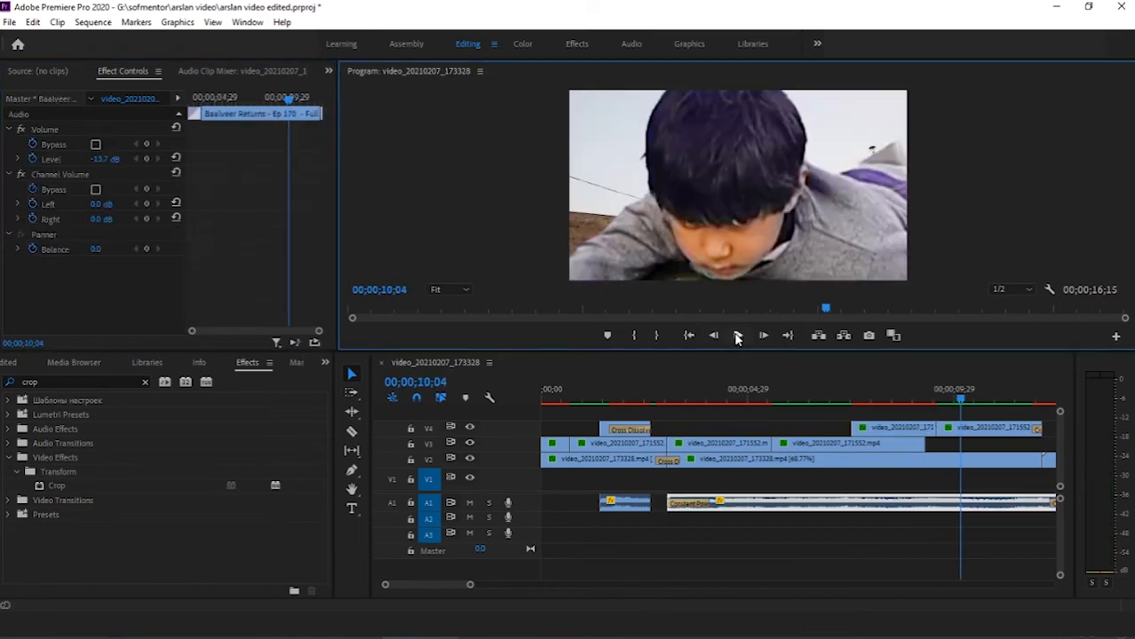
Step: Play the sequence from 00;00;11;18 to view the end of the close-up and the light-beam landing effect on the rooftop
scroll(705, 504, right, 3)
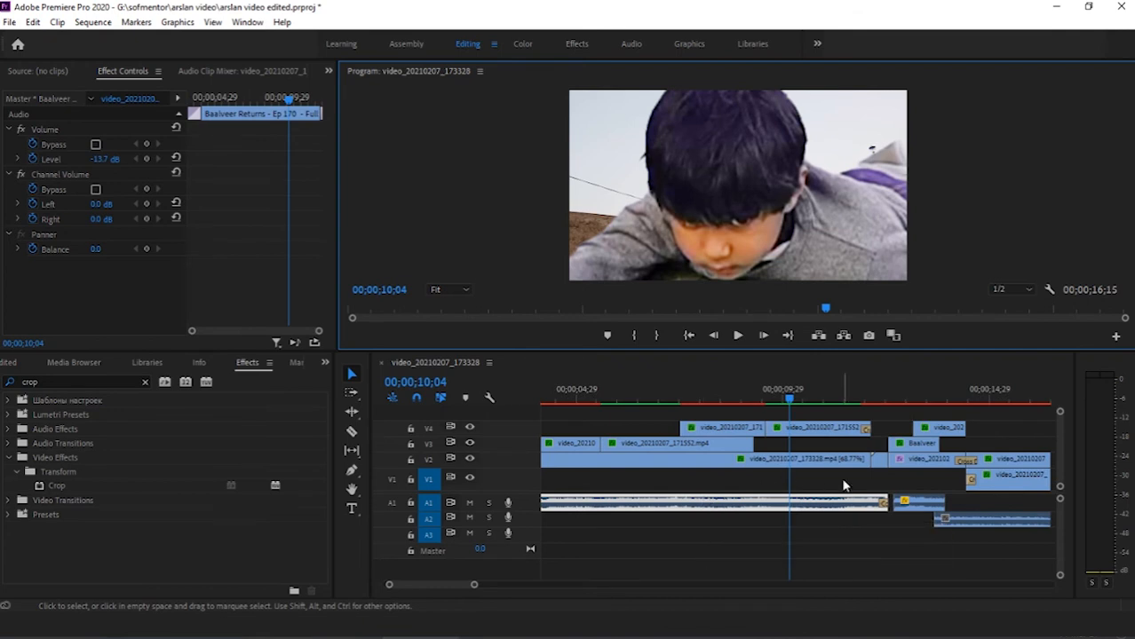
scroll(844, 486, right, 1)
scroll(810, 431, right, 1)
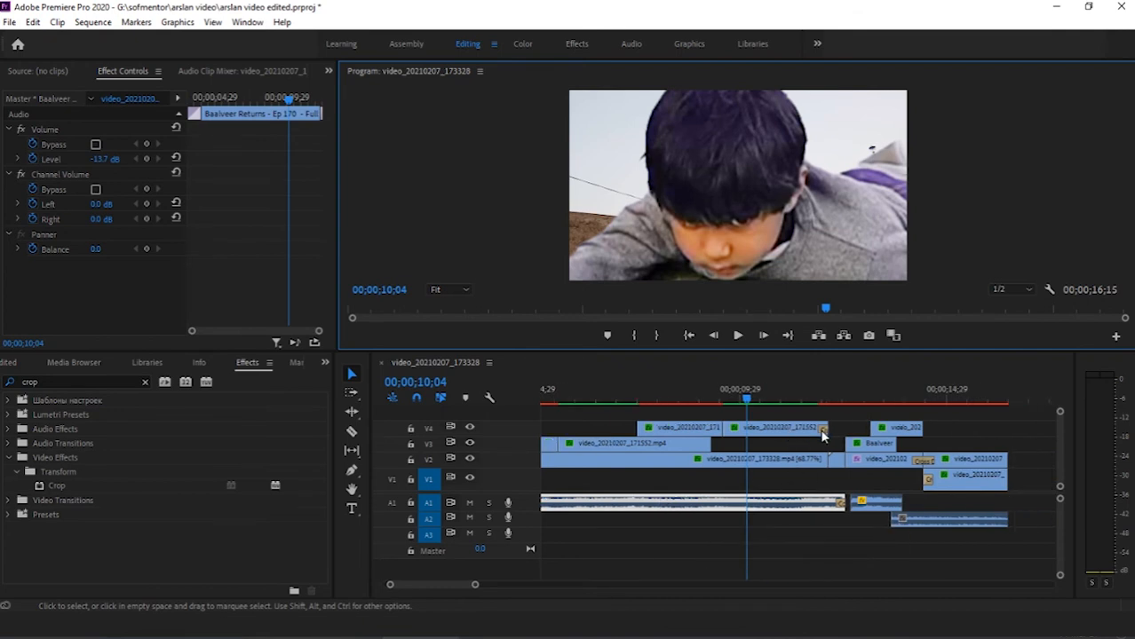
click(806, 395)
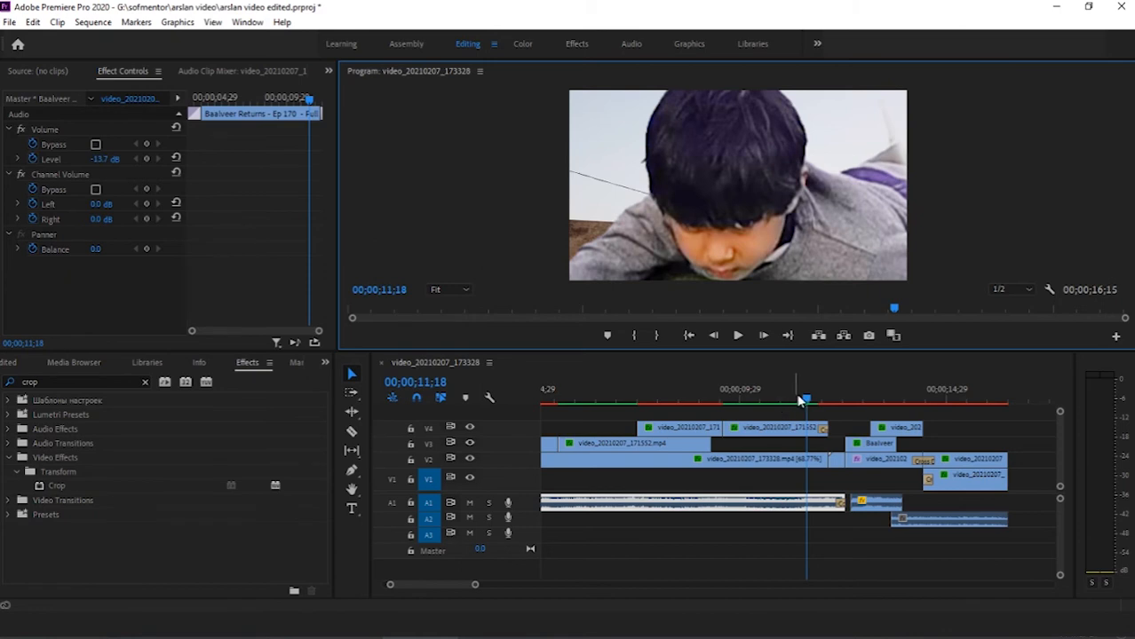
click(736, 338)
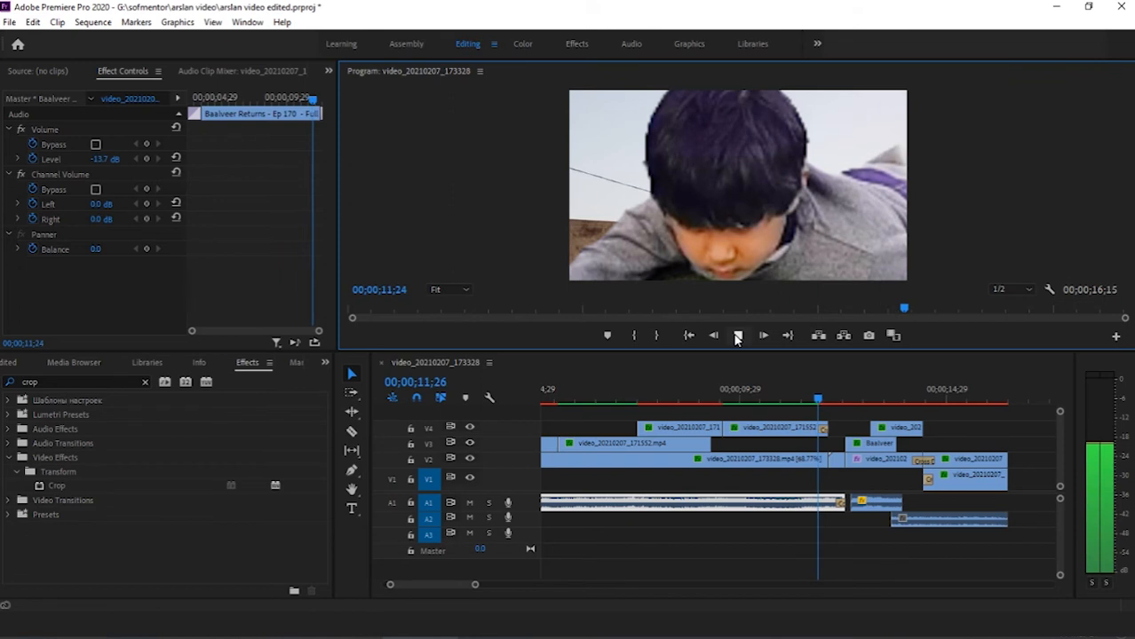
click(736, 337)
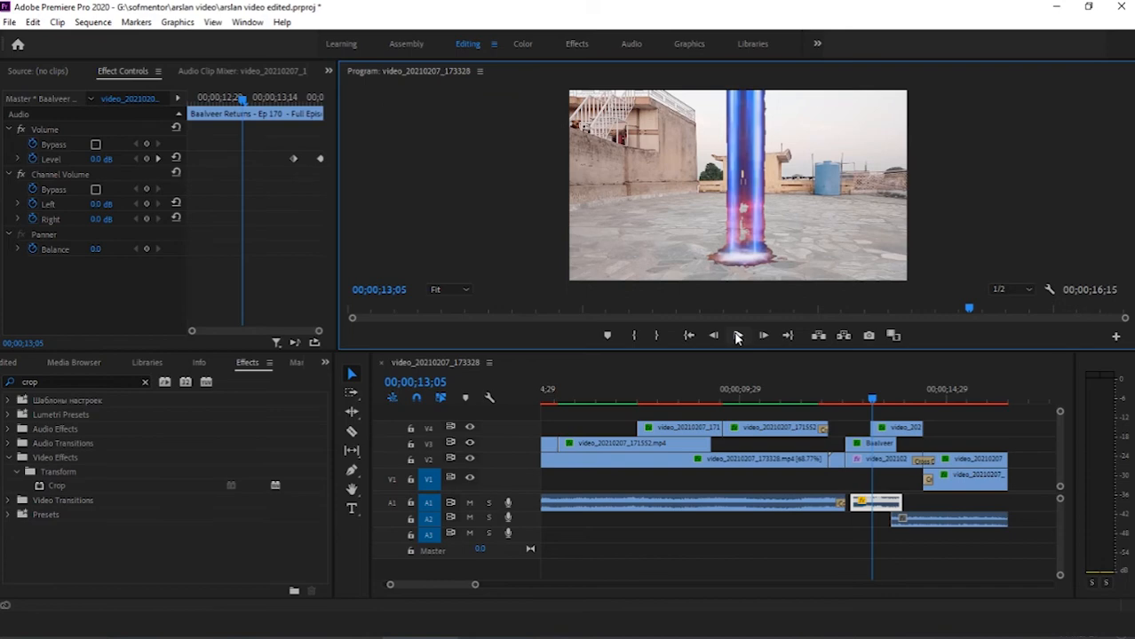
click(736, 337)
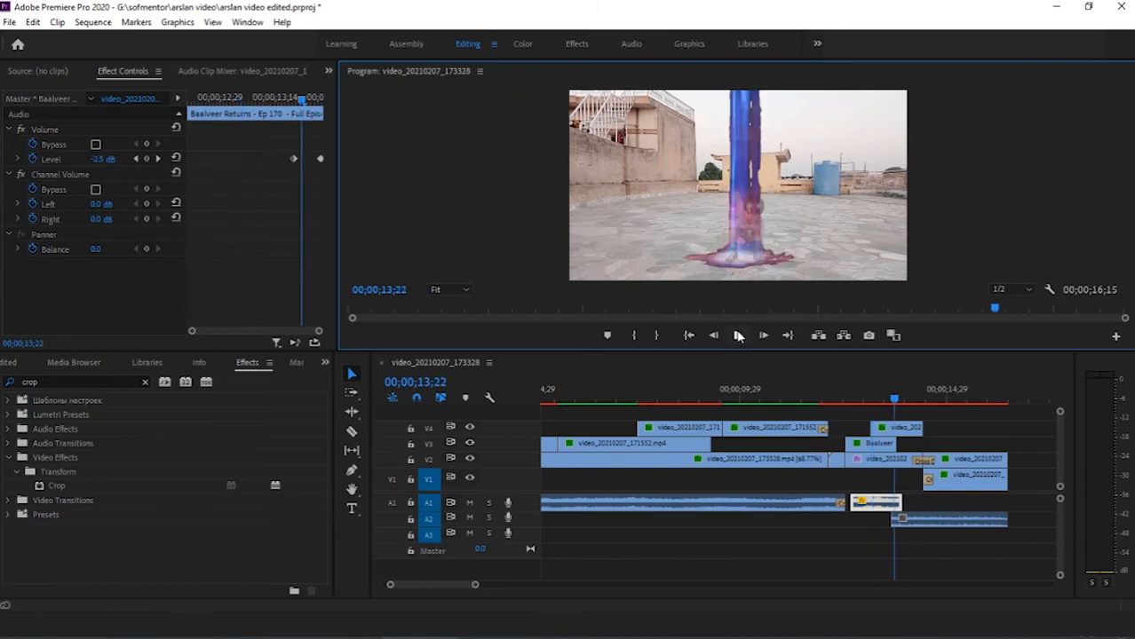
Step: Stop playback at the landing cut and remove the Cross Dissolve on V2 and the transition at the start of the V1 clip
click(738, 336)
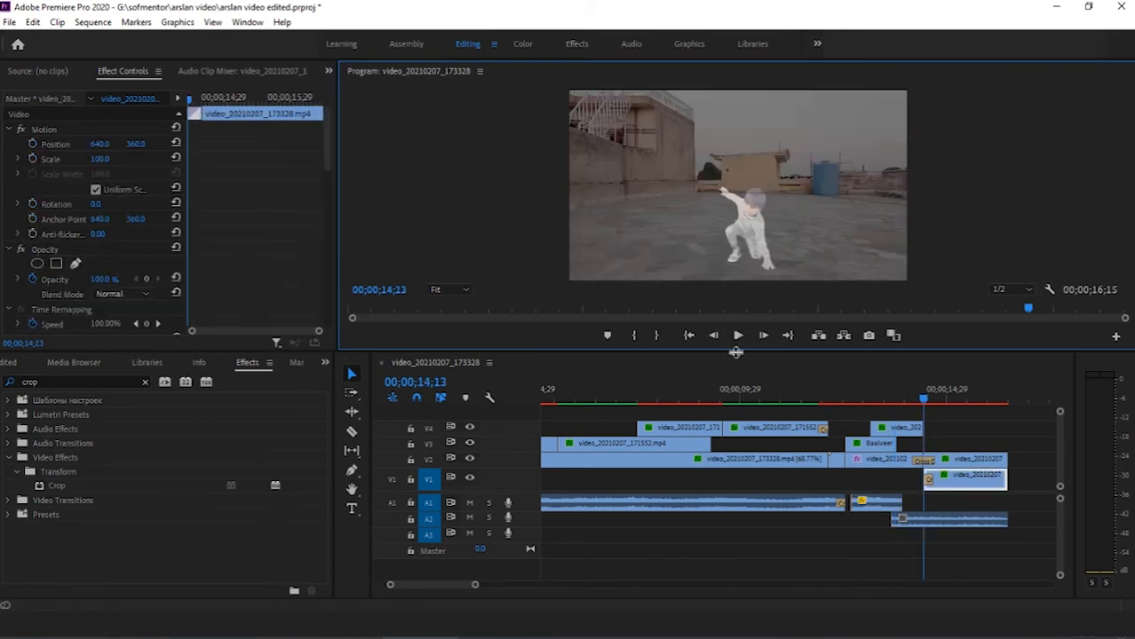
right_click(923, 462)
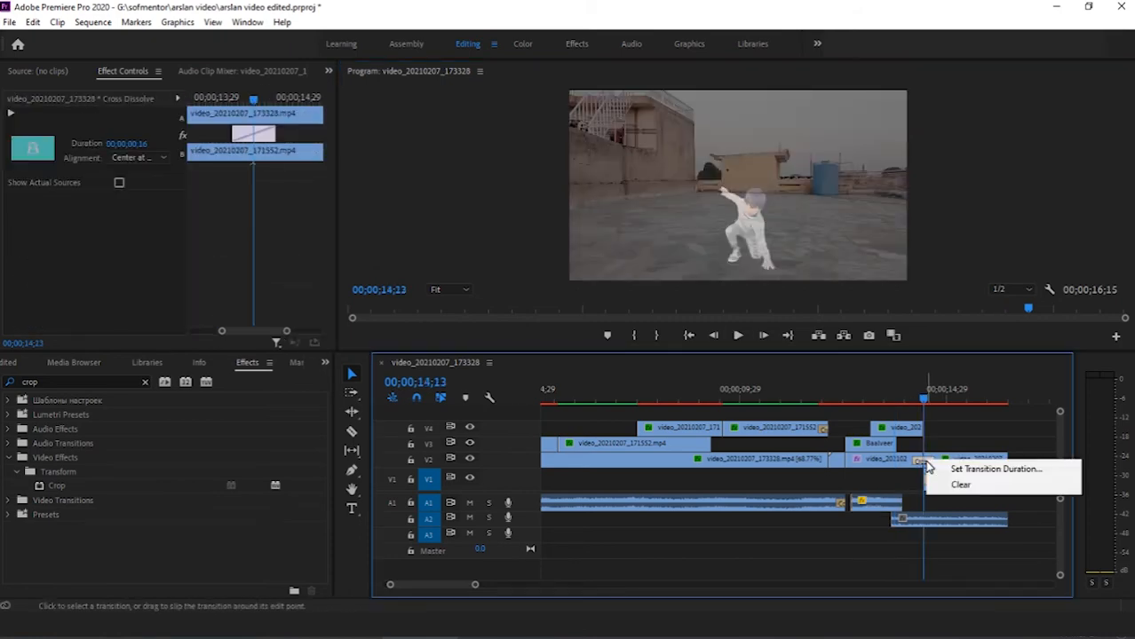
click(961, 484)
right_click(929, 481)
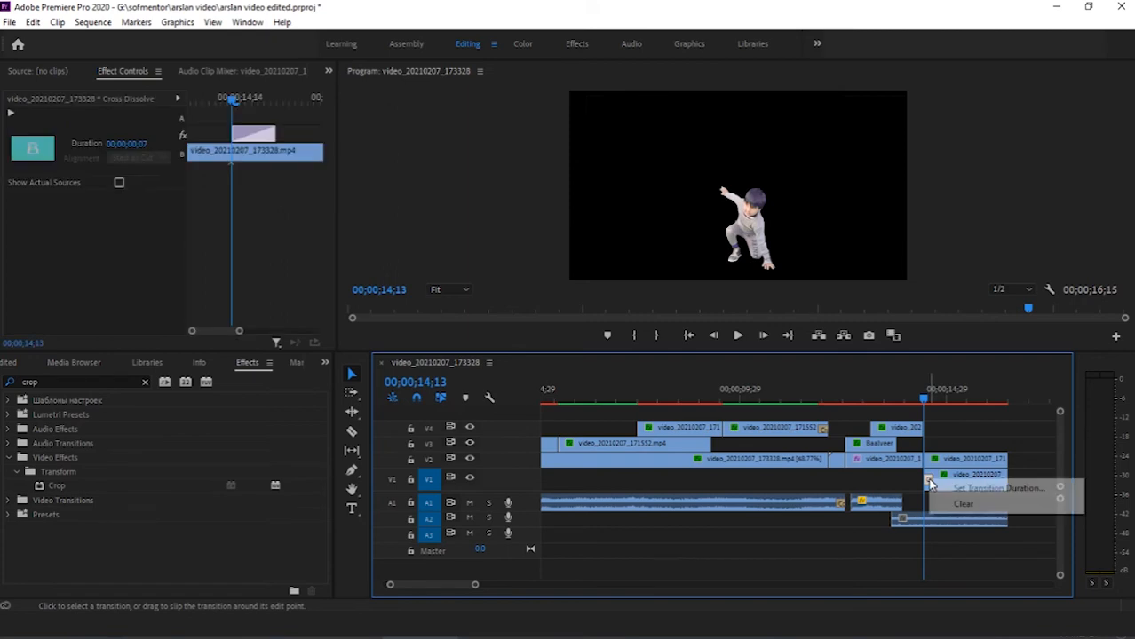
click(963, 503)
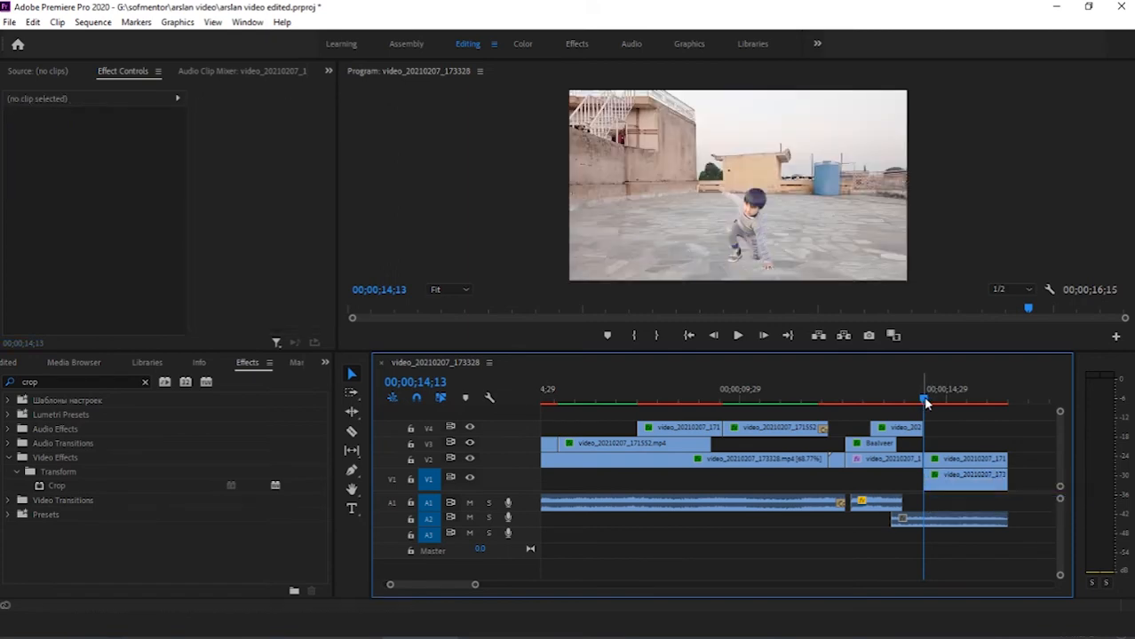
Step: Enlarge the Program monitor, scrub back through the landing to 00;00;13;13 and inspect the Baalveer light-beam clip on V3
mouse_move(926, 404)
mouse_down()
mouse_move(835, 410)
mouse_move(852, 414)
mouse_move(838, 419)
mouse_up()
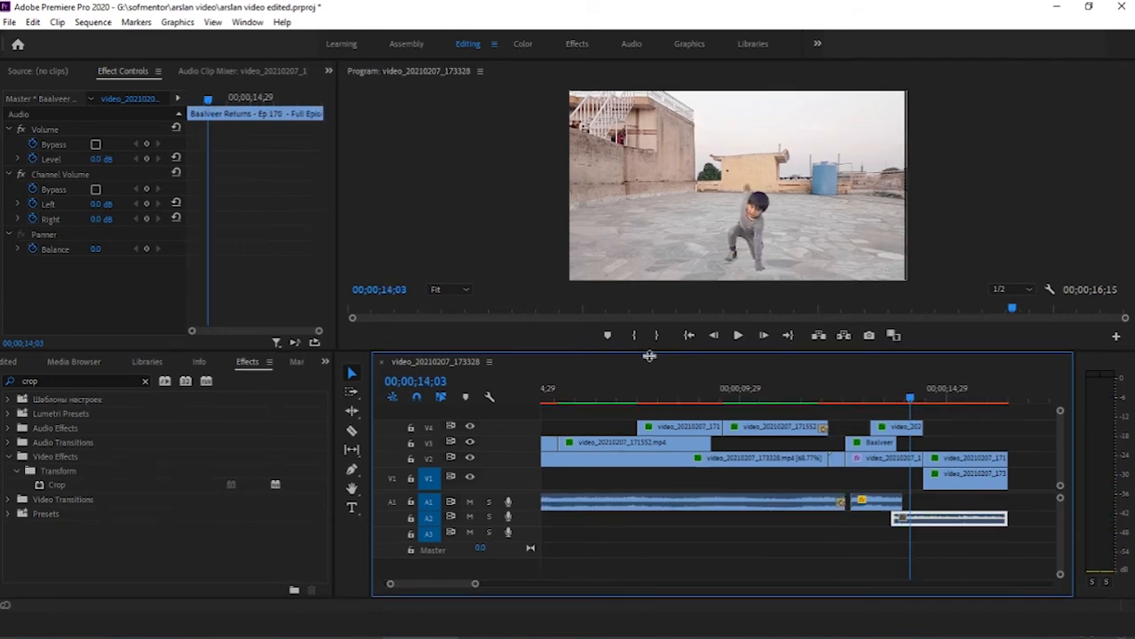
drag(650, 354, 668, 374)
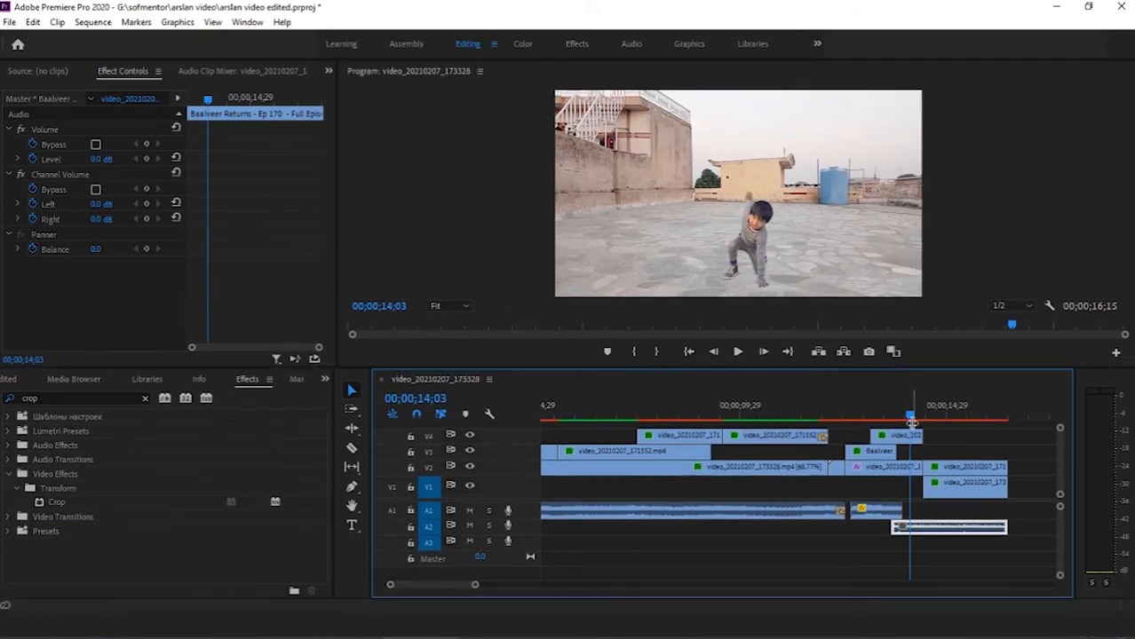
drag(910, 416, 882, 425)
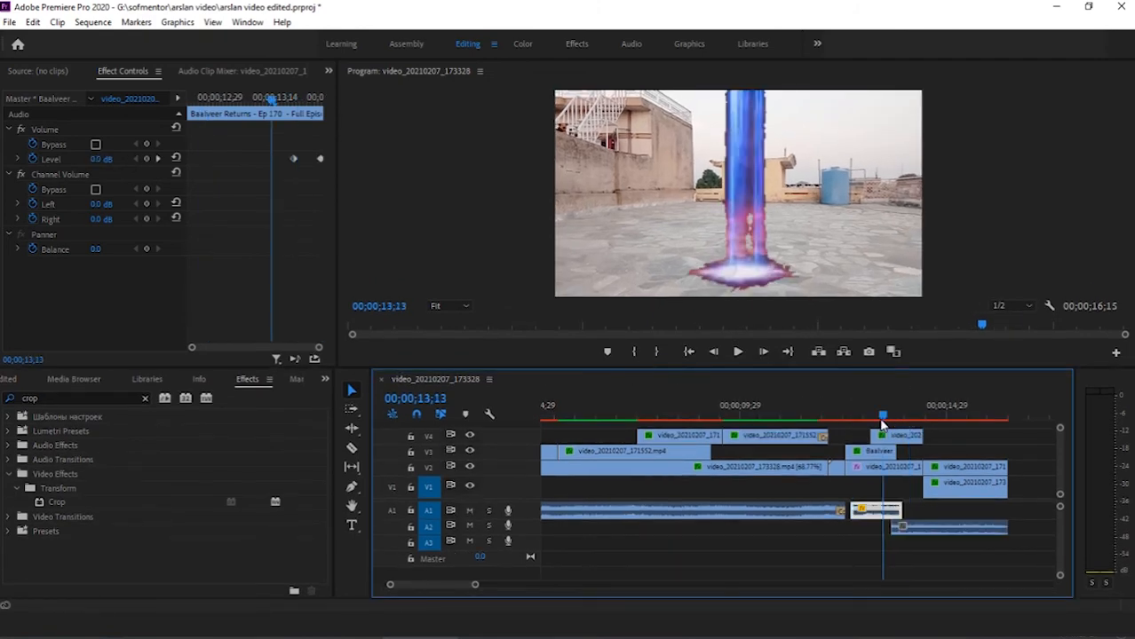
click(876, 451)
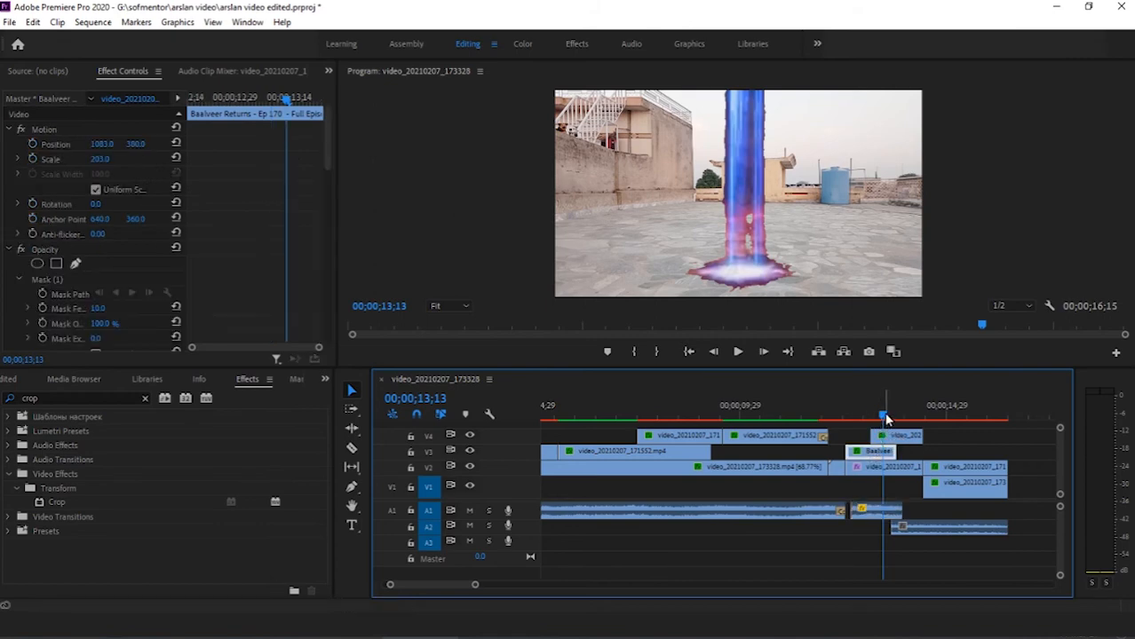
Step: Move the V4 landing clip and the V3 Baalveer clip later to view the bare rooftop at 00;00;13;09, and undo the move
click(879, 416)
drag(880, 421, 969, 441)
click(882, 467)
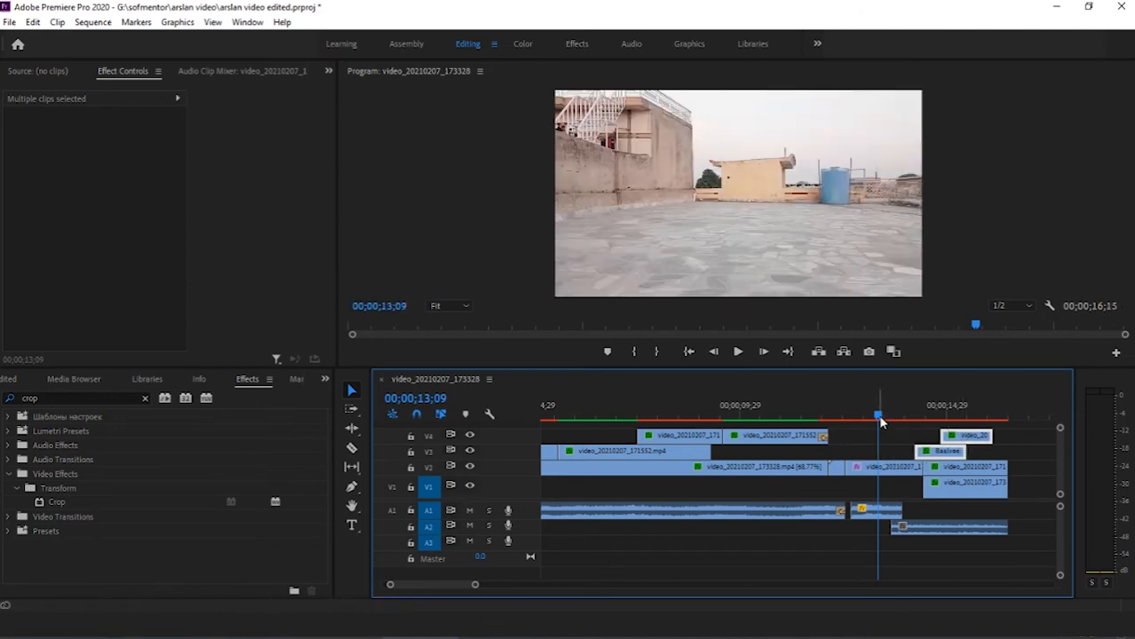
mouse_move(879, 418)
mouse_down()
mouse_move(860, 419)
mouse_move(877, 417)
mouse_up()
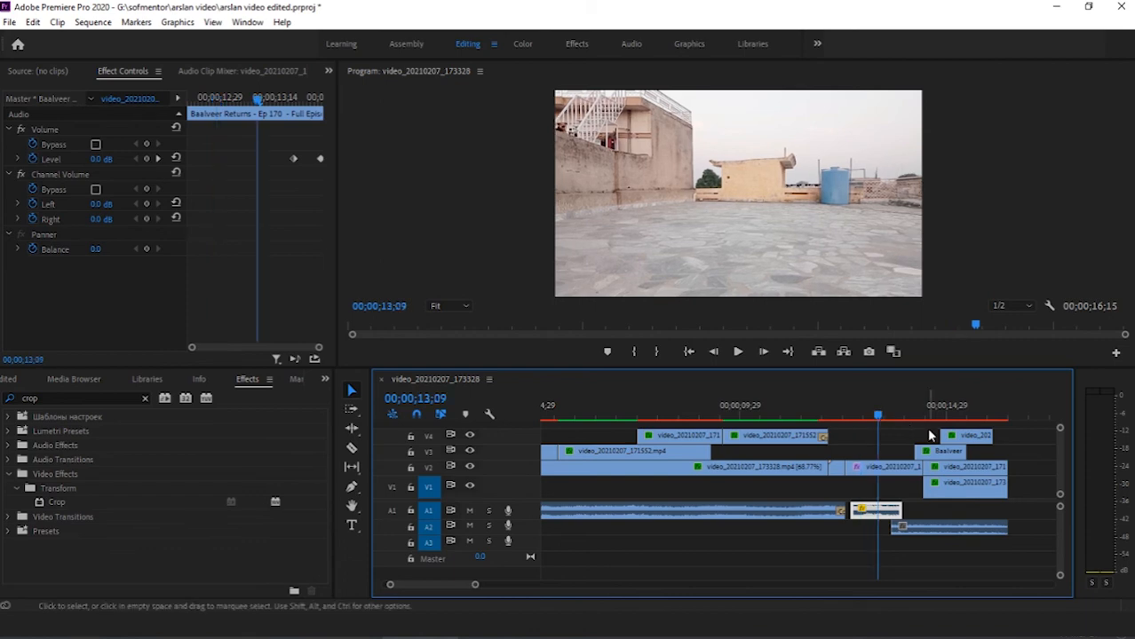
key(ctrl+z)
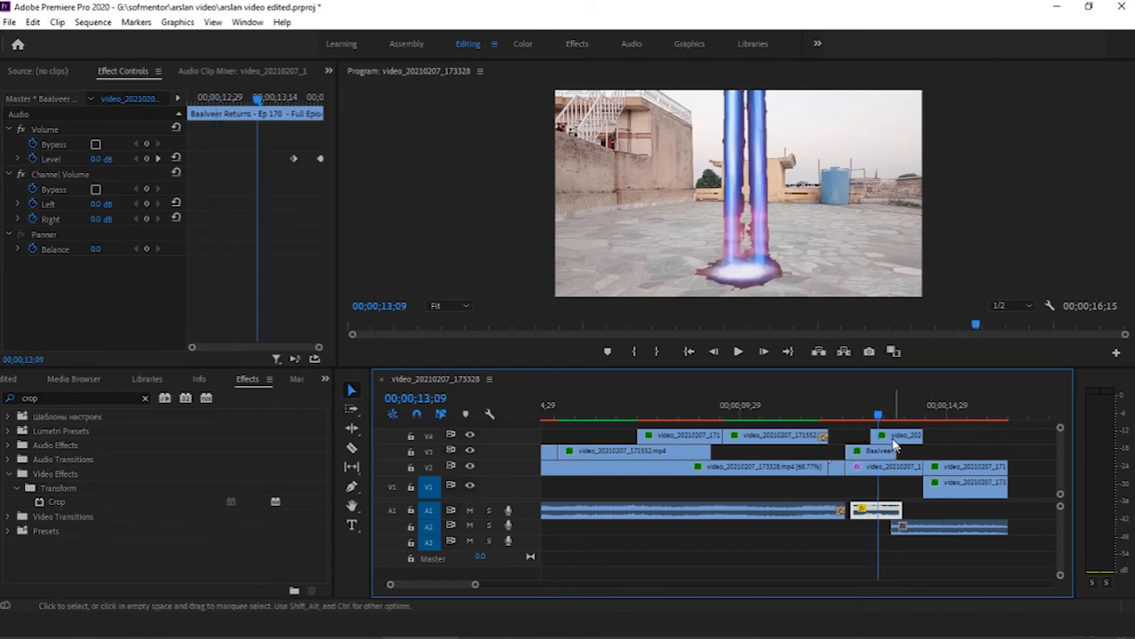
Step: Review the Baalveer light beam from 00;00;12;25 and play the V4 landing clip from 00;00;13;15 to examine the boy's appearance
click(857, 417)
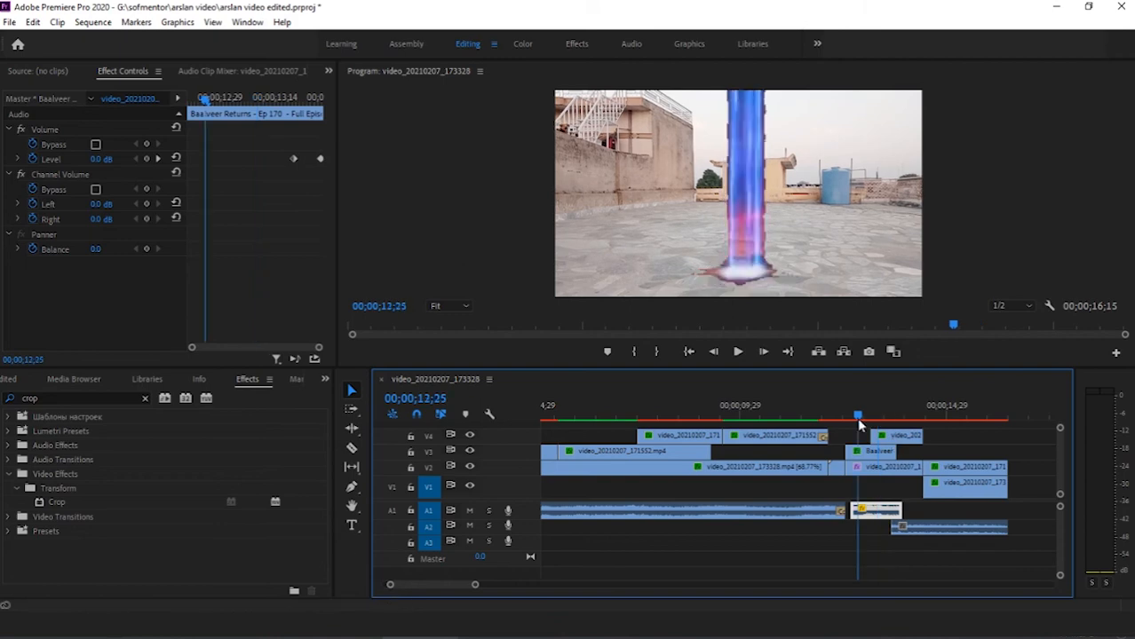
click(866, 453)
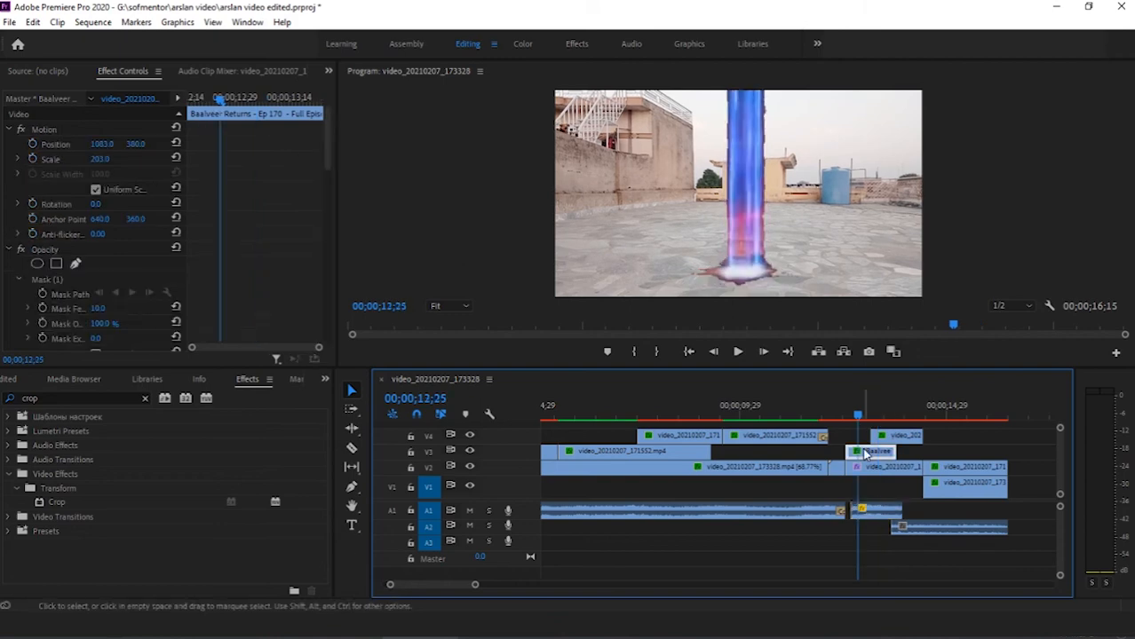
click(886, 416)
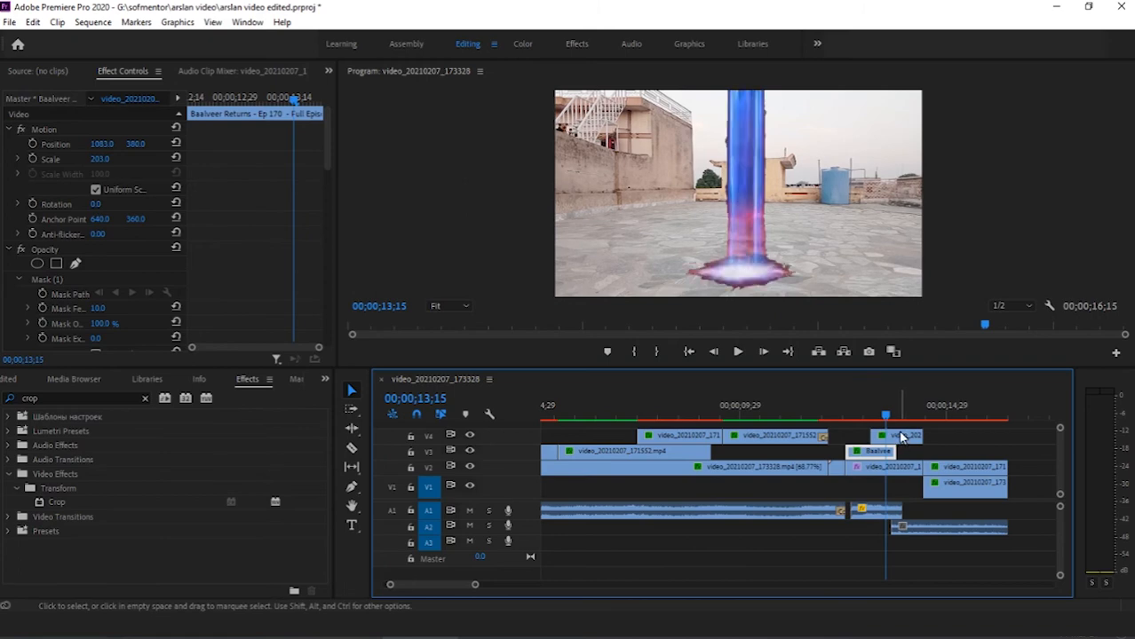
click(901, 437)
key(space)
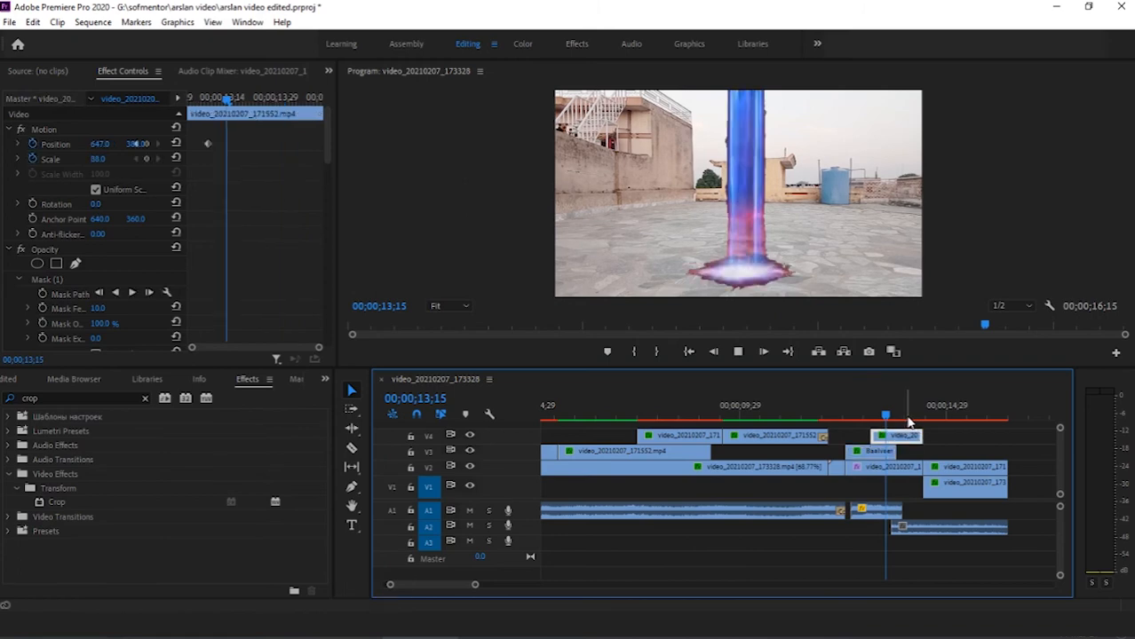
key(space)
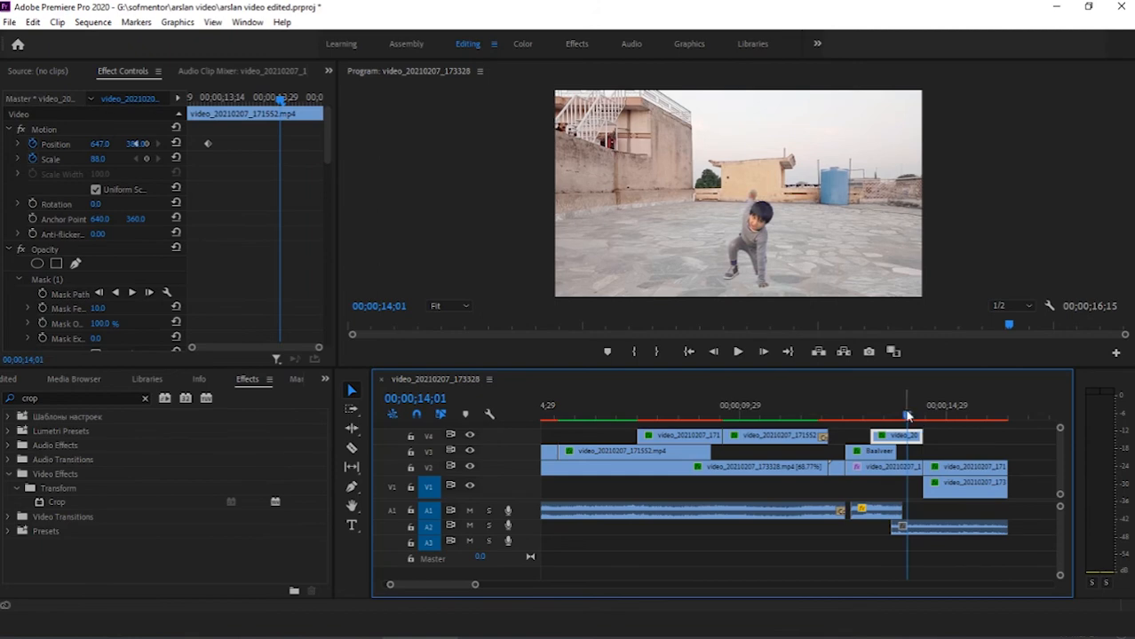
drag(907, 417, 899, 417)
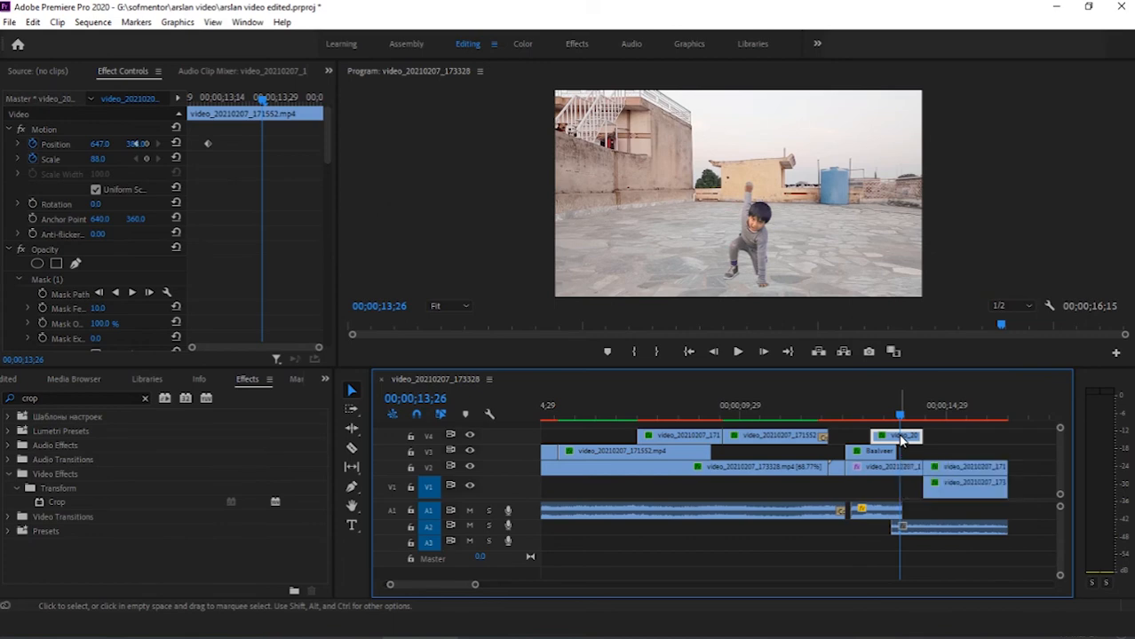
Step: Split the V4 landing clip at 00;00;13;21 and reset the first part's Opacity to 100%, undoing and repeating the reset to compare
click(891, 418)
click(892, 419)
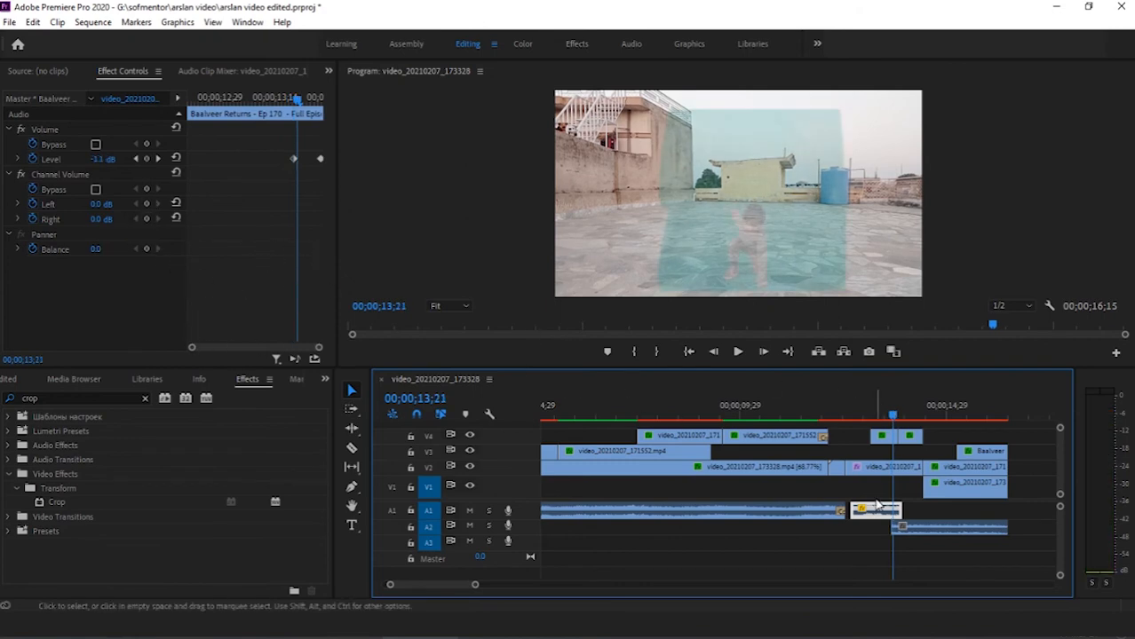
click(881, 435)
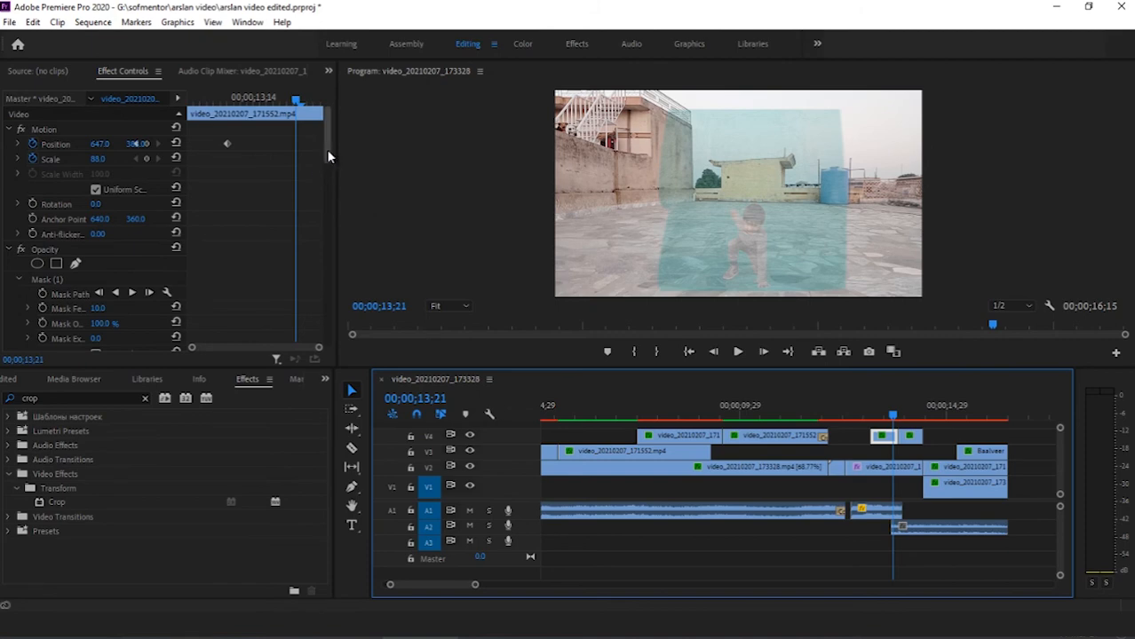
drag(326, 149, 323, 188)
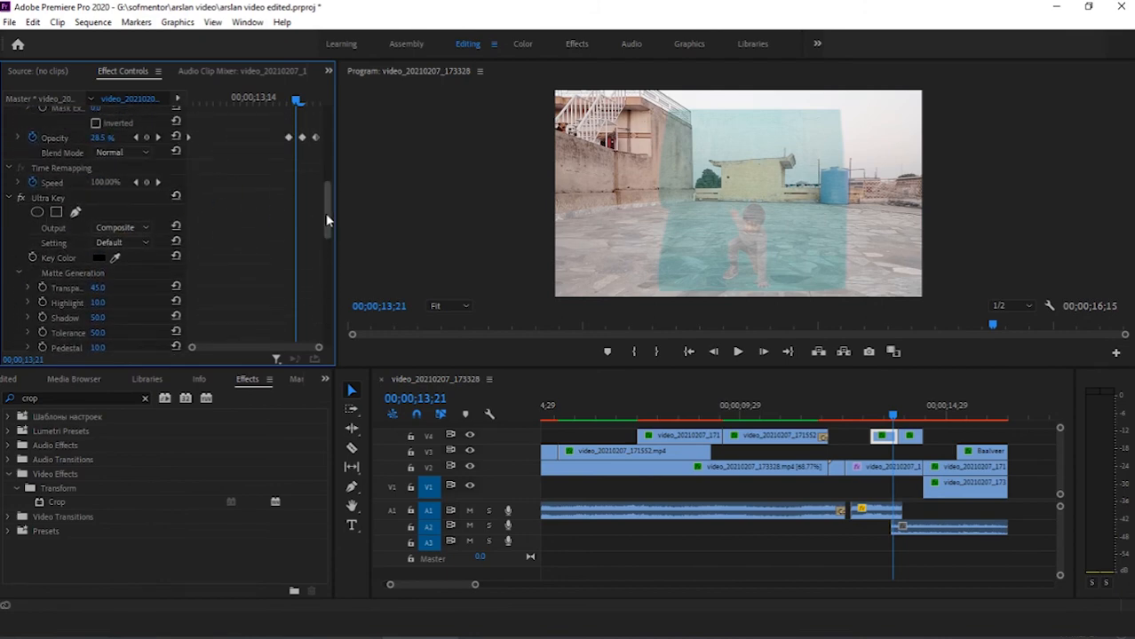
click(177, 137)
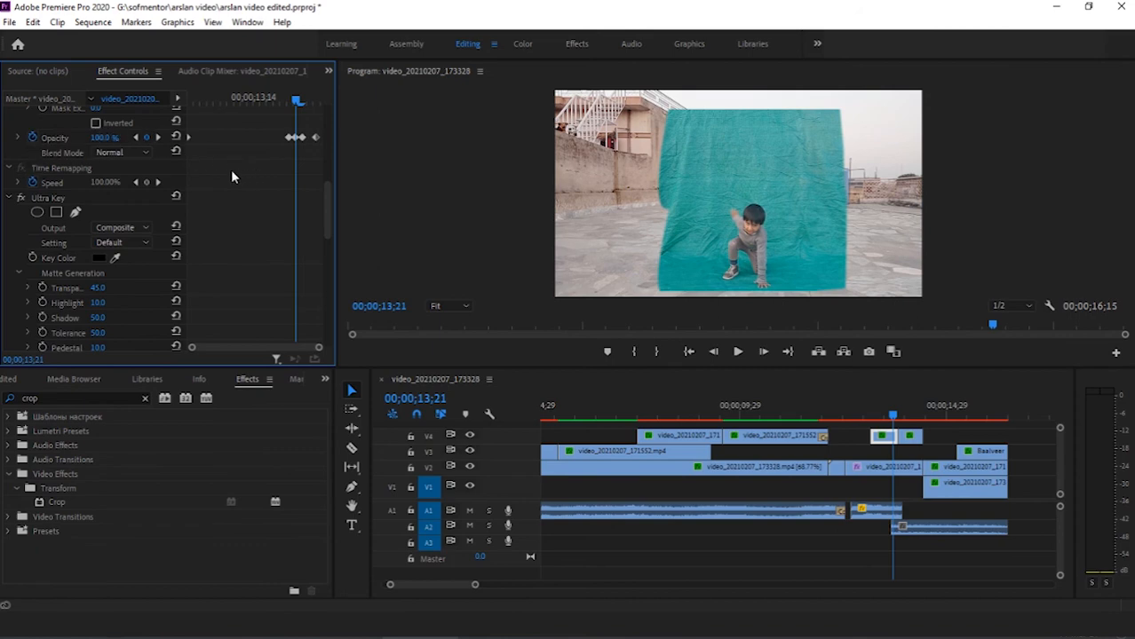
key(ctrl+z)
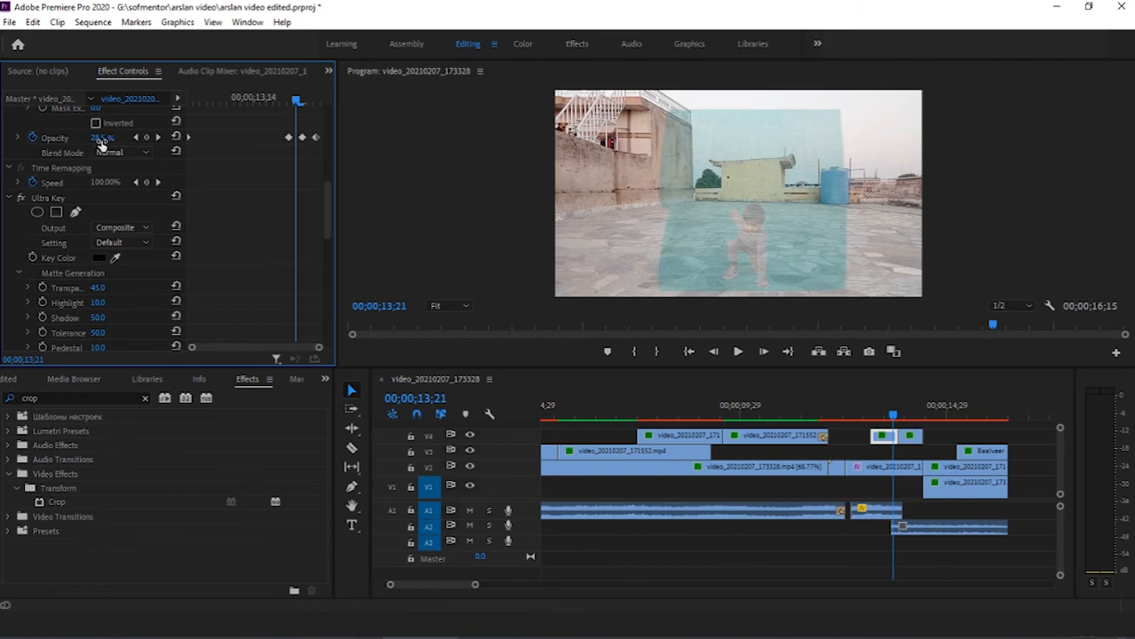
click(177, 137)
drag(328, 204, 324, 183)
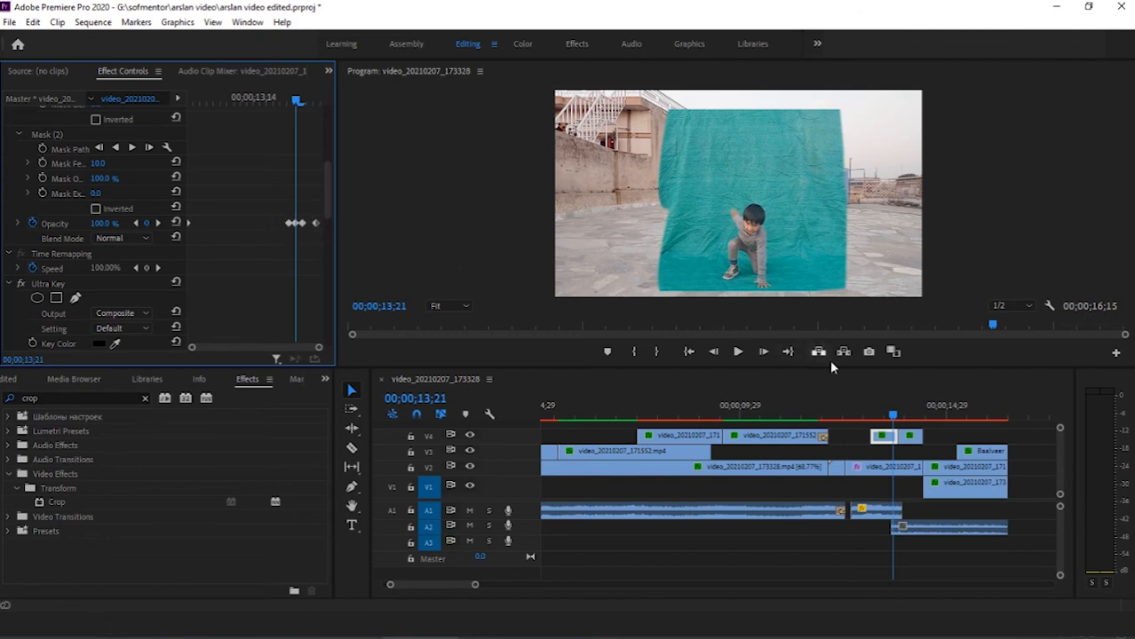
Step: Scrub between 00;00;13;08 and 00;00;13;21 to check how the green-screen footage fades in over the rooftop
drag(892, 415, 876, 415)
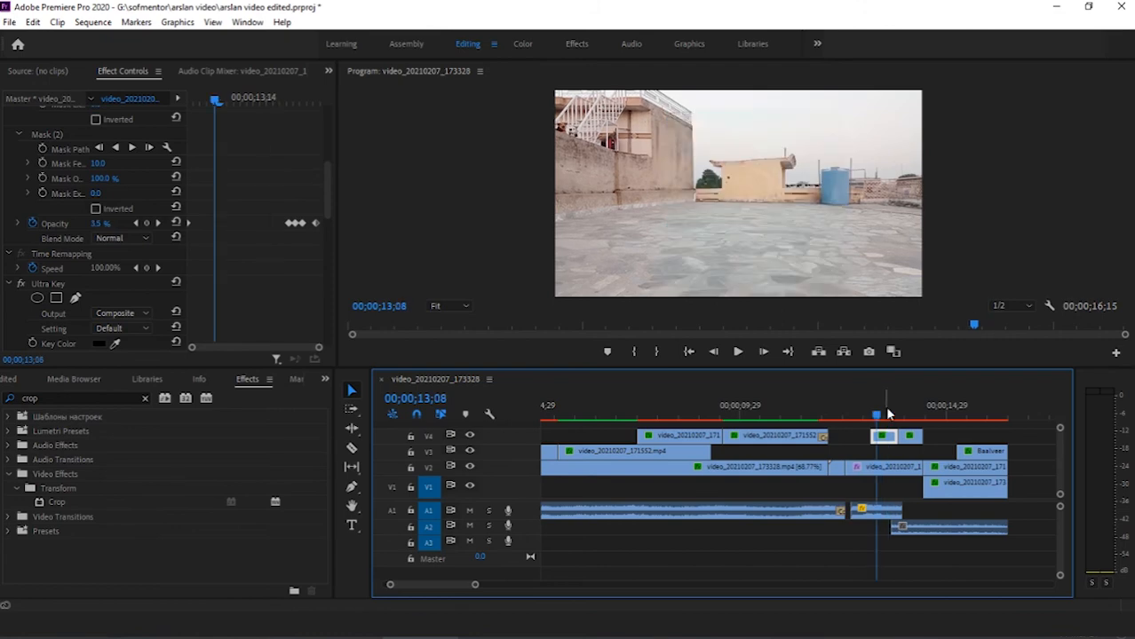
click(877, 418)
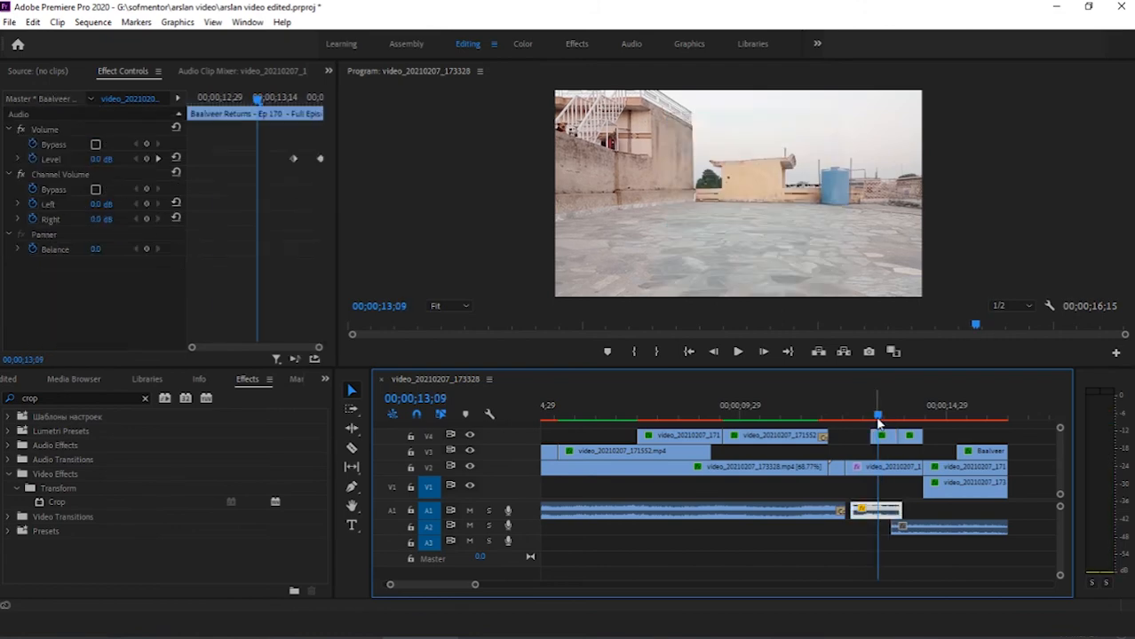
drag(877, 422, 892, 416)
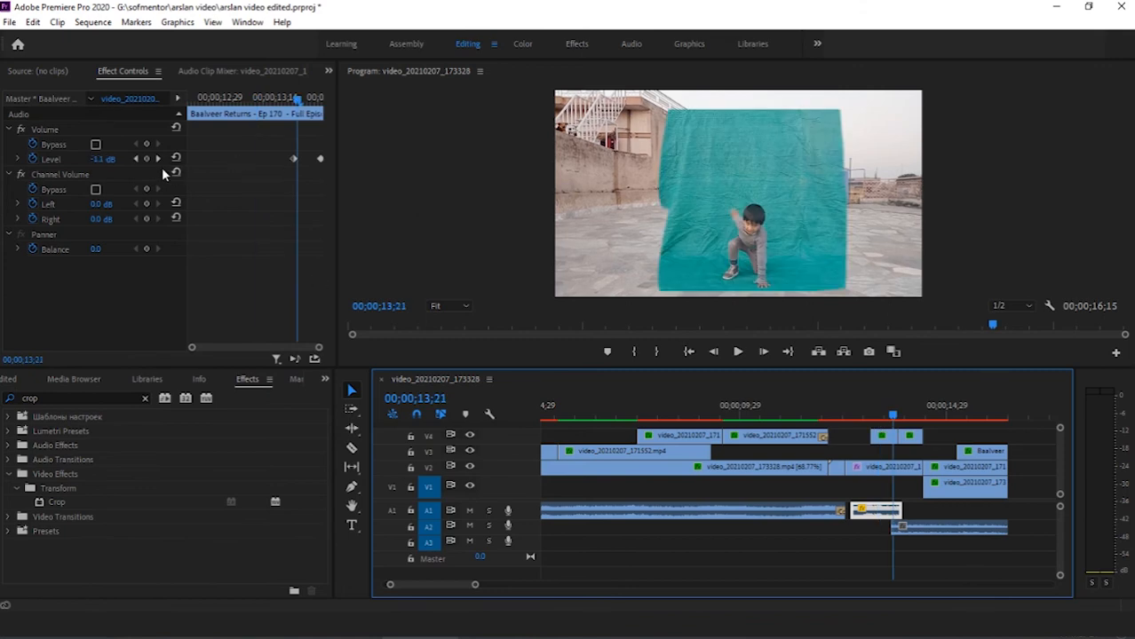
Step: Delete the Opacity keyframes of the first V4 landing part and reset its Opacity to 100%
click(888, 438)
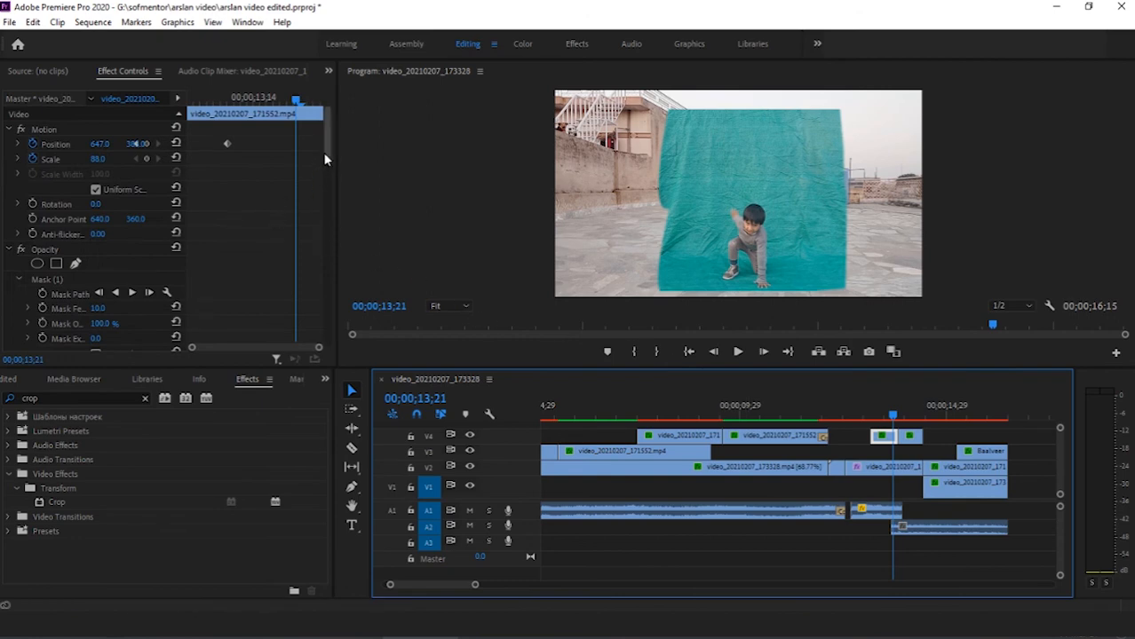
drag(325, 153, 335, 184)
scroll(329, 188, down, 3)
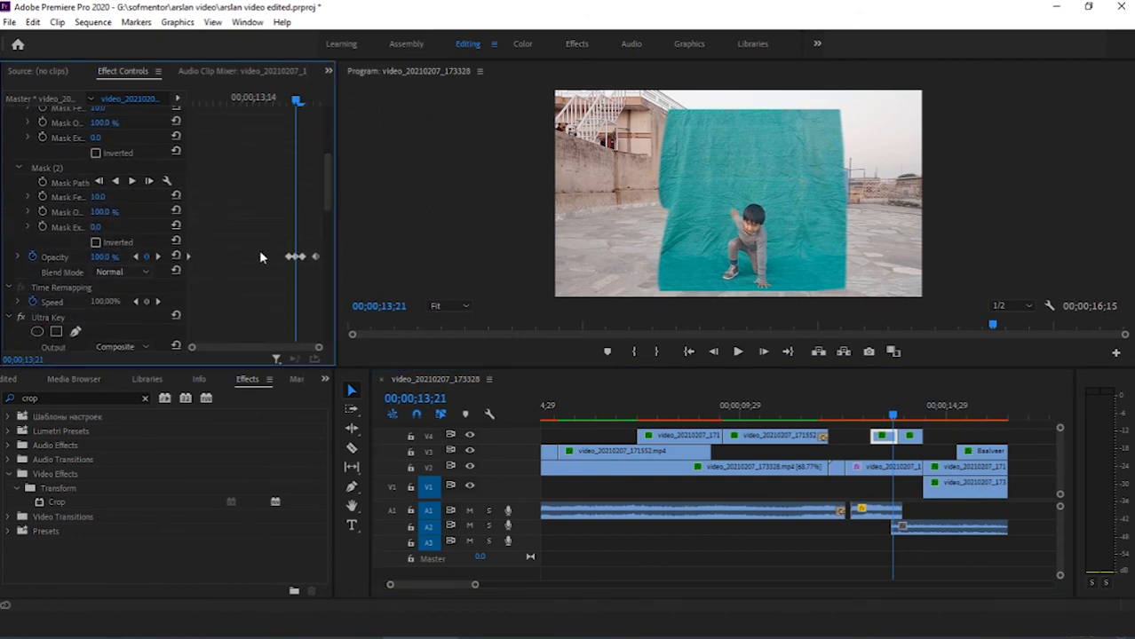
drag(295, 256, 318, 270)
right_click(301, 261)
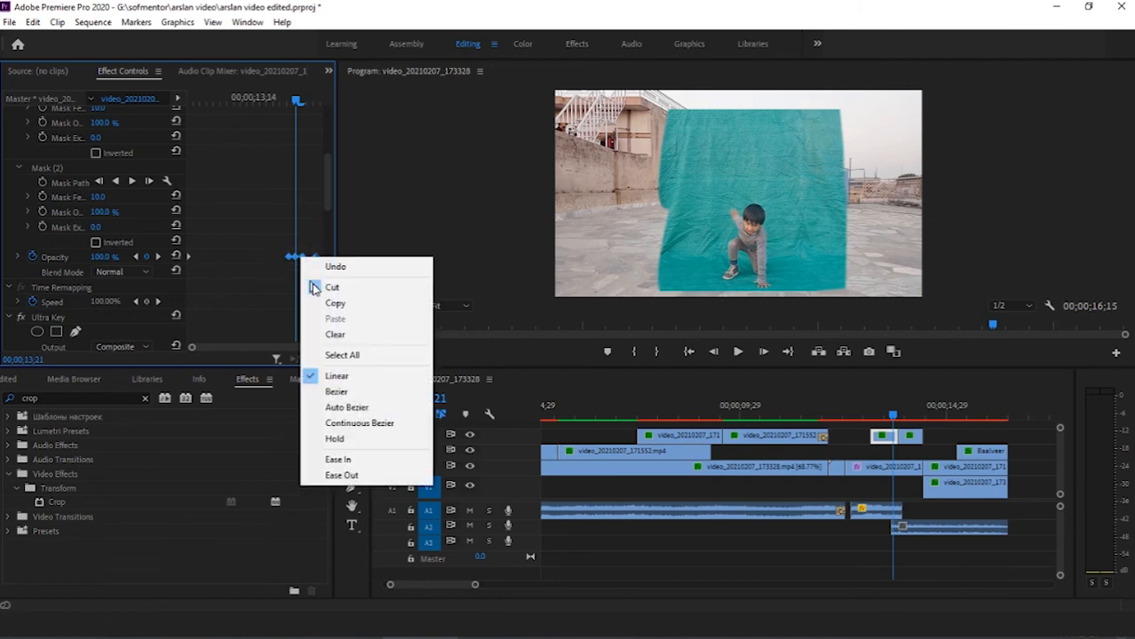
click(257, 250)
drag(264, 240, 316, 265)
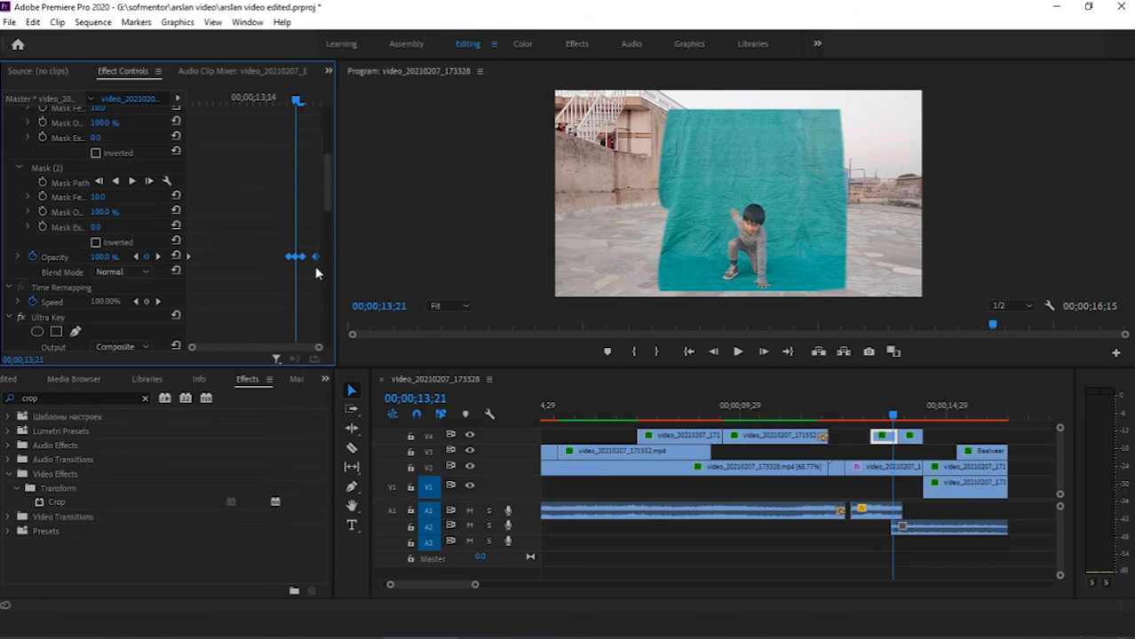
key(Delete)
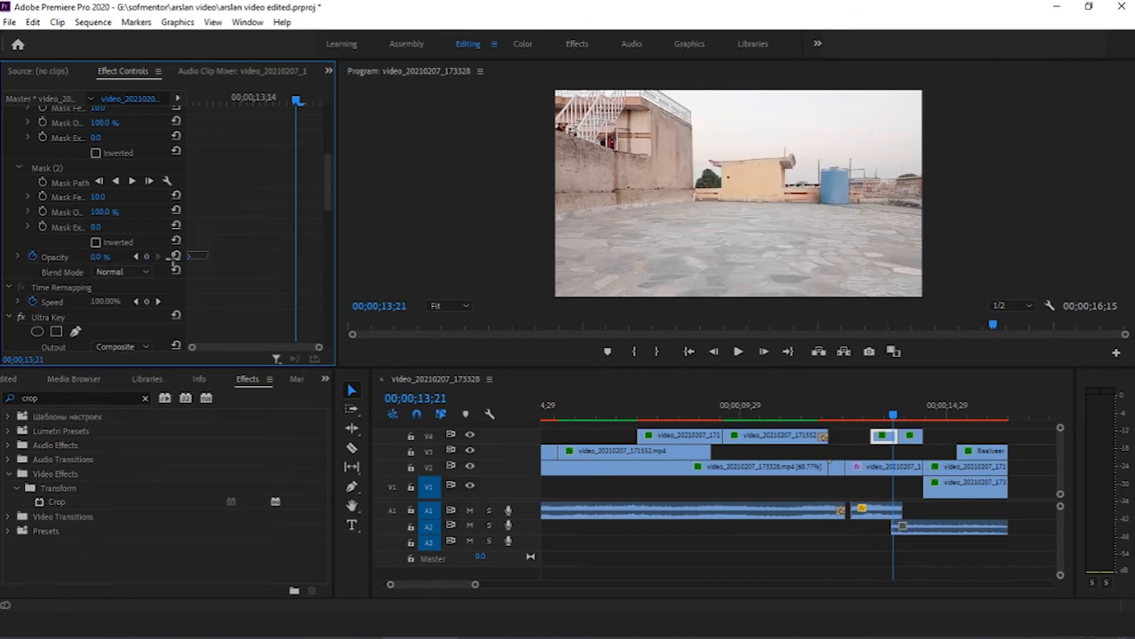
click(175, 257)
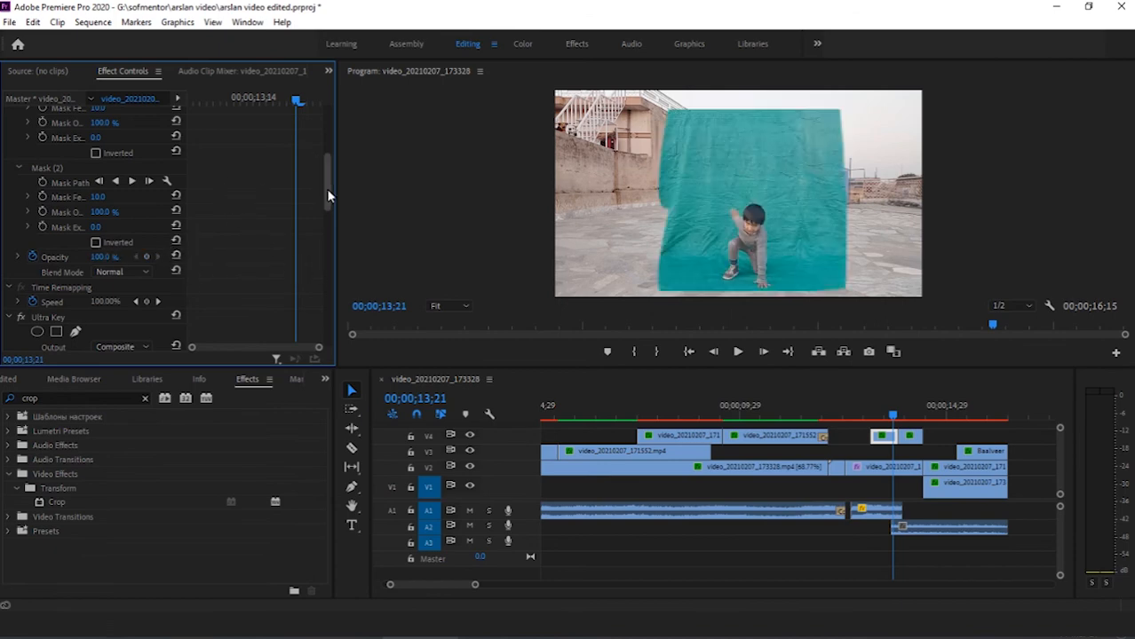
Step: Reset the first V4 landing part's Position to 640, 360 and Scale to 100, and turn off its Position keyframing
drag(326, 188, 324, 125)
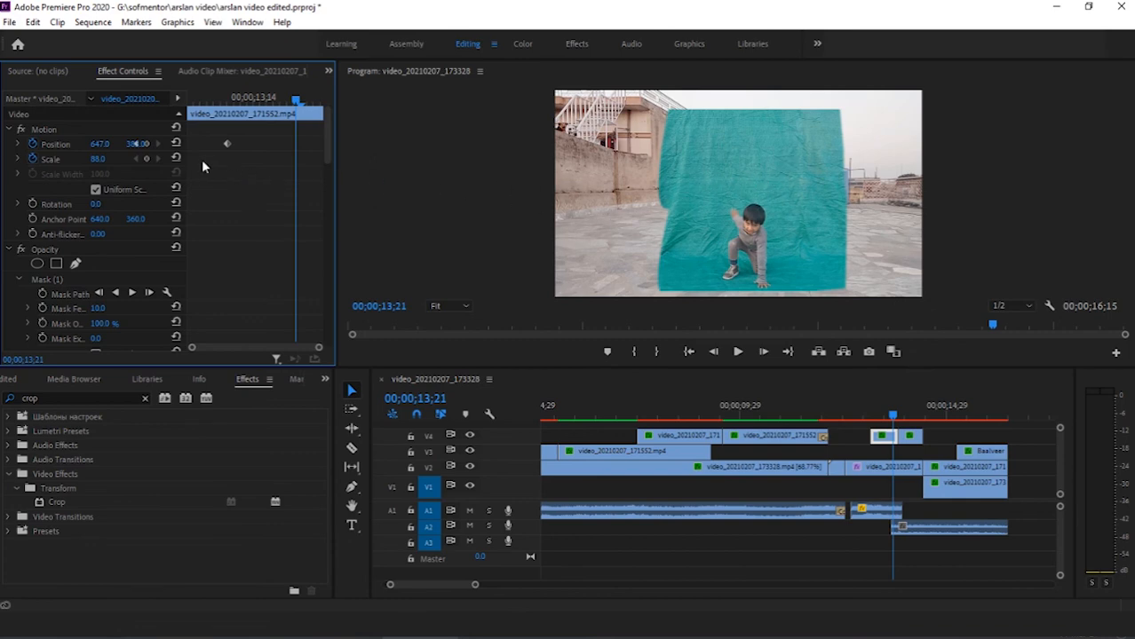
click(176, 129)
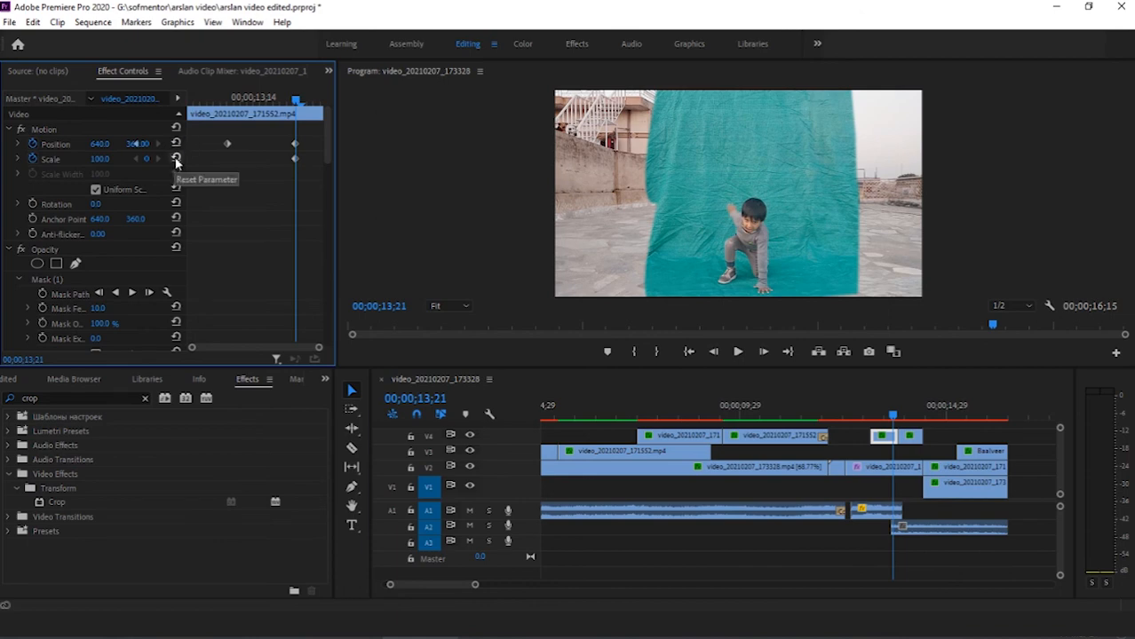
click(33, 144)
click(615, 330)
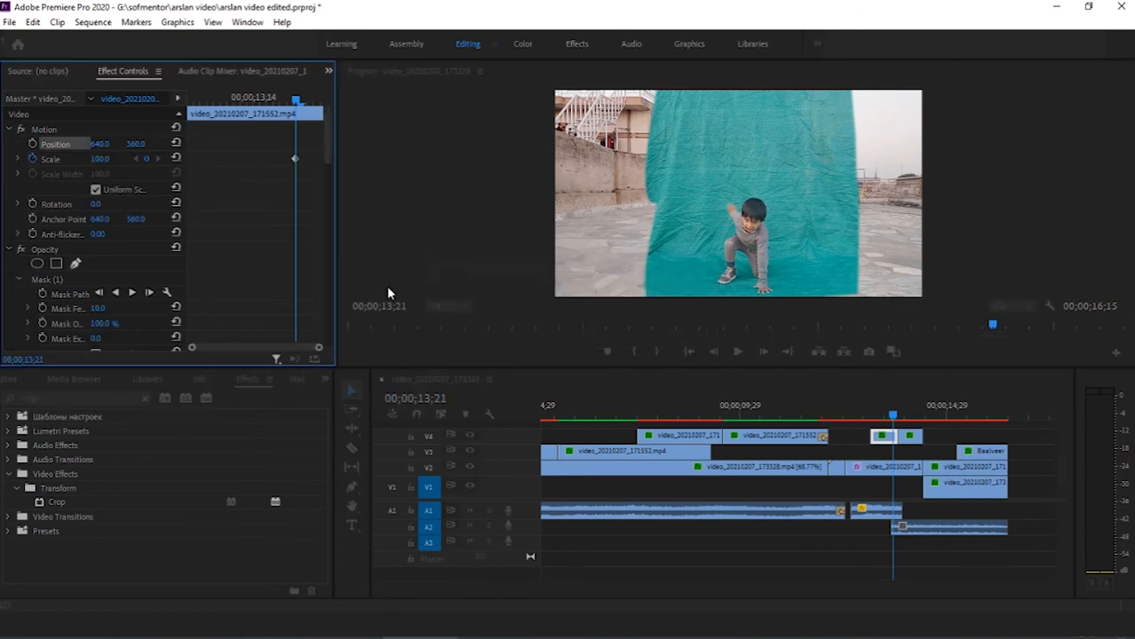
Step: Turn off Scale keyframing on the first V4 landing part, deleting its existing keyframes, and scrub back through the clip
click(33, 158)
click(635, 331)
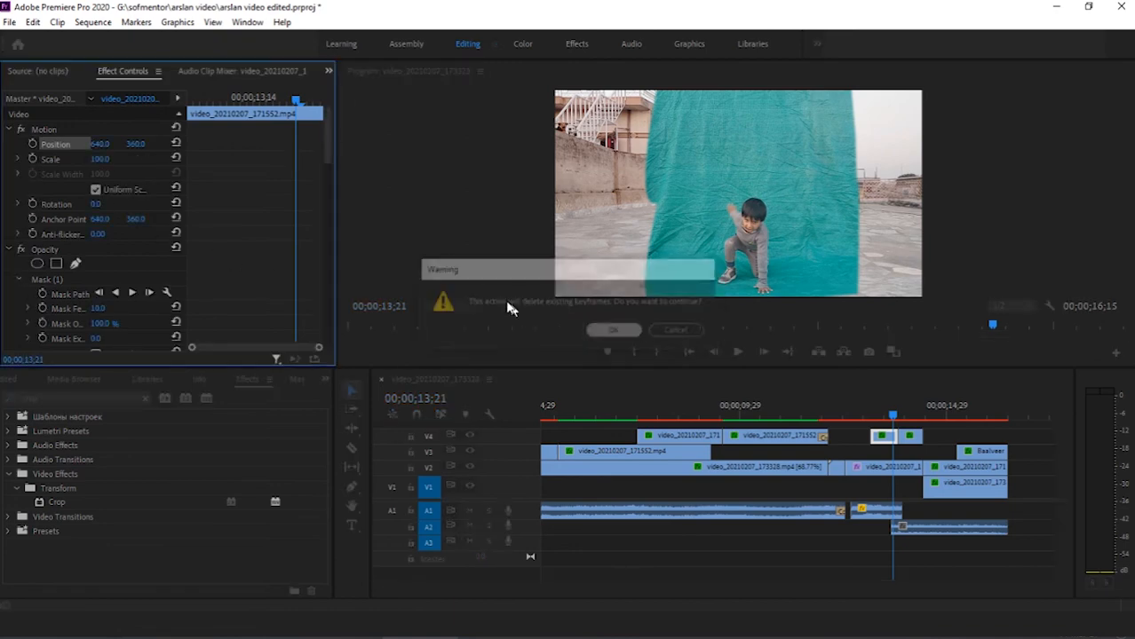
drag(292, 105, 239, 104)
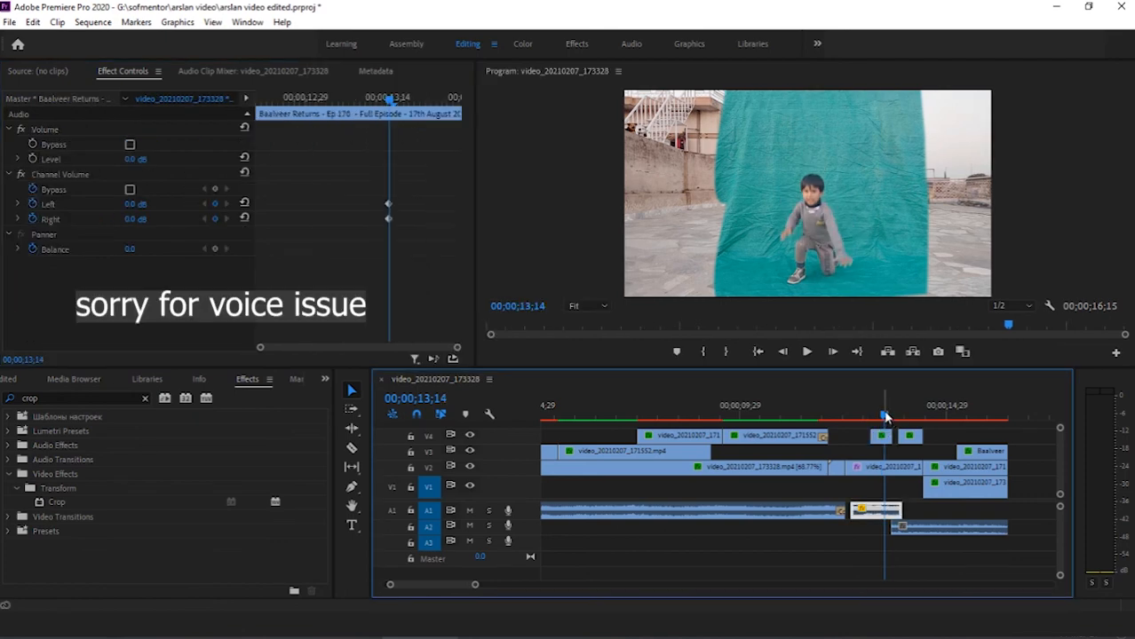
Step: Scrub back to 00;00;13;04 and play the landing repeatedly to review the unkeyed green-screen footage
drag(885, 414, 879, 419)
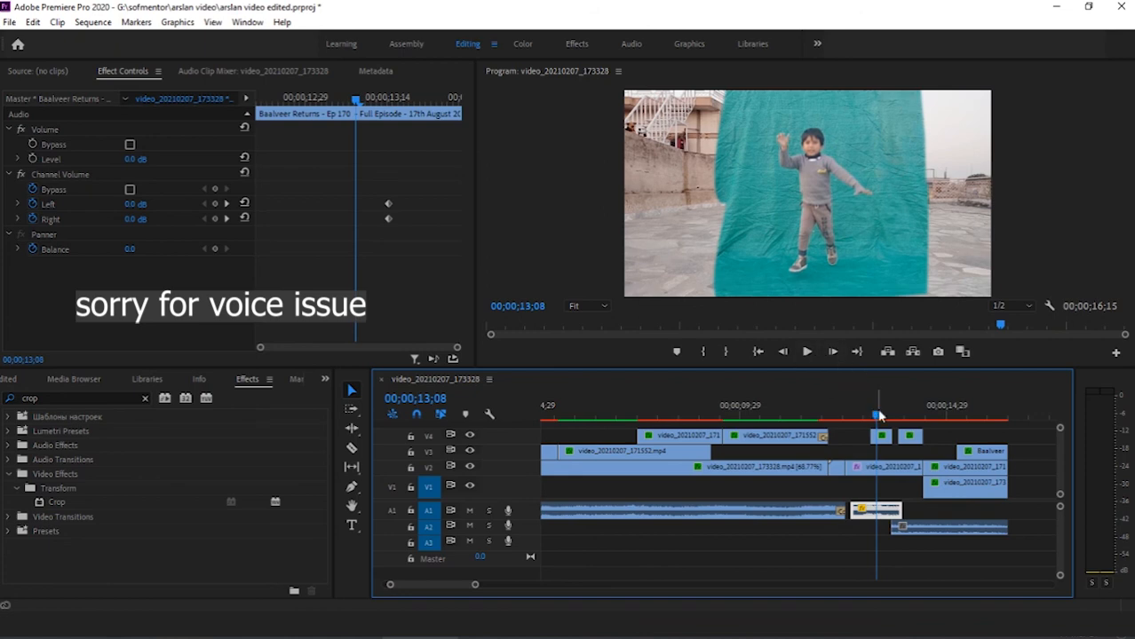
click(872, 417)
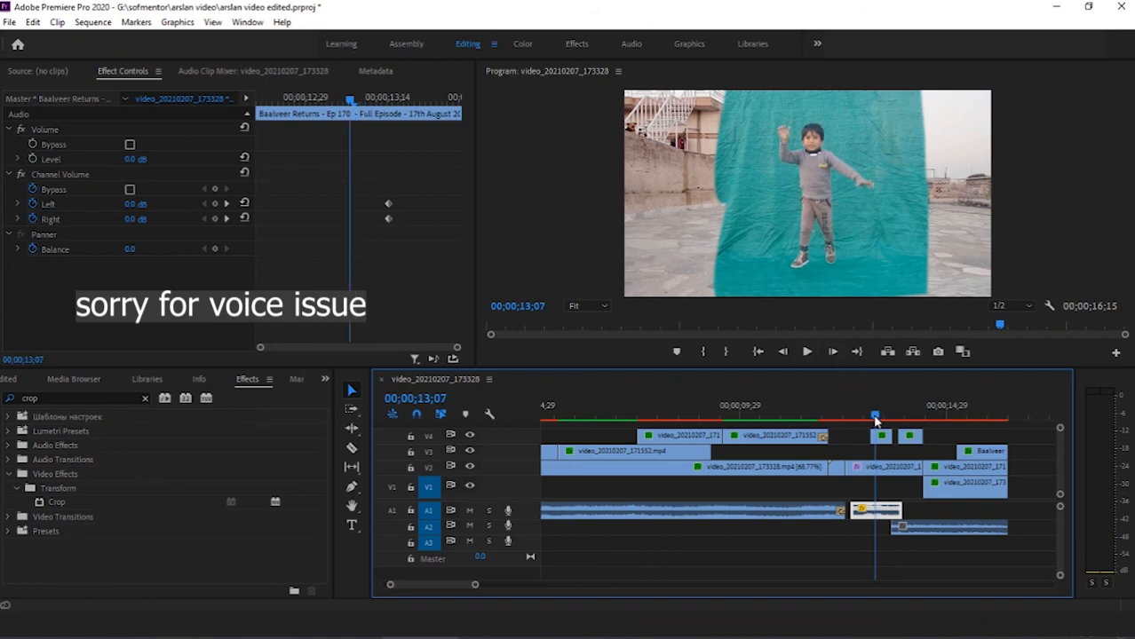
mouse_move(874, 421)
mouse_down()
mouse_move(886, 421)
mouse_move(871, 422)
mouse_up()
click(806, 352)
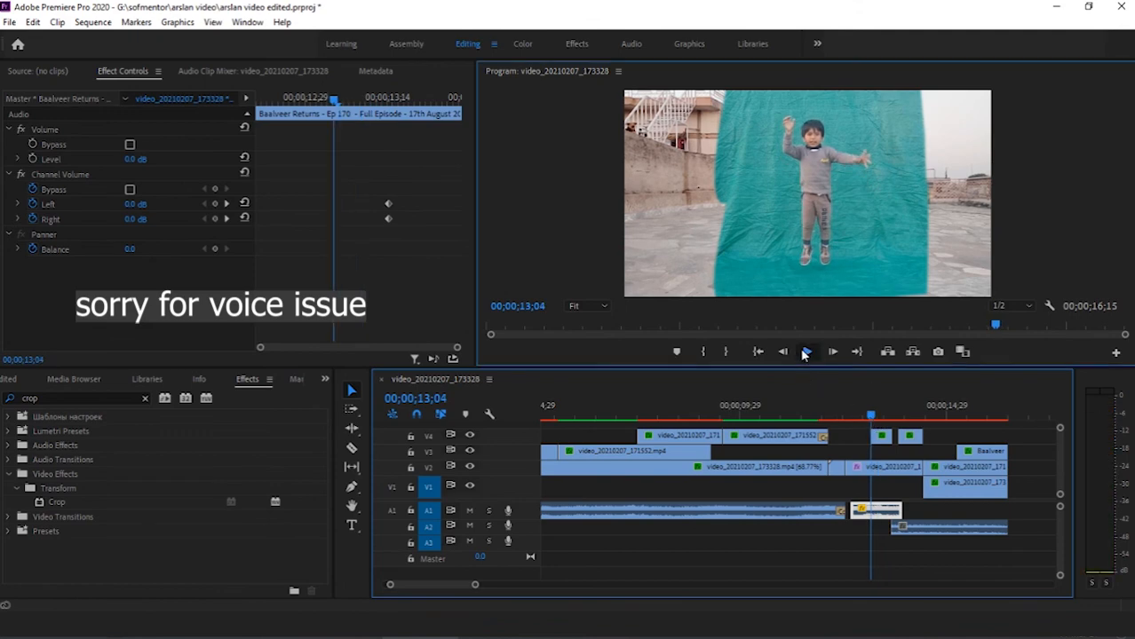
click(806, 352)
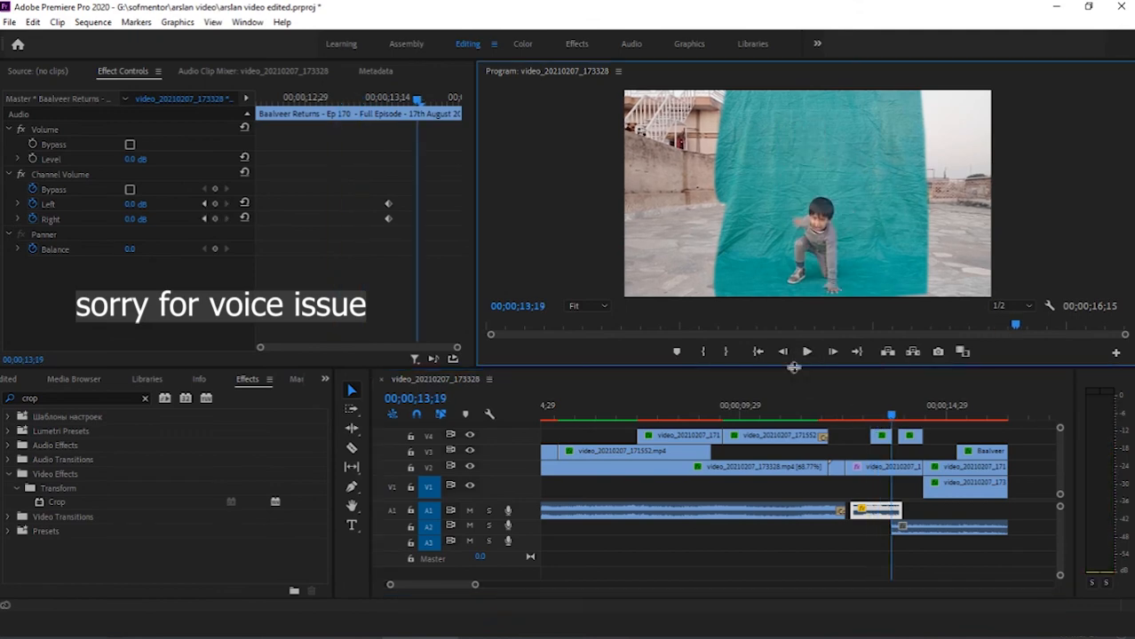
click(874, 417)
click(807, 352)
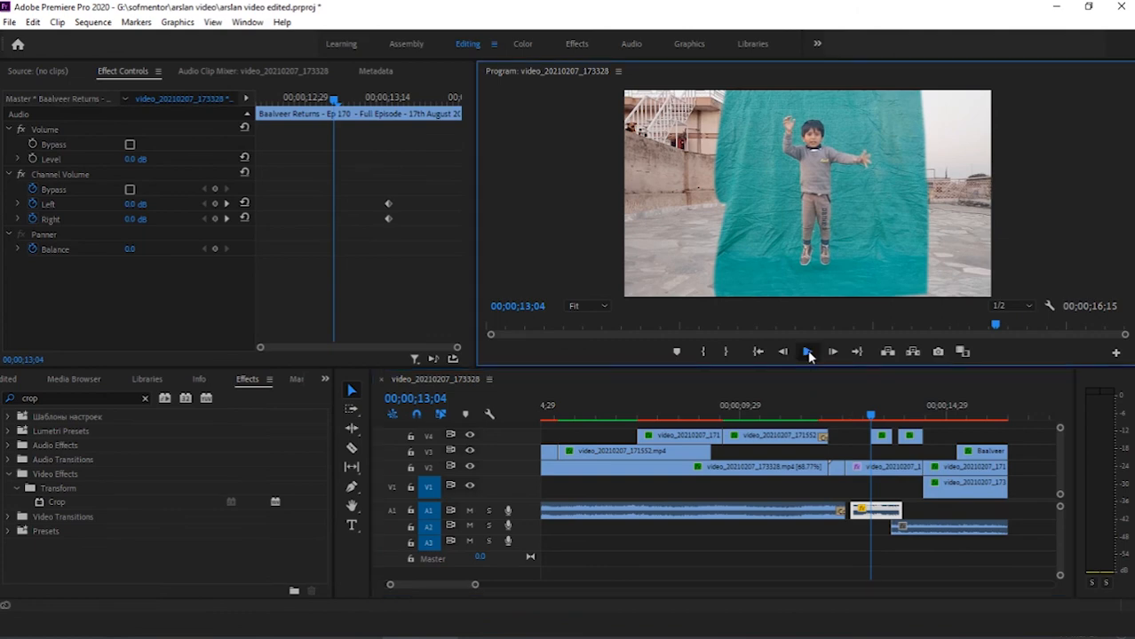
Step: Move the second V4 landing part earlier to close the gap after the first part, and check the frame at 00;00;13;29
click(909, 439)
drag(908, 441, 903, 441)
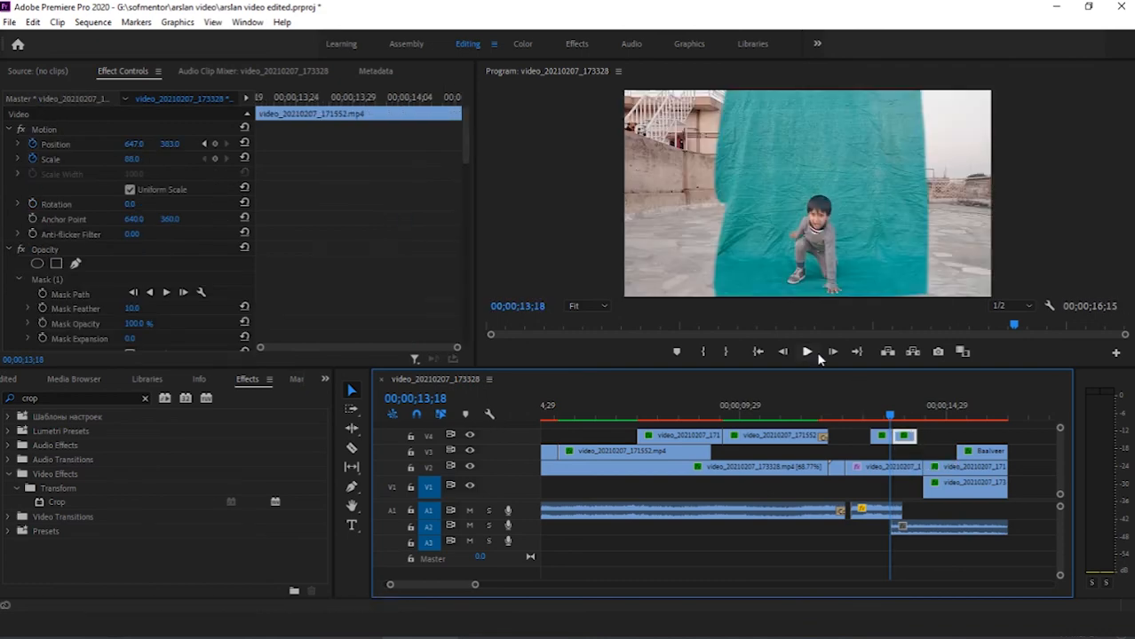
click(1026, 326)
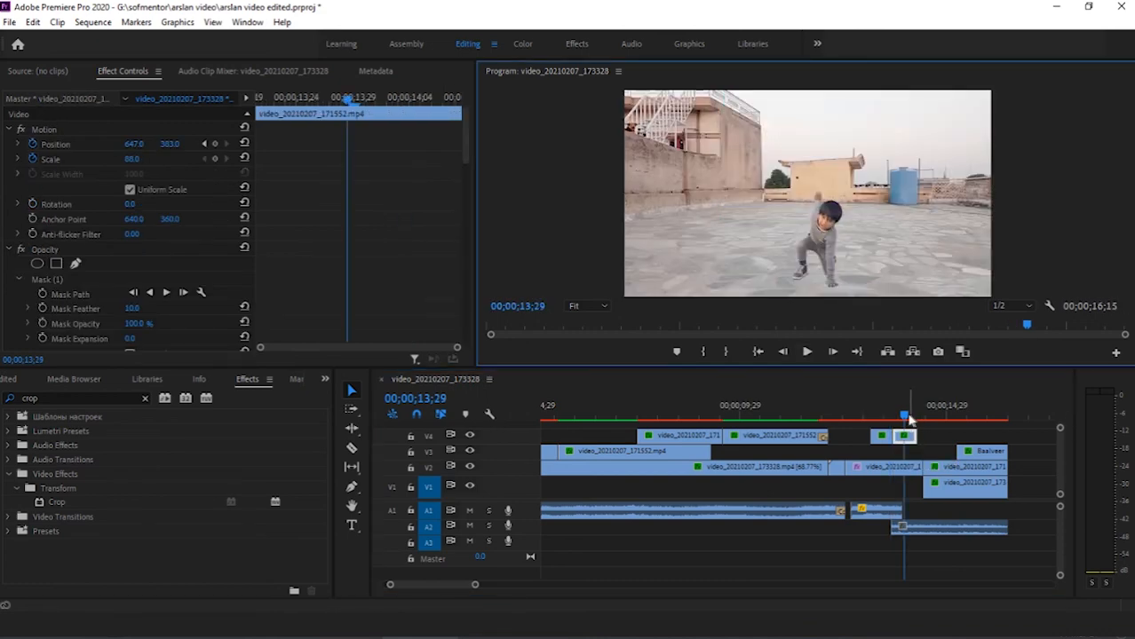
Step: Move the Baalveer clip on V3 earlier so it sits beneath the V4 landing parts, aligned with the short A1 audio clip
click(872, 468)
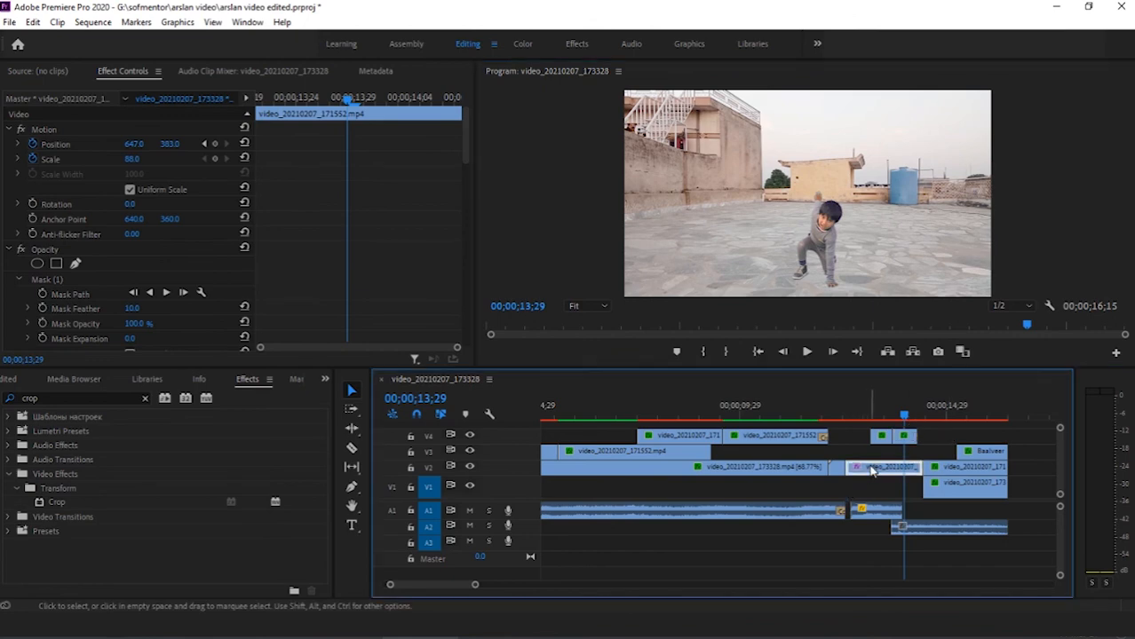
click(950, 468)
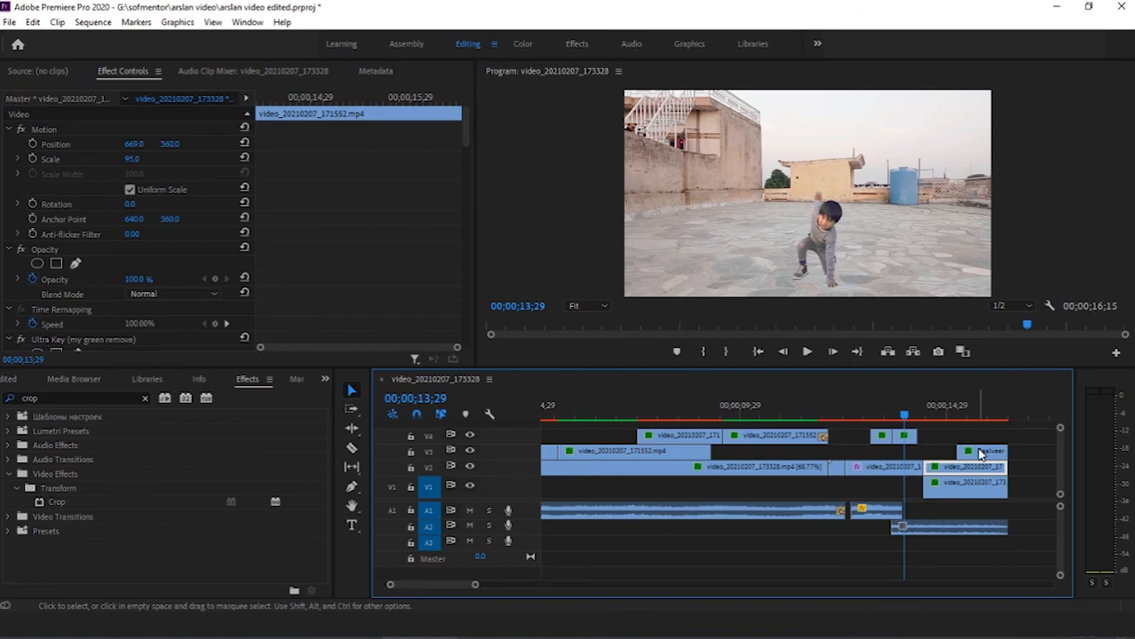
drag(980, 455, 878, 457)
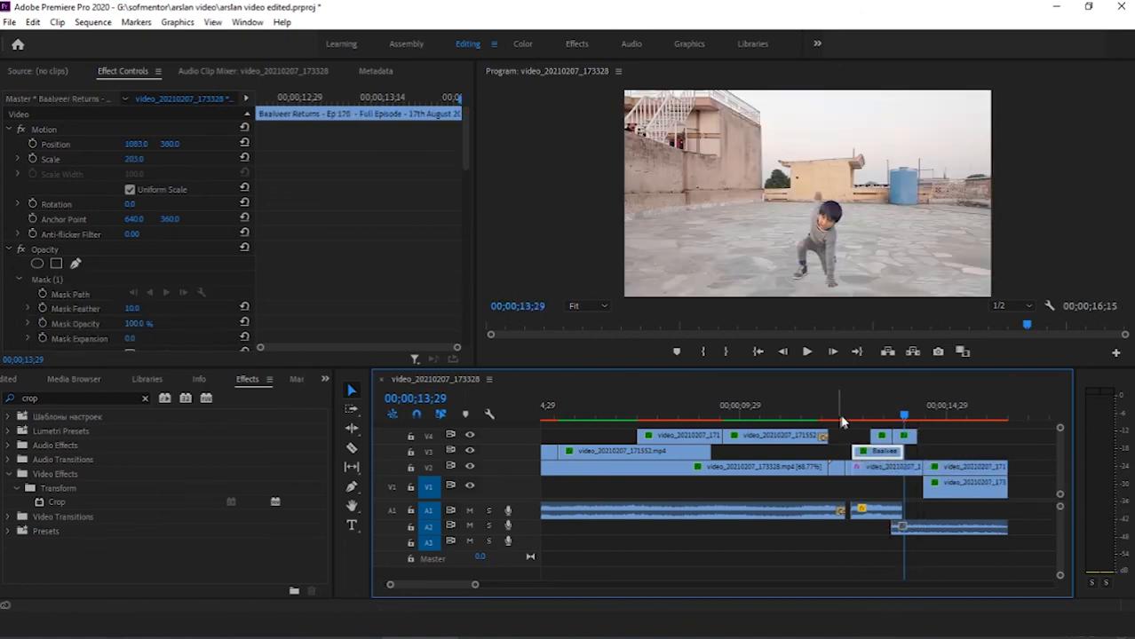
Step: Play the landing sequence from 00;00;12;15 and scrub back from 00;00;14;25 to 00;00;14;13 to review the rearranged clips
click(843, 415)
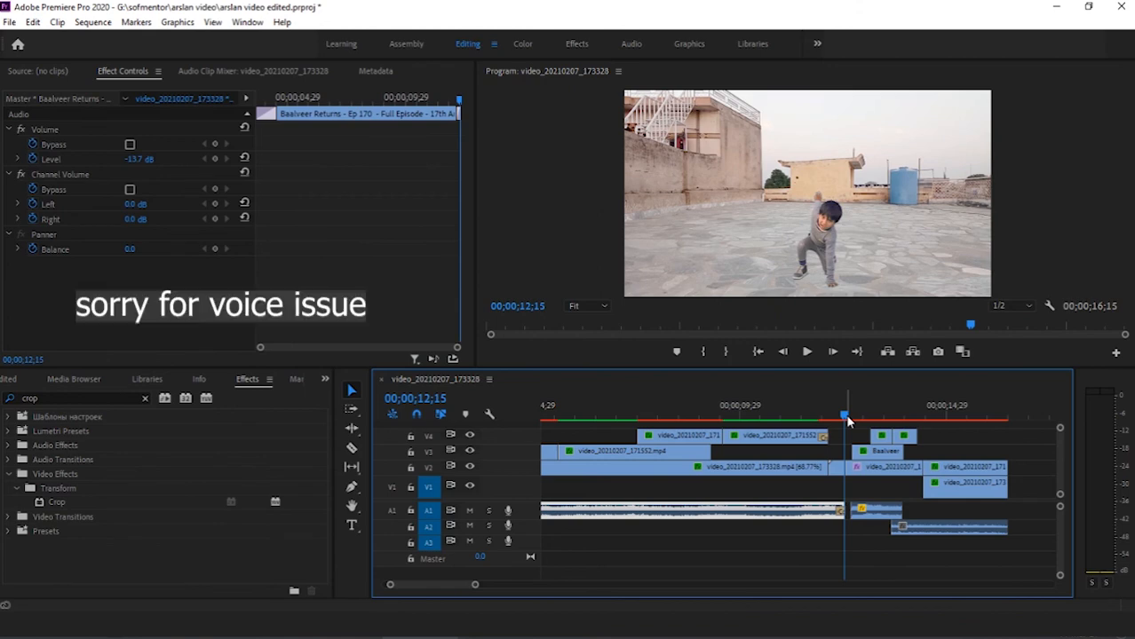
key(space)
key(space)
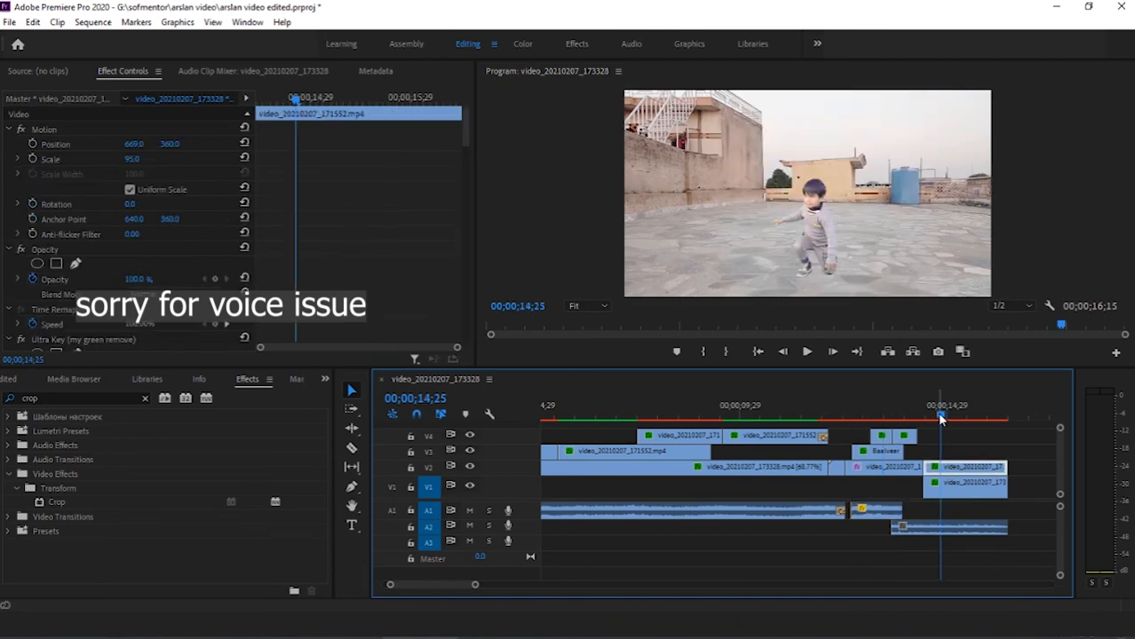
drag(939, 418, 915, 422)
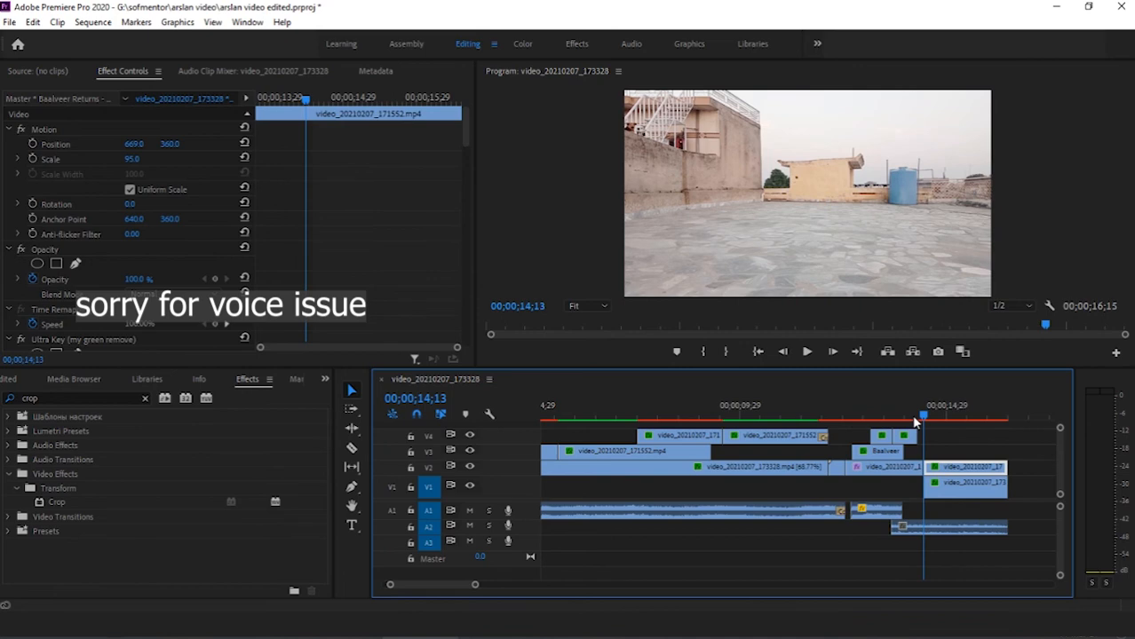